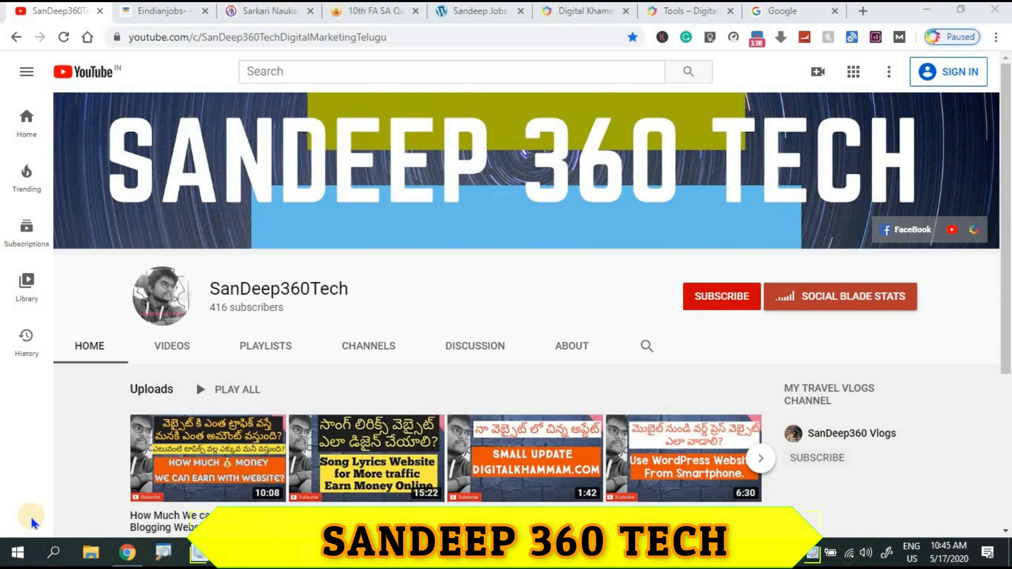
# Browse the EIndianJobs and Sarkari Naukri job sites, ending at the top of EIndianJobs.
pyautogui.click(154, 11)
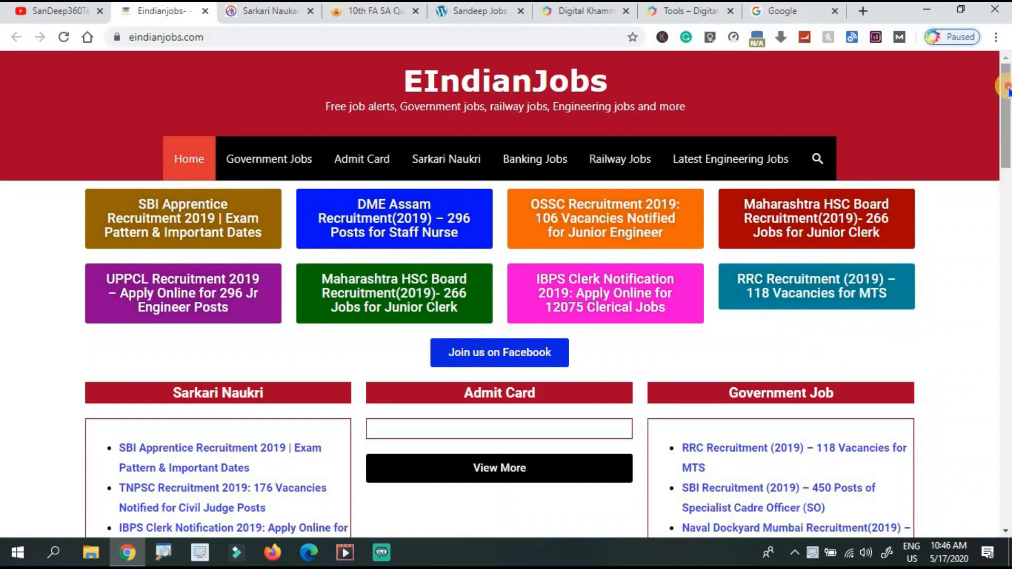
pyautogui.moveTo(1008, 89)
pyautogui.mouseDown()
pyautogui.moveTo(1008, 357)
pyautogui.moveTo(1002, 103)
pyautogui.moveTo(990, 84)
pyautogui.mouseUp()
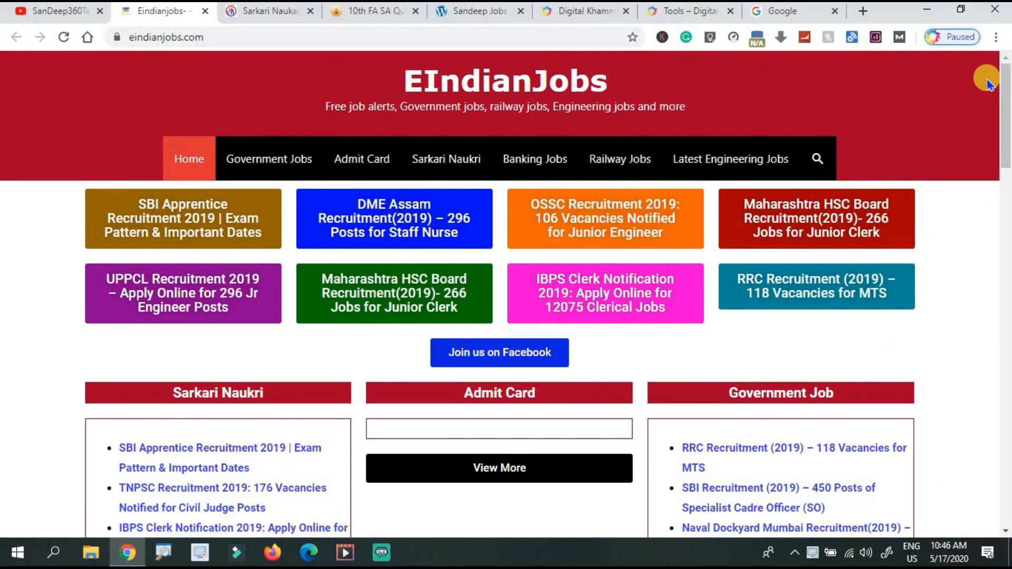
pyautogui.click(232, 12)
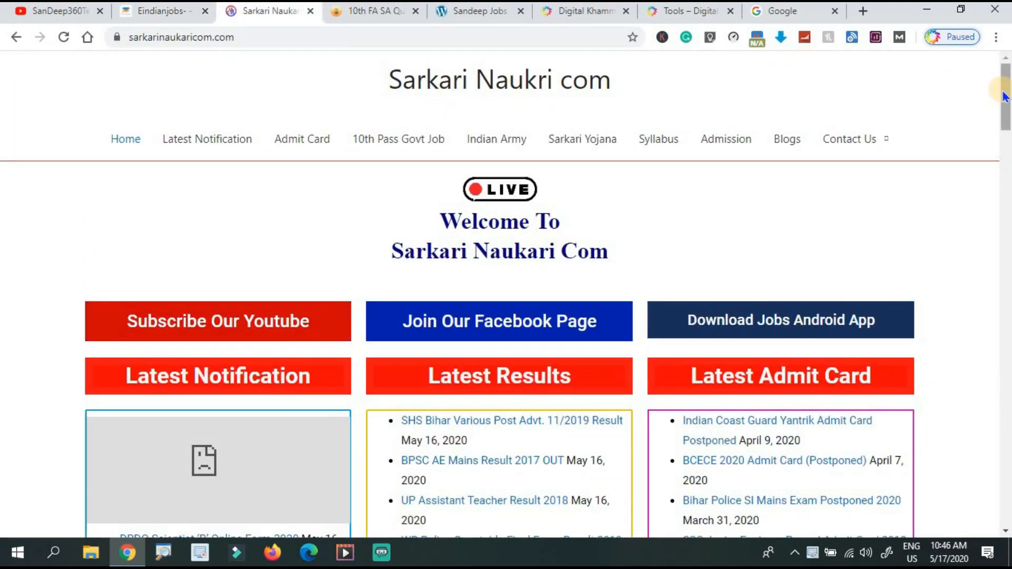
pyautogui.moveTo(1007, 98); pyautogui.dragTo(161, 11)
pyautogui.click(161, 12)
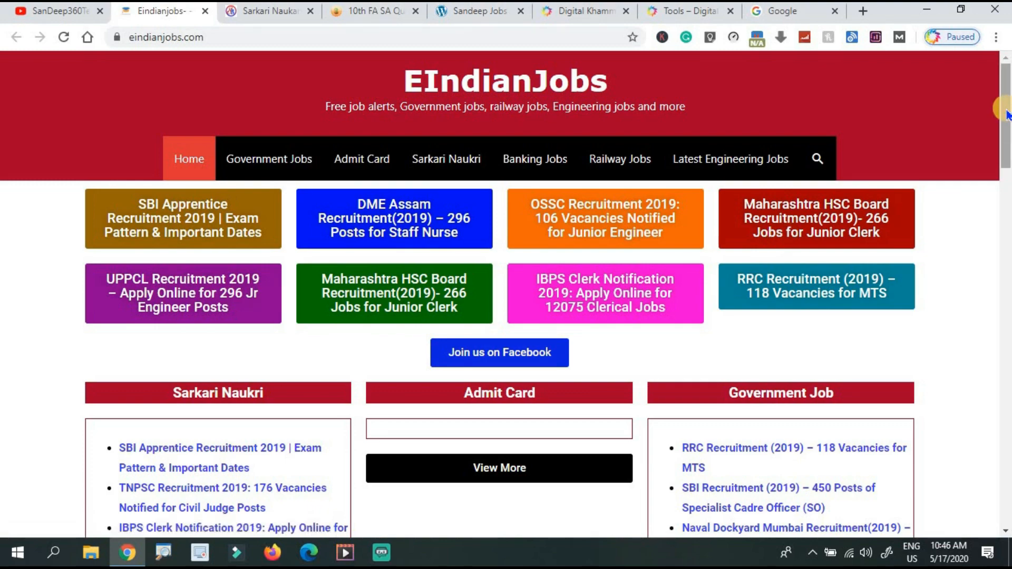
pyautogui.moveTo(1003, 153); pyautogui.dragTo(1005, 256)
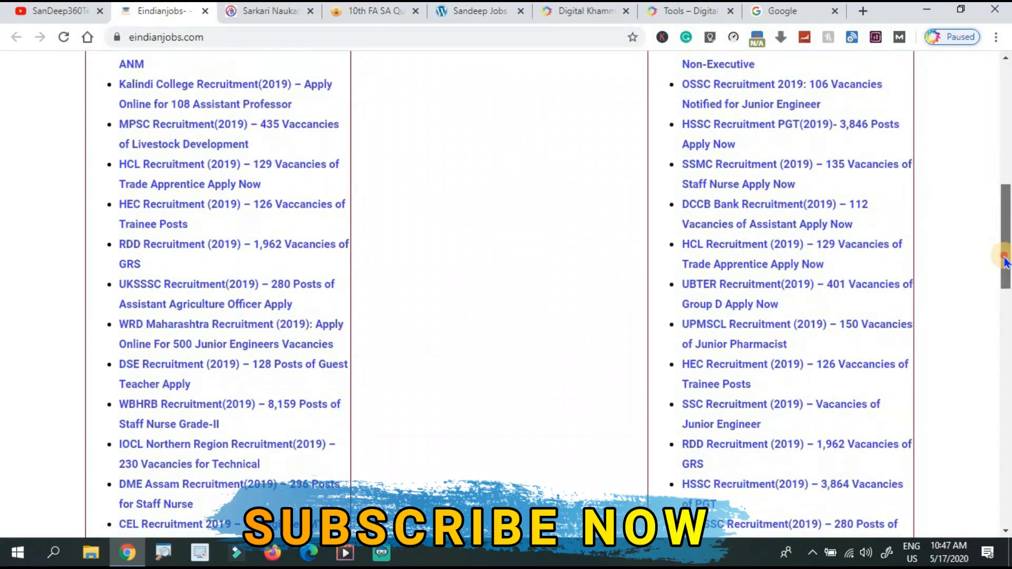
pyautogui.moveTo(994, 179); pyautogui.dragTo(986, 130)
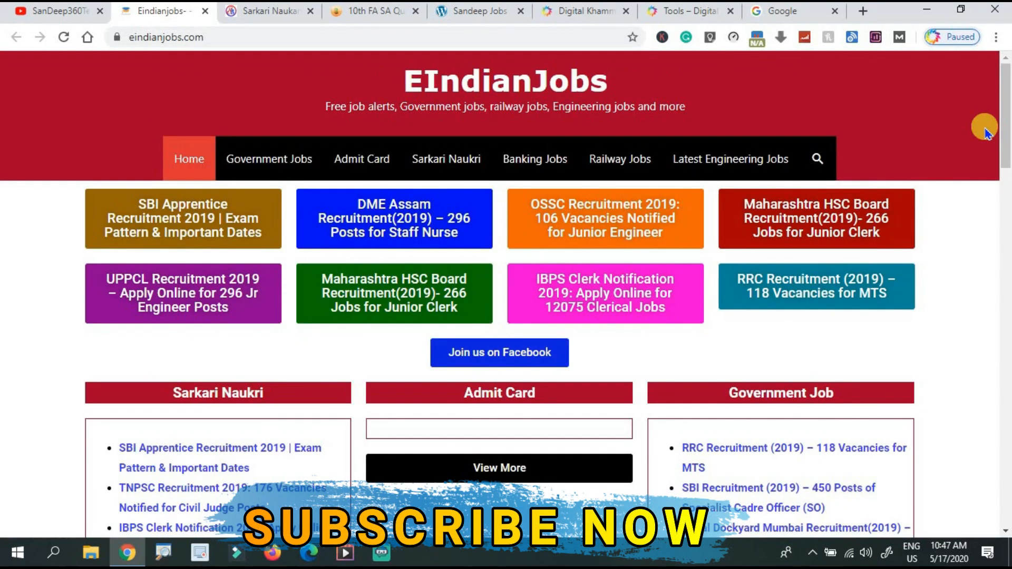
# Scroll through the teachernews.in site for reference.
pyautogui.click(376, 11)
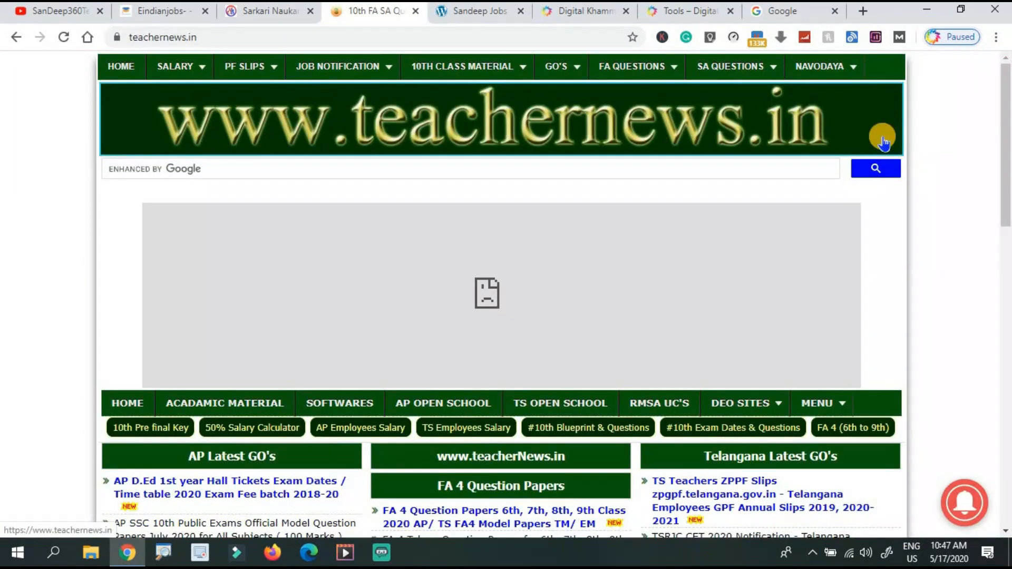
pyautogui.moveTo(1006, 132); pyautogui.dragTo(988, 470)
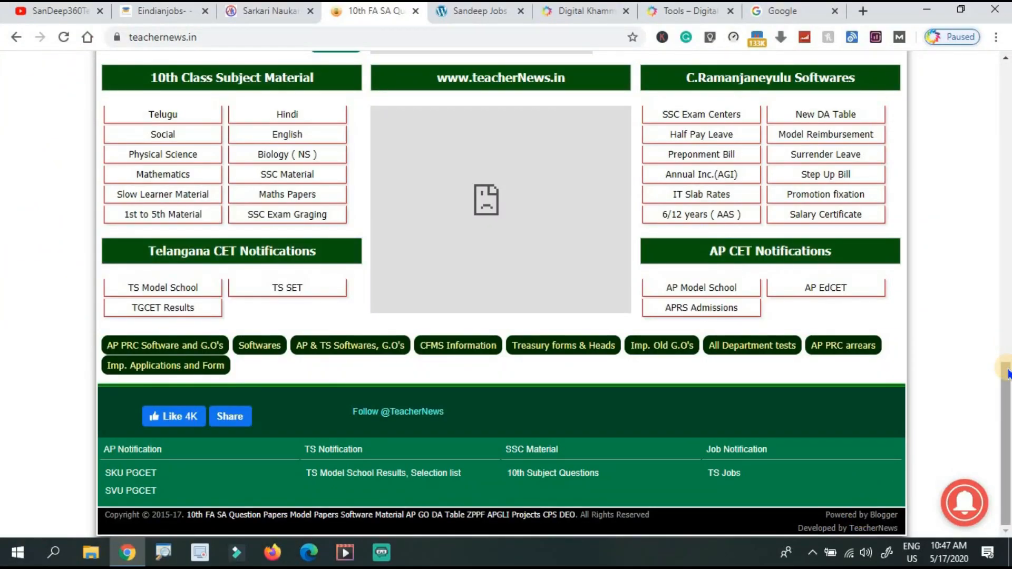
pyautogui.moveTo(1007, 373); pyautogui.dragTo(1007, 139)
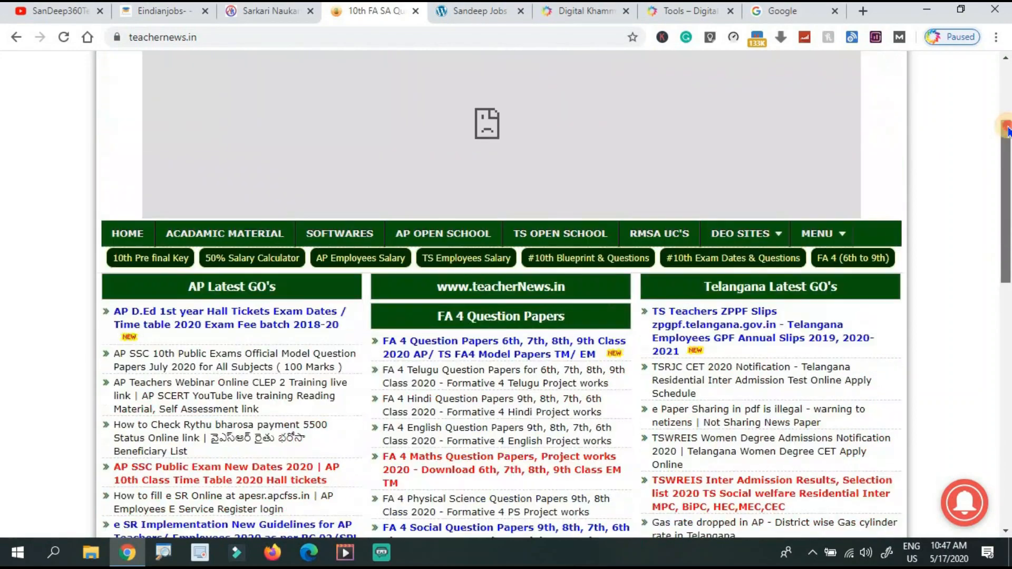
# Reload the Sarkari Naukri home page and scroll through its sections back to the top.
pyautogui.click(245, 15)
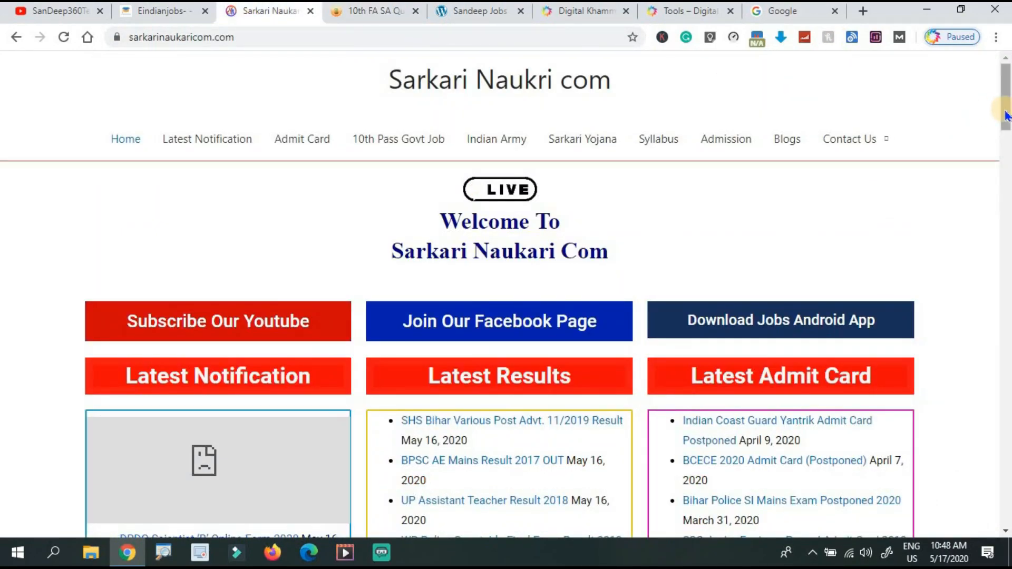
pyautogui.moveTo(1006, 113); pyautogui.dragTo(991, 87)
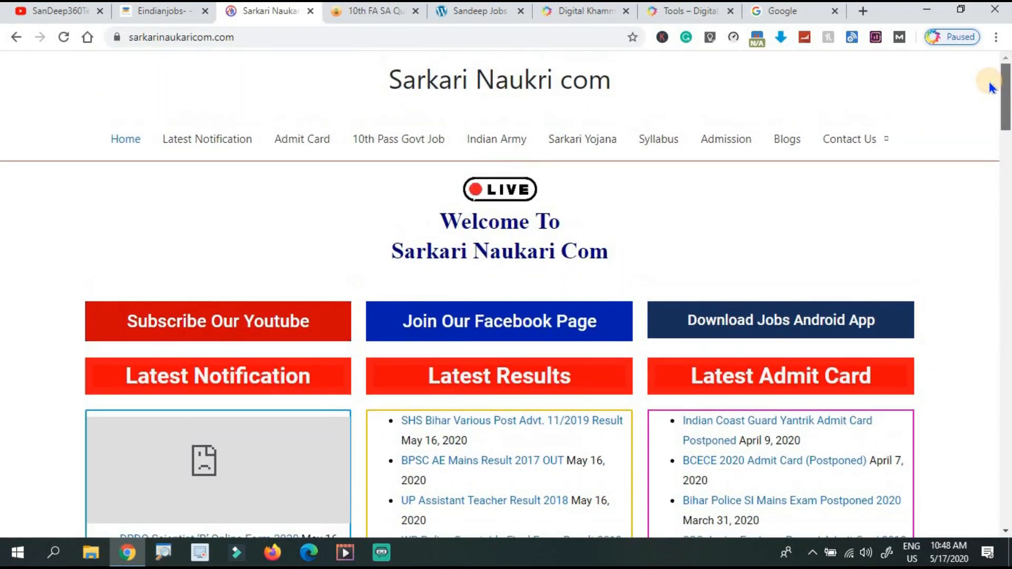
pyautogui.click(63, 38)
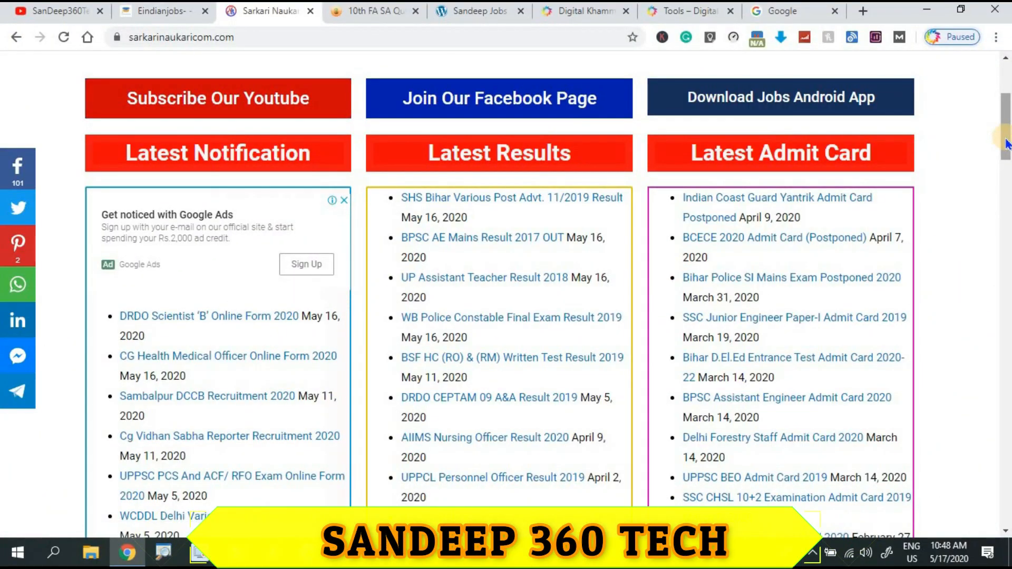
pyautogui.moveTo(1003, 157); pyautogui.dragTo(983, 311)
pyautogui.scroll(-8, 977, 321)
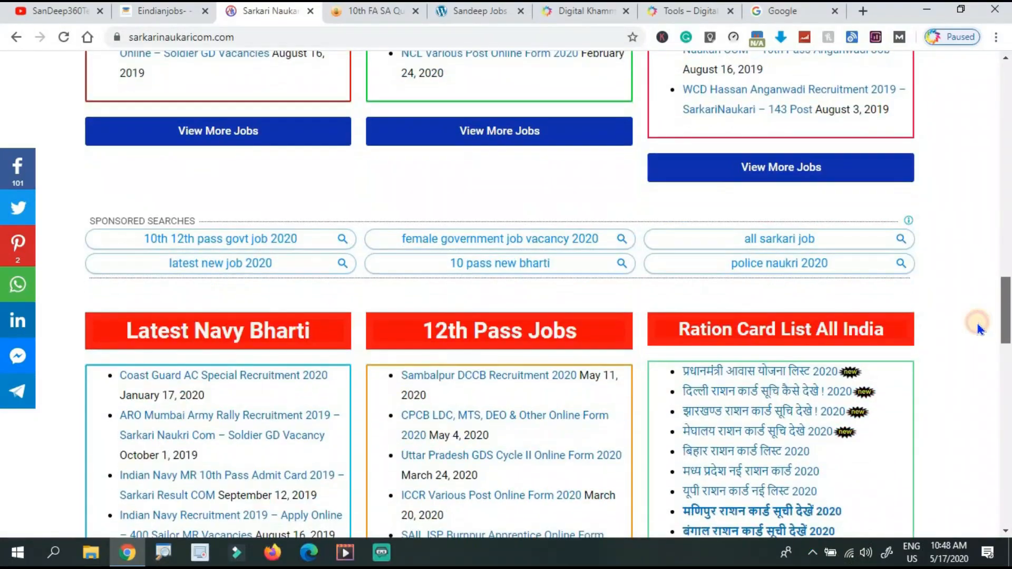
pyautogui.scroll(5, 970, 346)
pyautogui.scroll(-1, 966, 307)
pyautogui.scroll(-9, 966, 307)
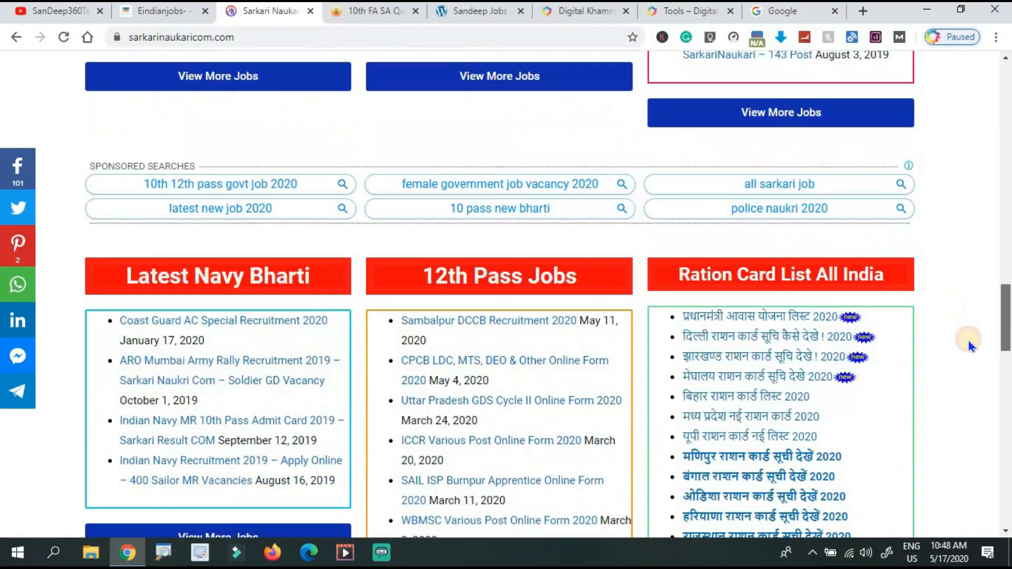
pyautogui.scroll(-13, 968, 388)
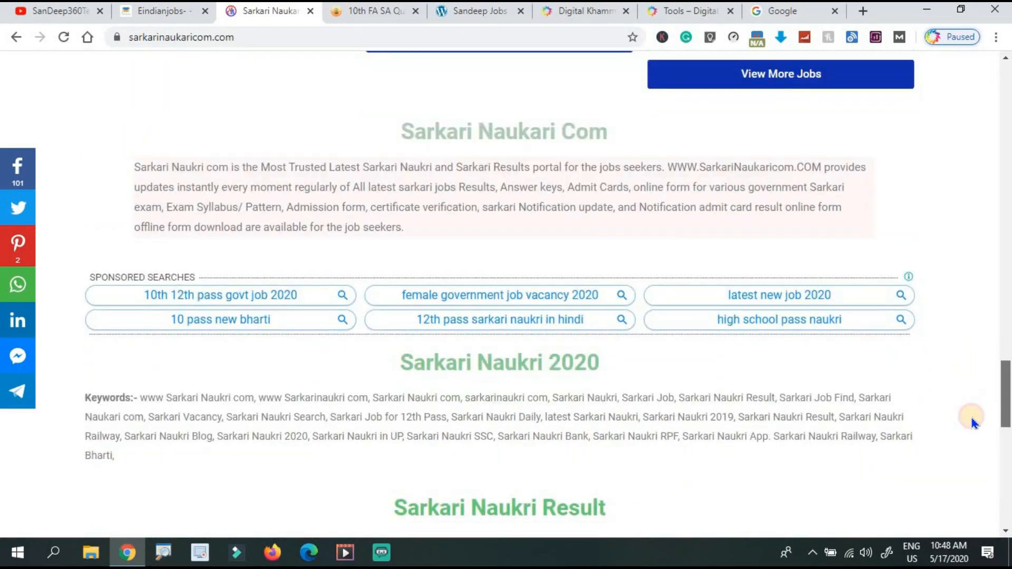
pyautogui.scroll(20, 977, 467)
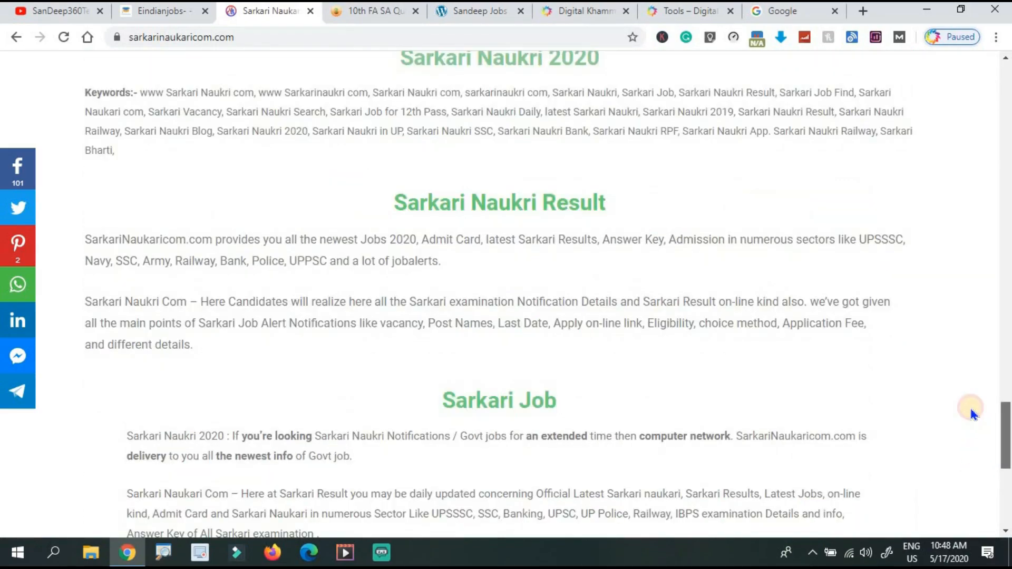
pyautogui.scroll(20, 945, 266)
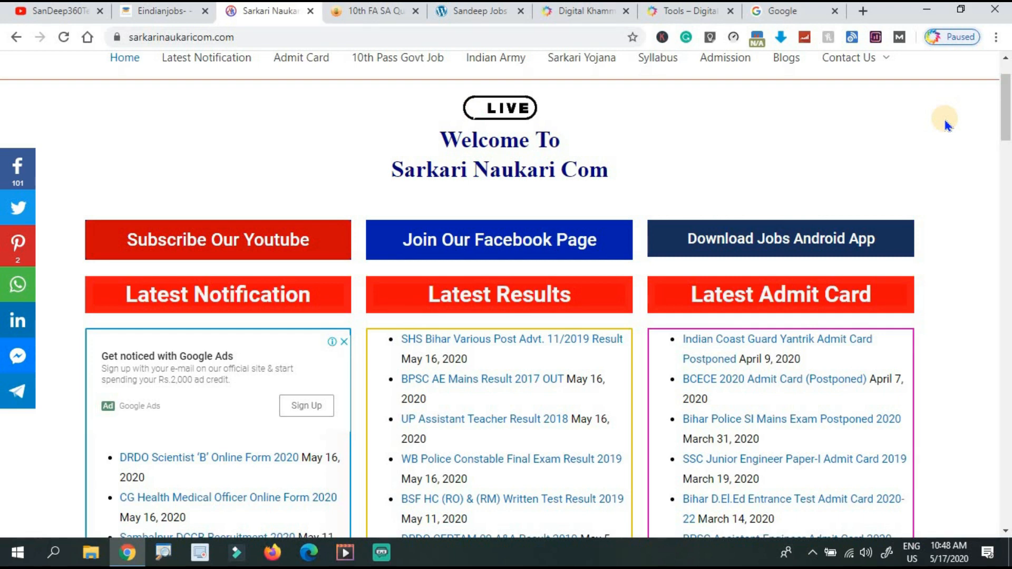
pyautogui.scroll(2, 1003, 96)
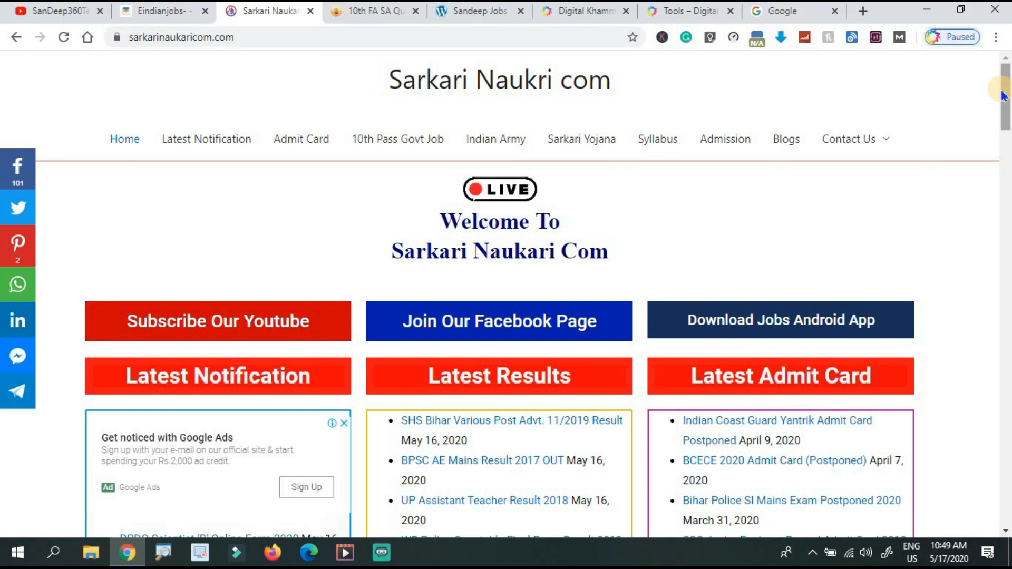
# Follow the Download Jobs Notification Website Data link on Digital Khammam's Tools page to Google Drive.
pyautogui.click(463, 24)
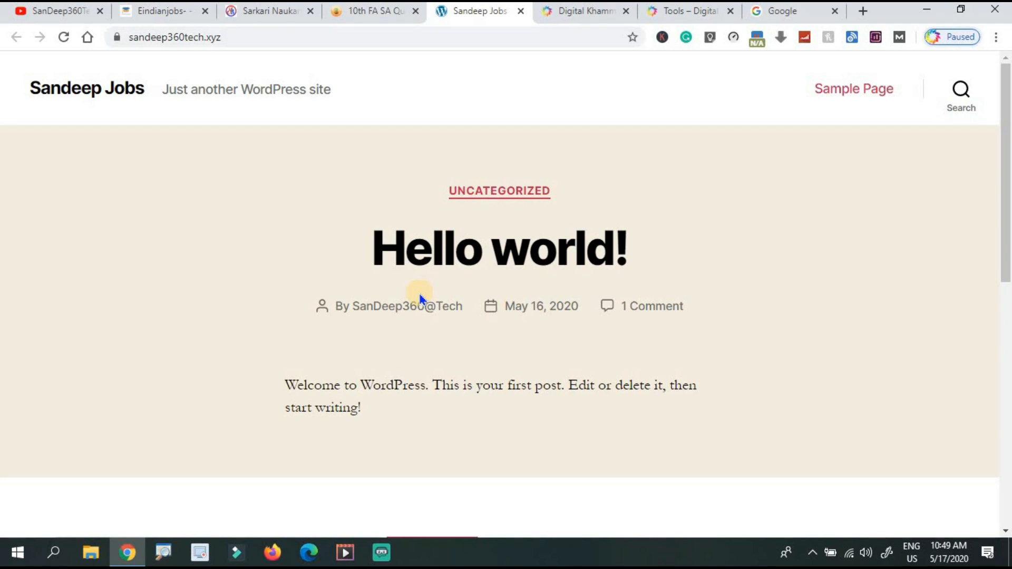
pyautogui.click(577, 15)
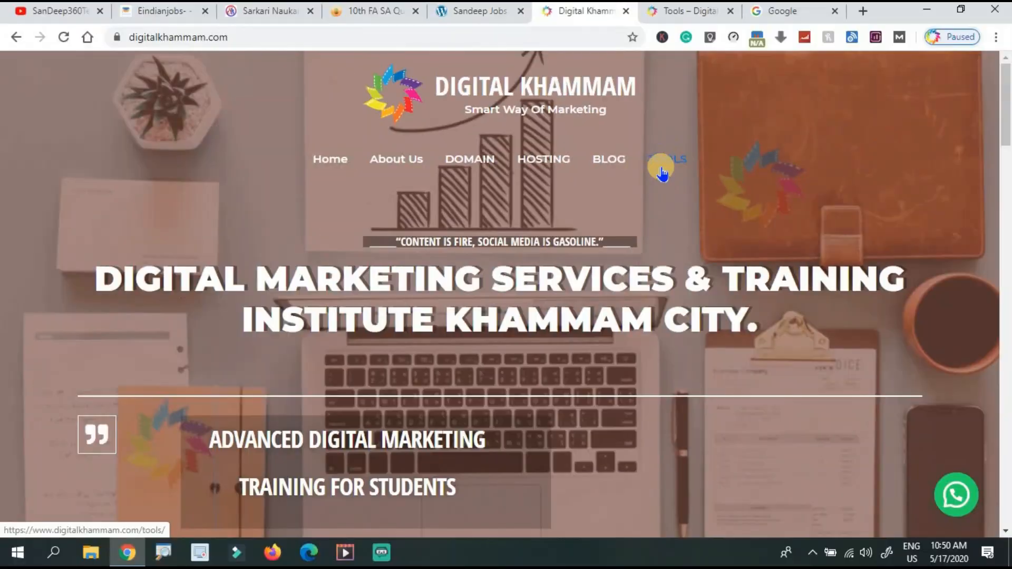
pyautogui.click(683, 21)
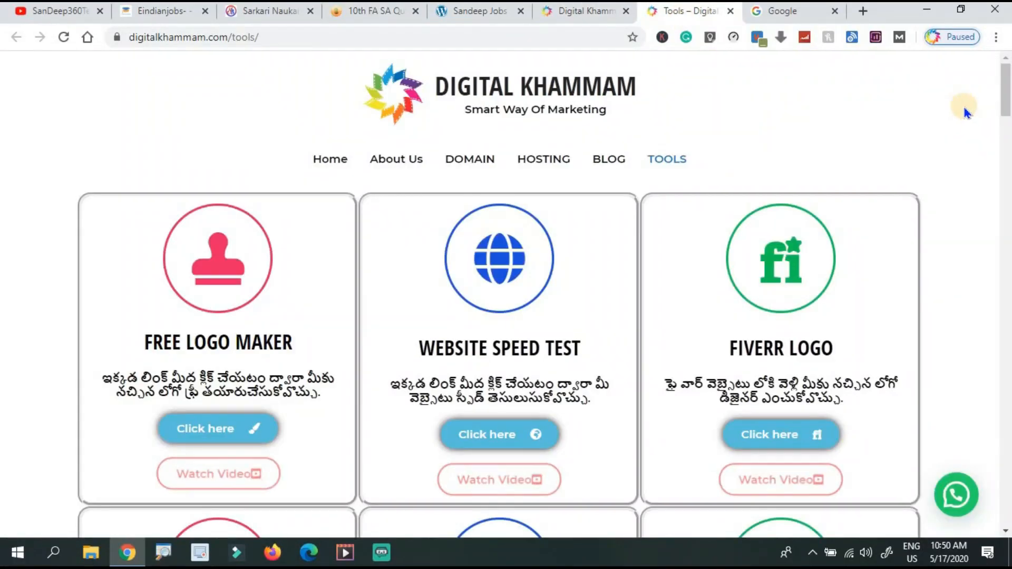
pyautogui.moveTo(1005, 107); pyautogui.dragTo(1004, 520)
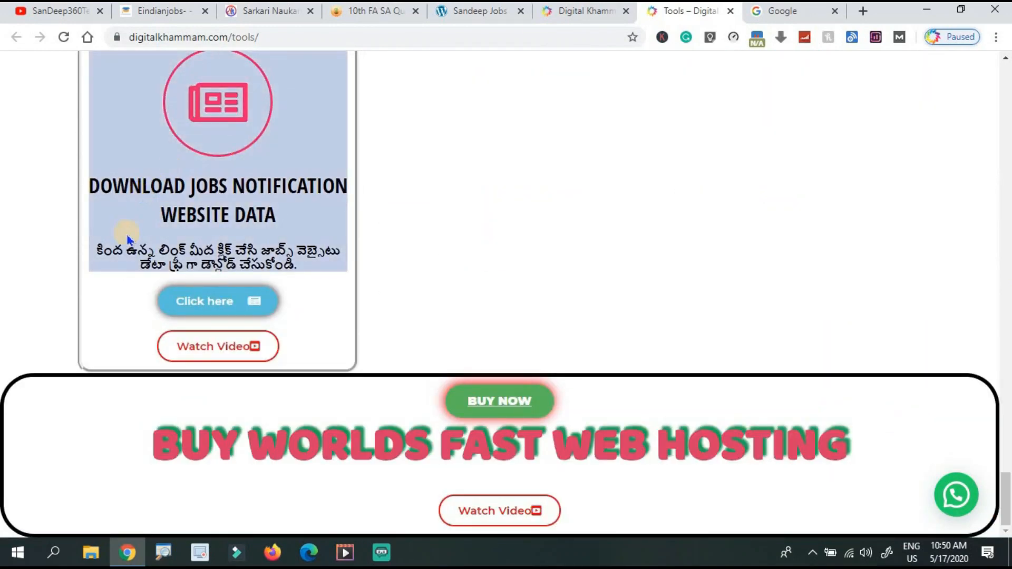
pyautogui.click(221, 302)
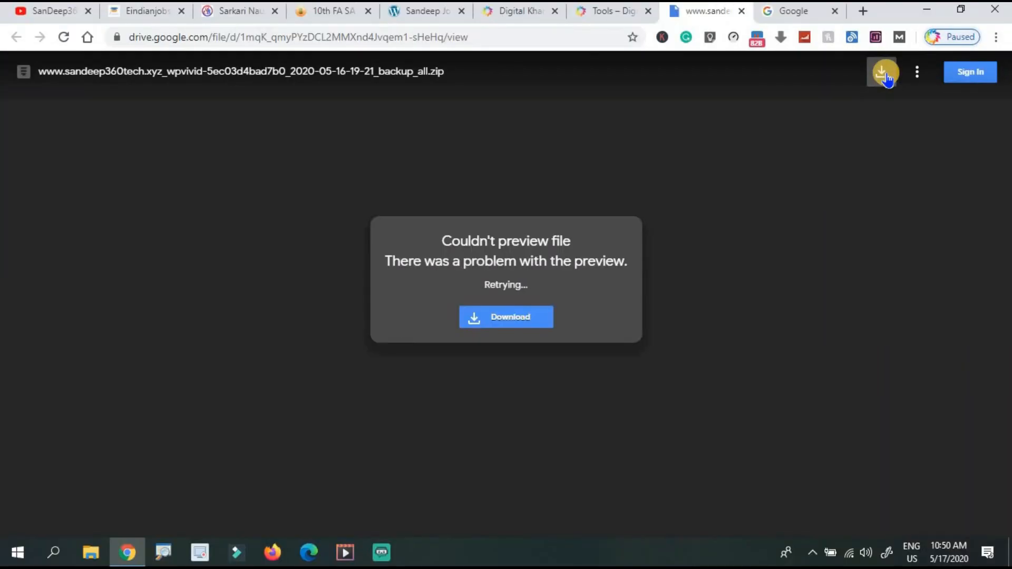
# Download the jobs-website backup_all.zip from Drive, choosing 'Download anyway' past the virus-scan warning.
pyautogui.click(882, 73)
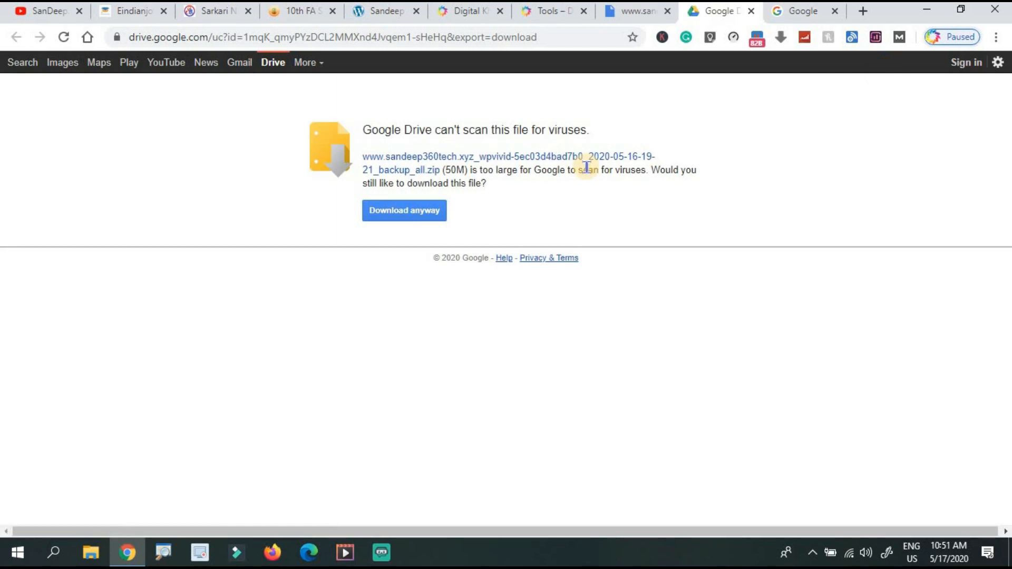
pyautogui.click(401, 219)
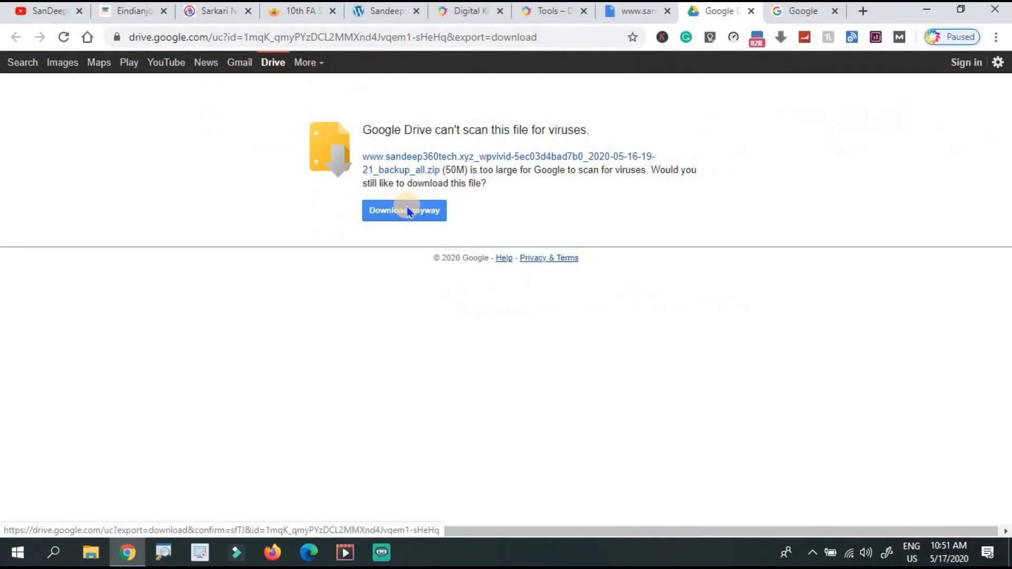
pyautogui.click(408, 211)
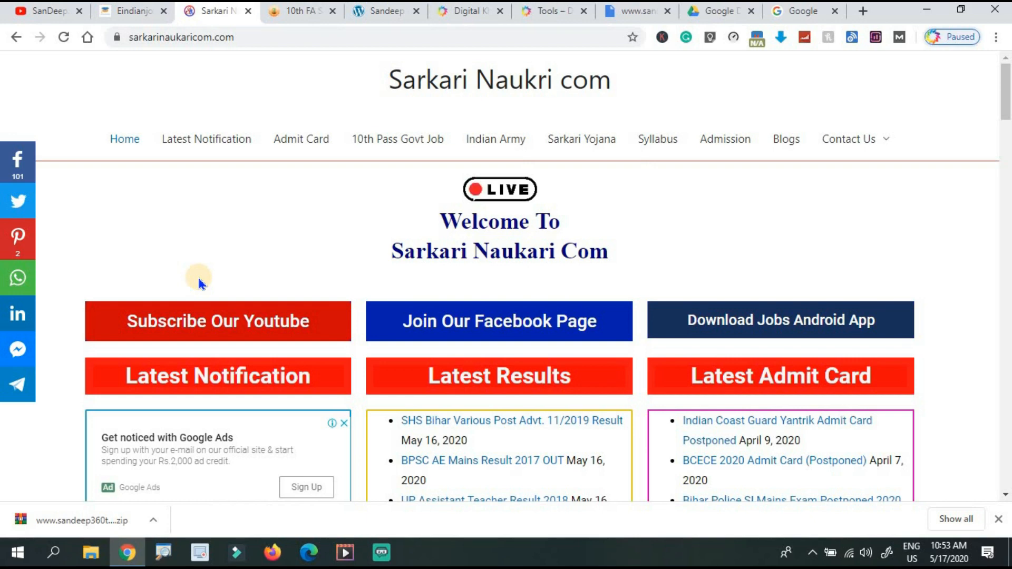
# Close the Drive, Google search and Digital Khammam tabs.
pyautogui.click(638, 11)
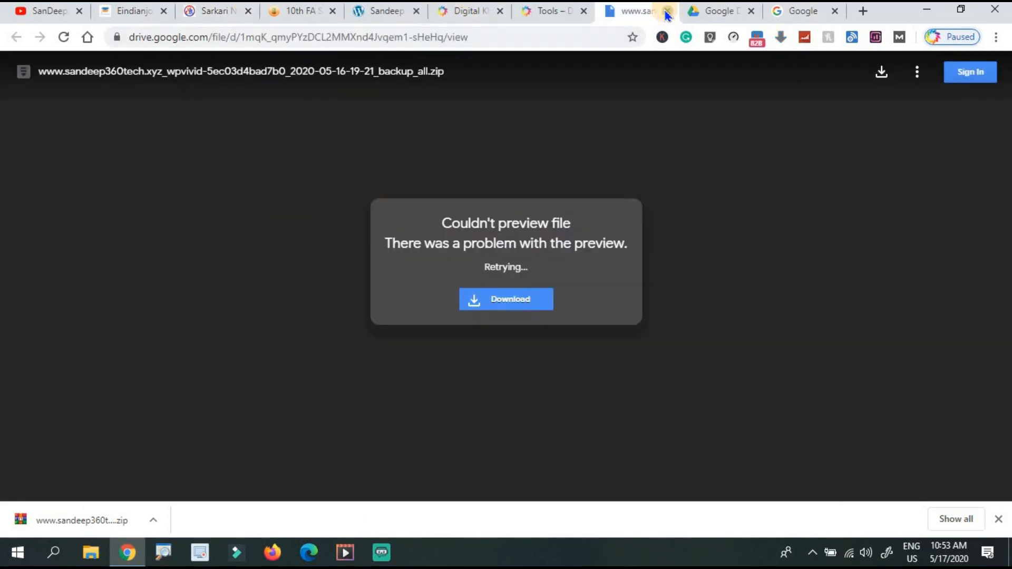
pyautogui.click(667, 11)
pyautogui.click(667, 10)
pyautogui.click(667, 10)
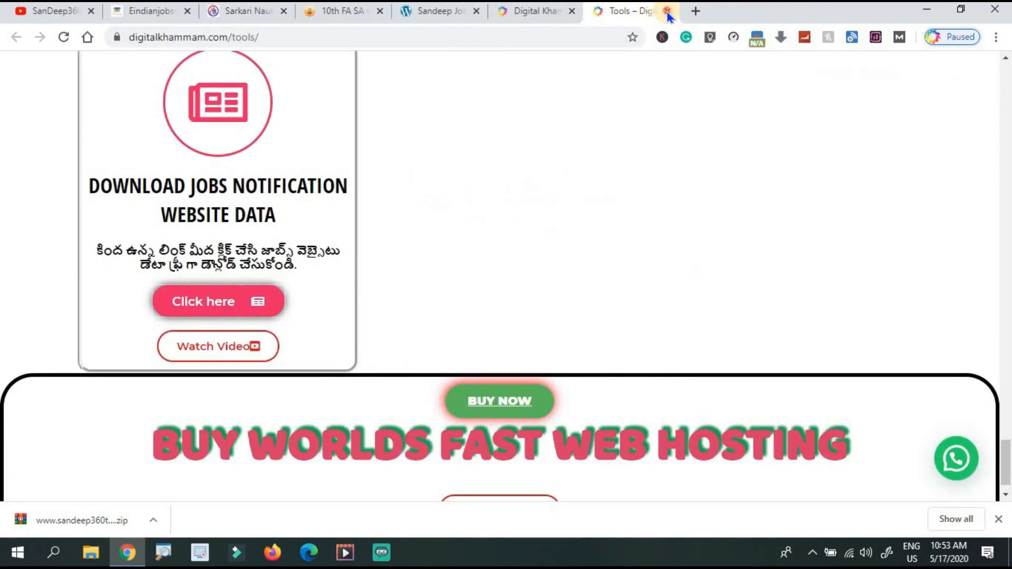
pyautogui.click(668, 11)
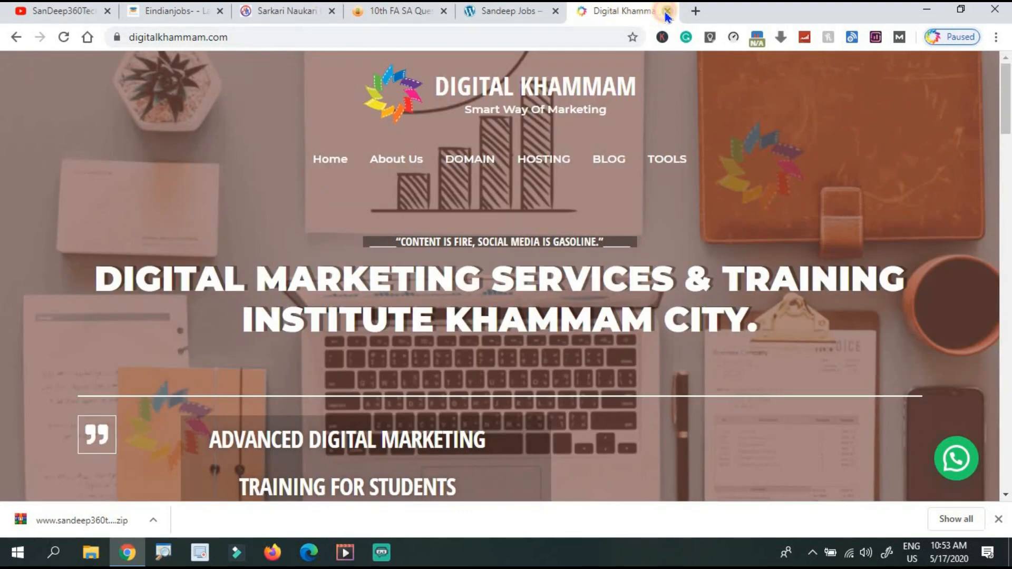
pyautogui.click(667, 12)
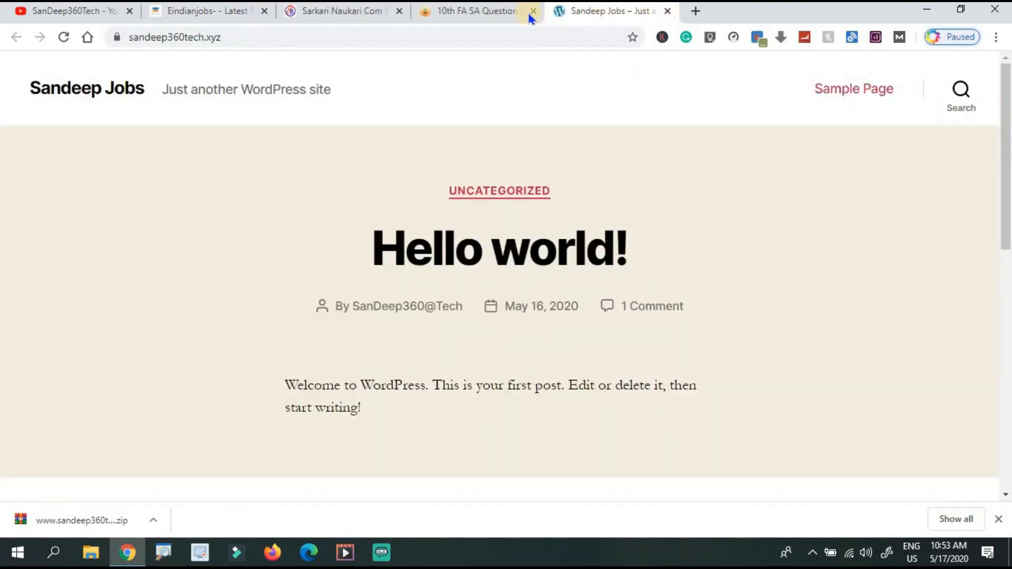
# Go to the Sandeep Jobs site's /login URL and sign in to the dashboard.
pyautogui.click(248, 42)
pyautogui.write('/login')
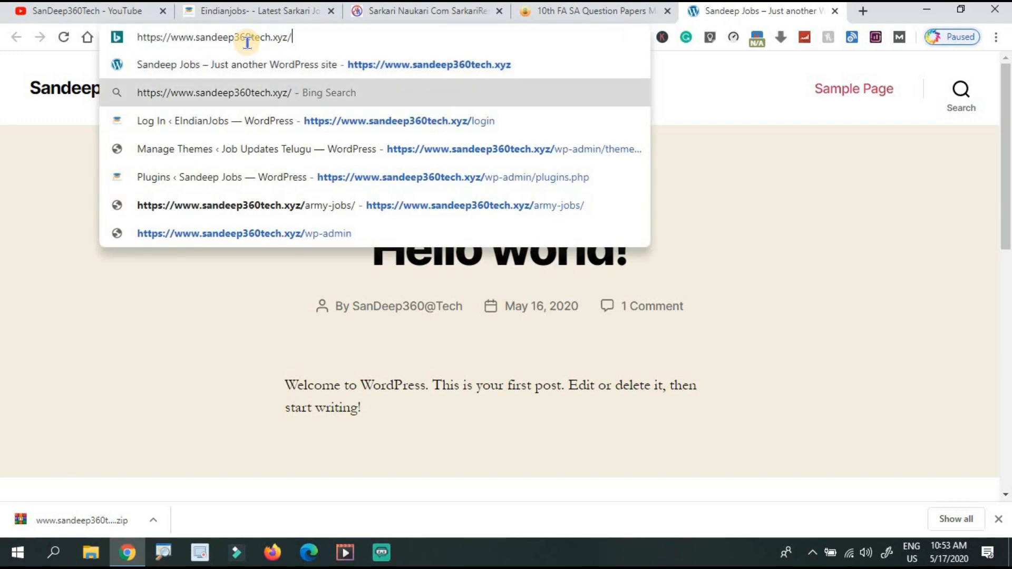
pyautogui.press('Return')
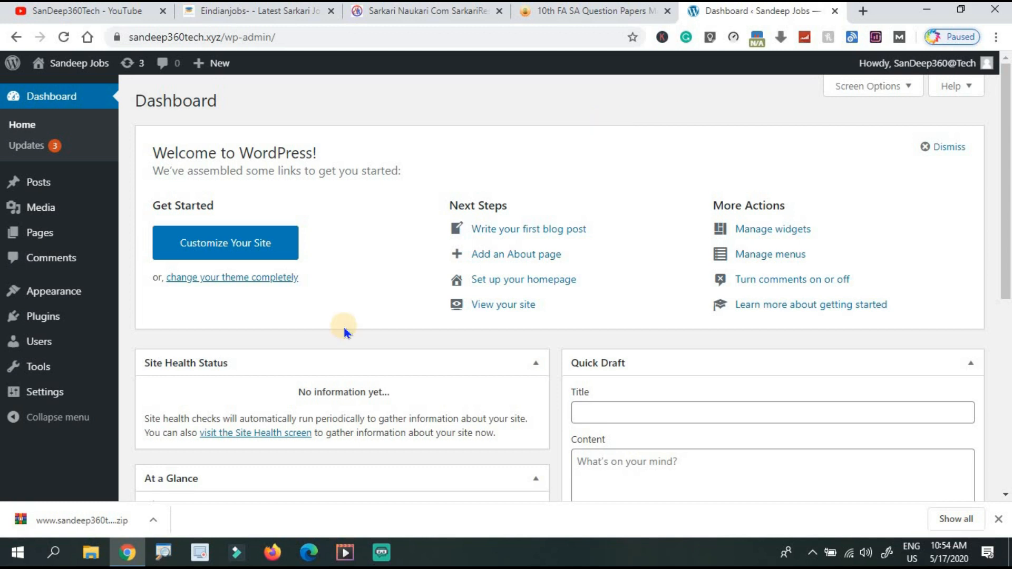
pyautogui.moveTo(97, 311)
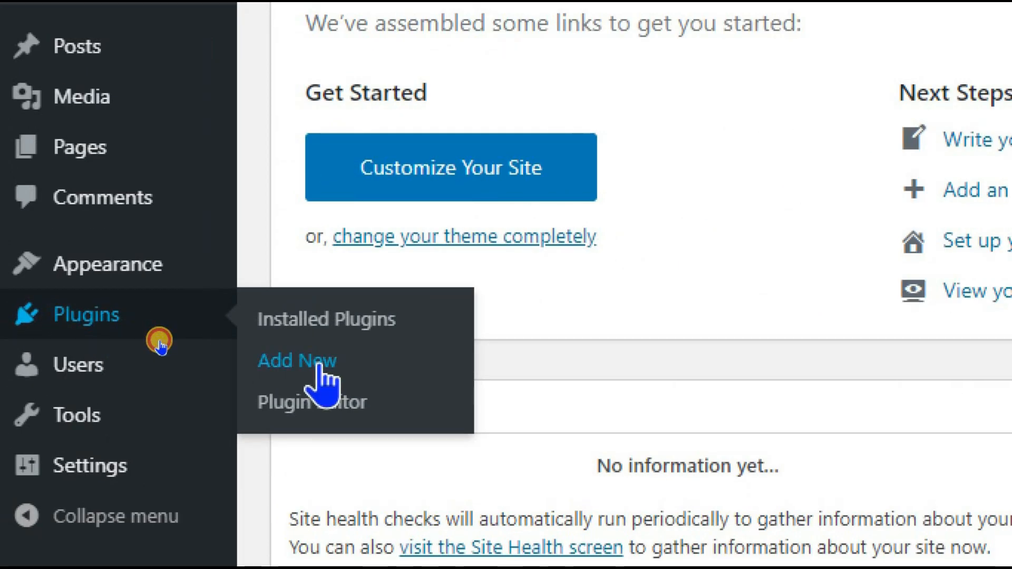
# Search plugins for 'wpvivid', then install and activate WPvivid Backup Plugin.
pyautogui.click(297, 361)
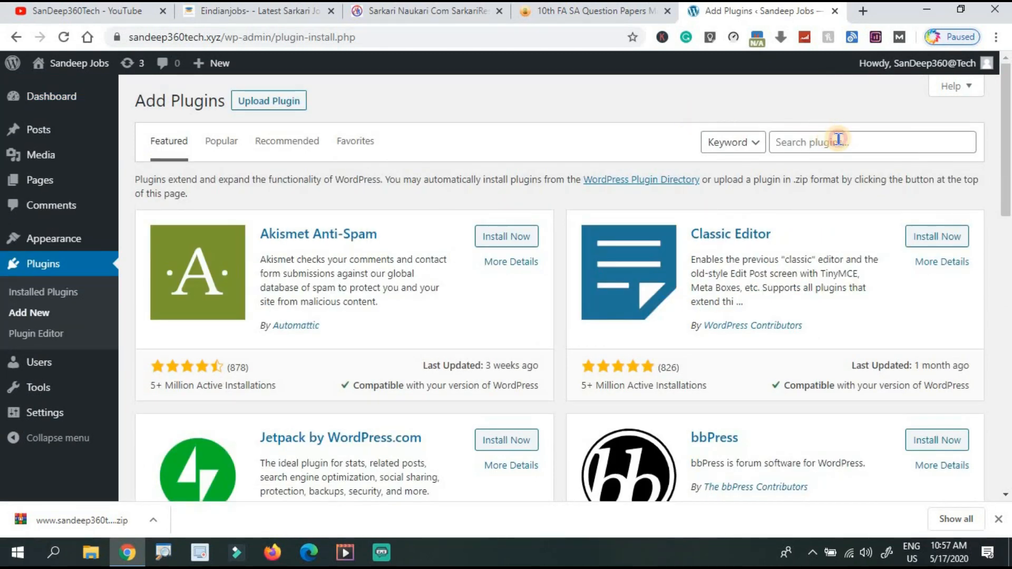
pyautogui.click(838, 140)
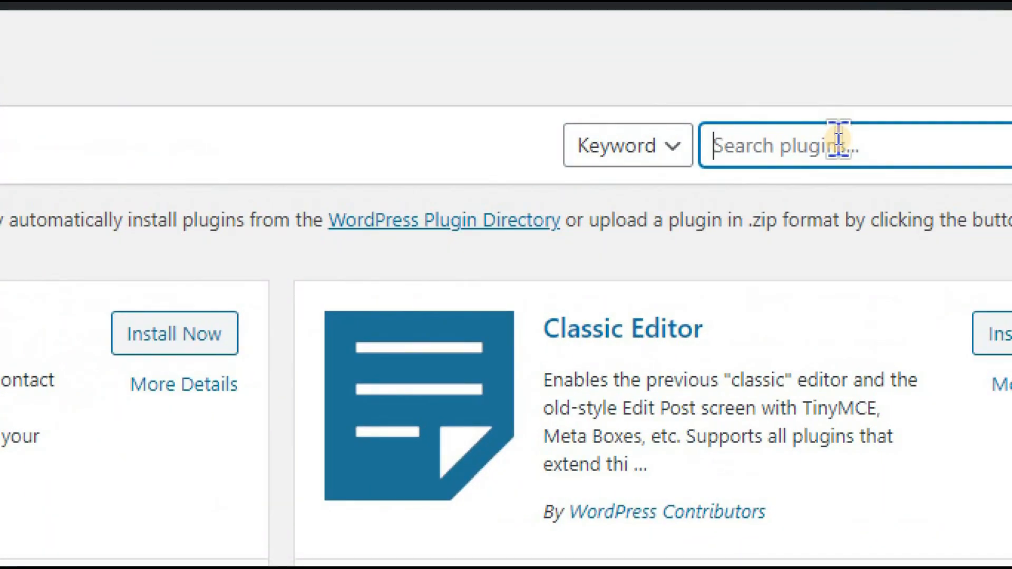
pyautogui.write('wpviv')
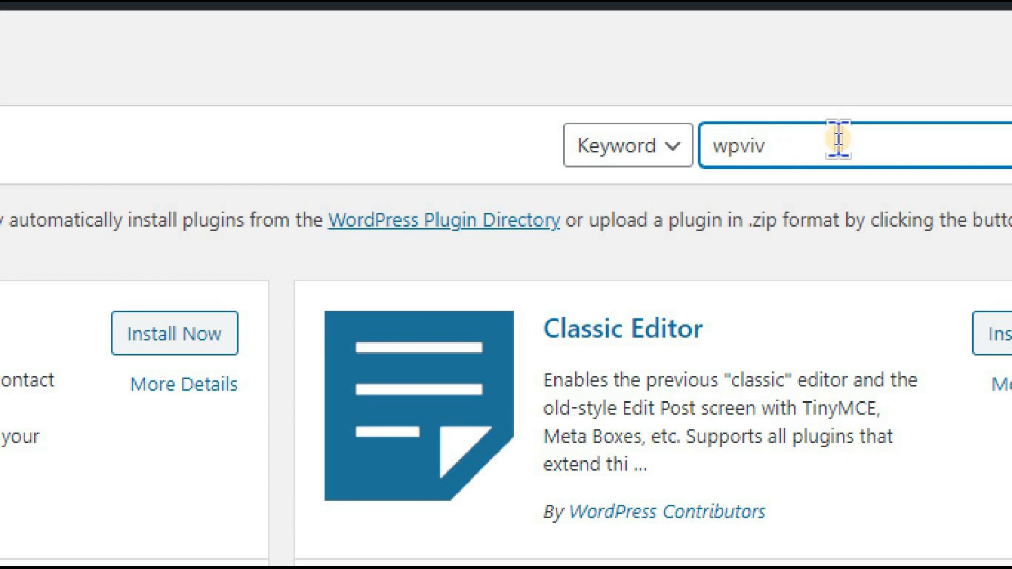
pyautogui.write('id')
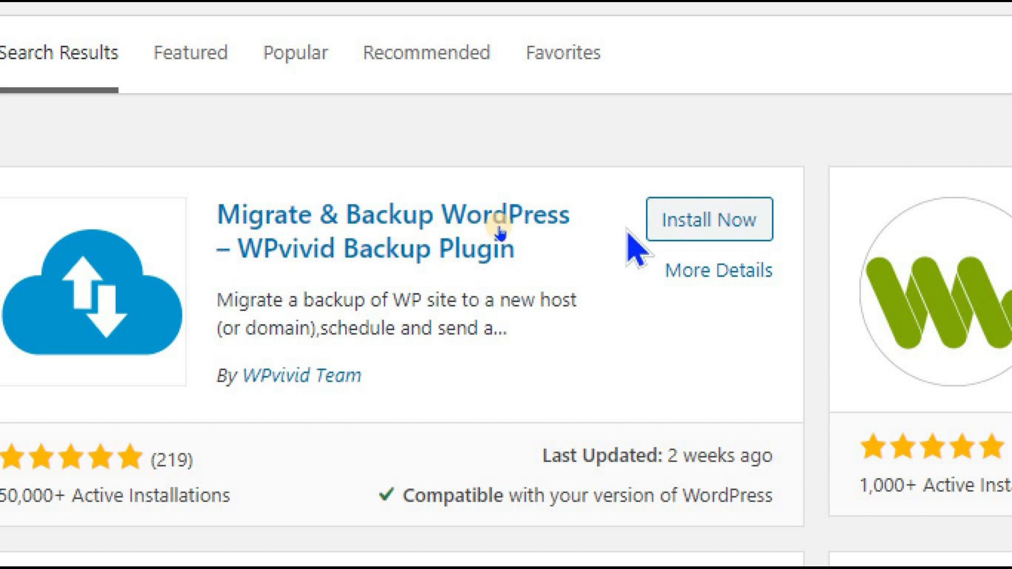
pyautogui.click(706, 221)
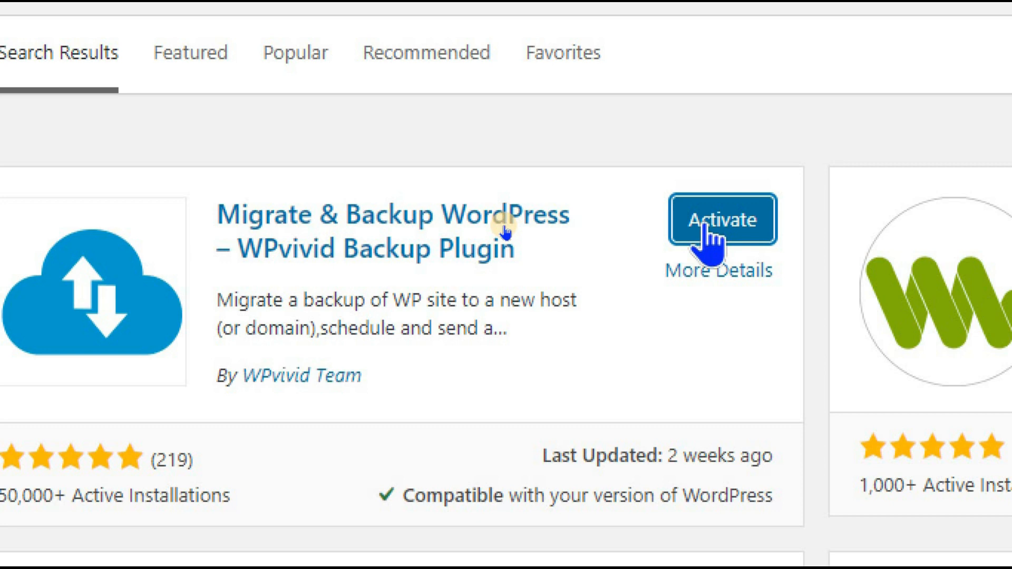
pyautogui.click(709, 232)
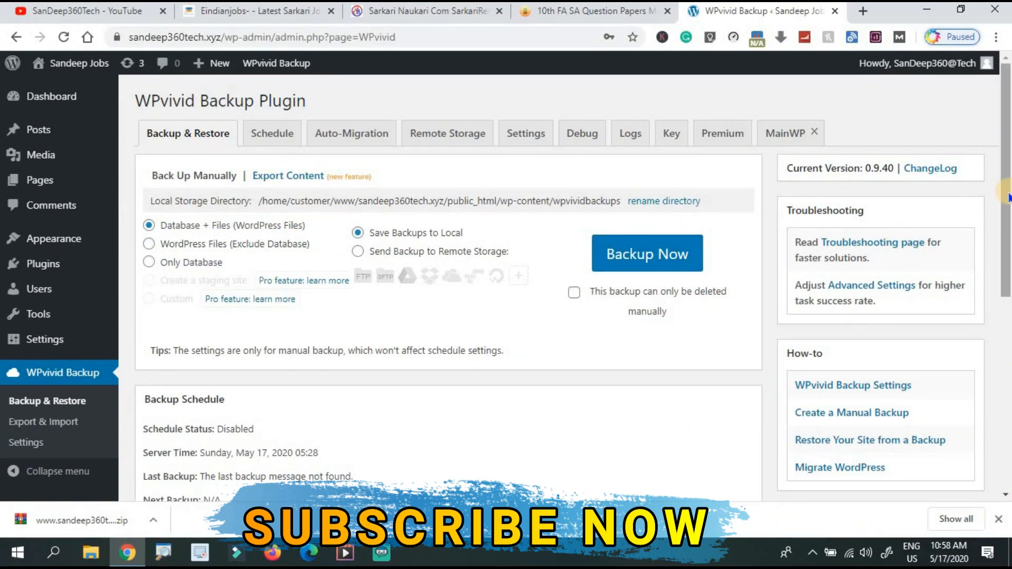
# Select jobs-website backup_all (1).zip from today's Downloads in WPvivid's Upload area.
pyautogui.moveTo(1008, 194); pyautogui.dragTo(1007, 377)
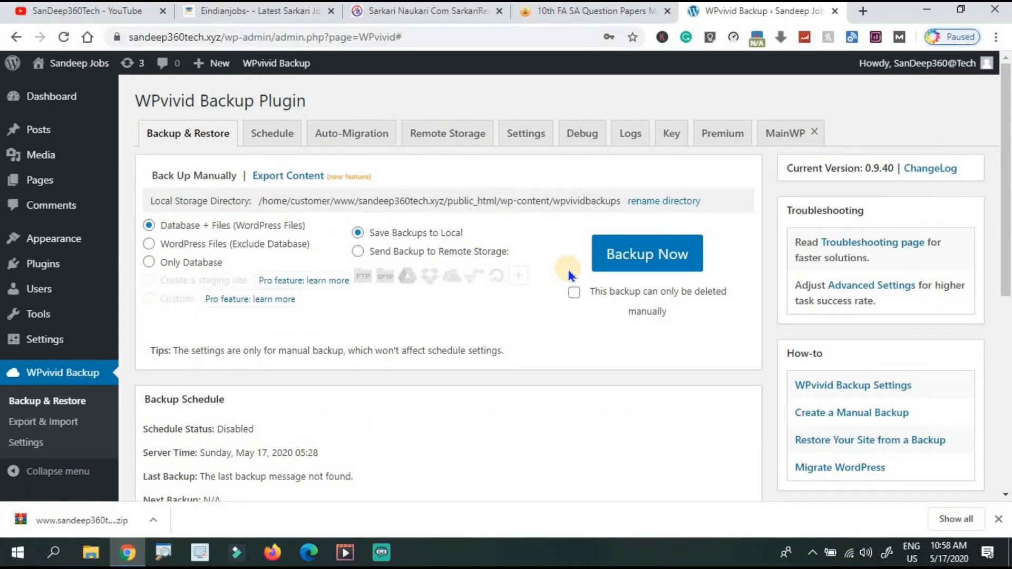
pyautogui.moveTo(1007, 218); pyautogui.dragTo(1007, 423)
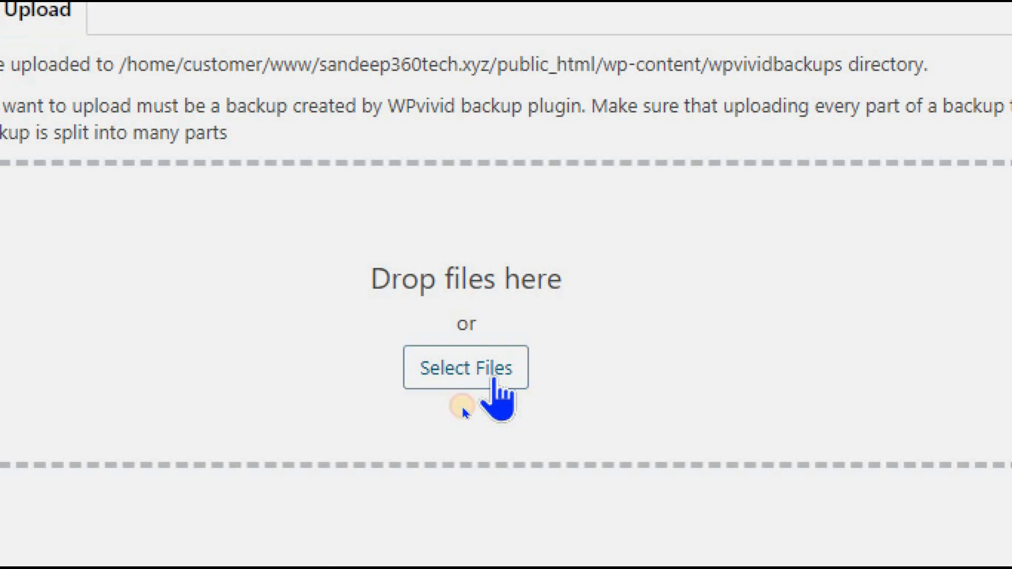
pyautogui.click(493, 380)
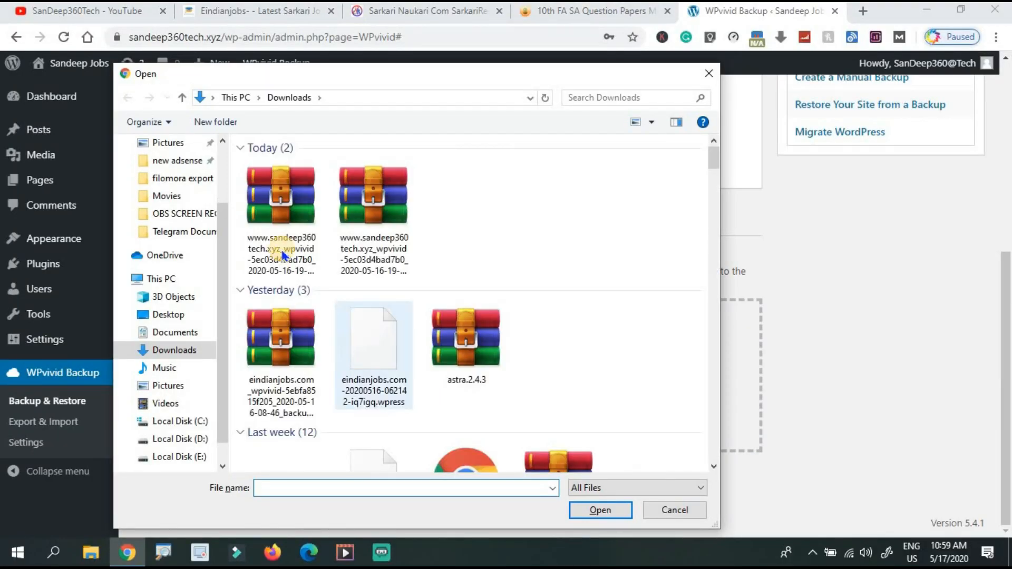
pyautogui.click(279, 241)
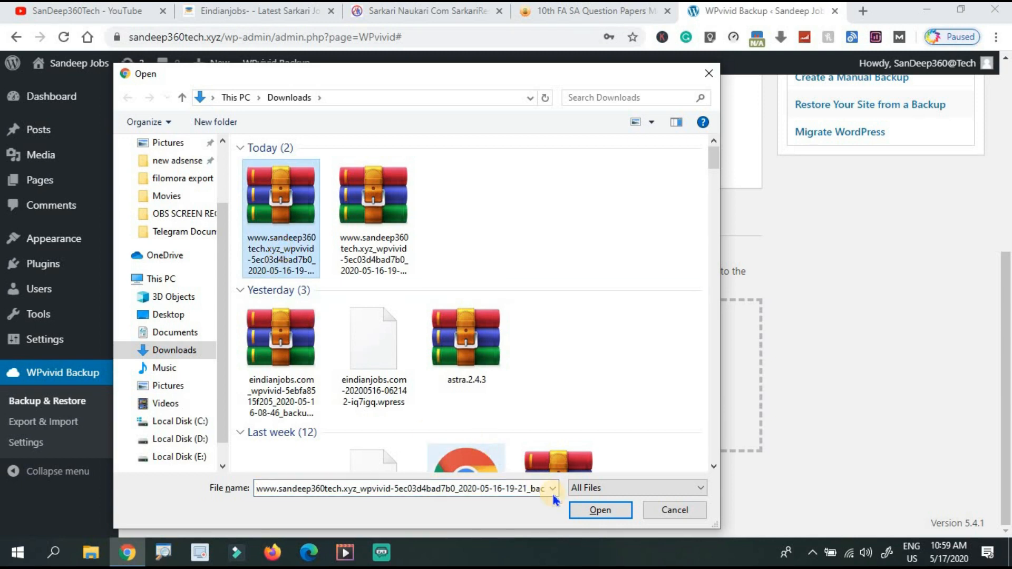
pyautogui.click(584, 511)
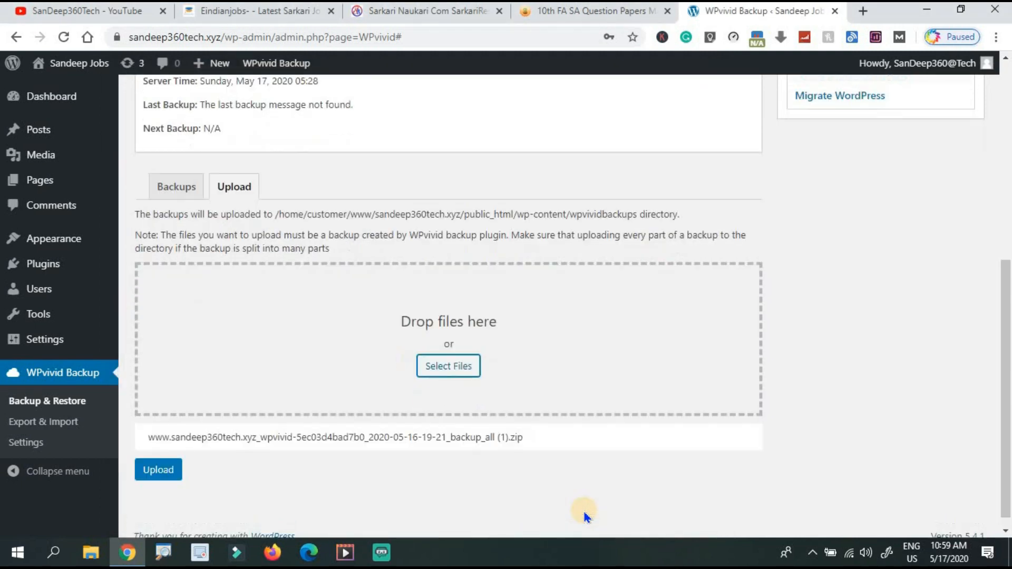
pyautogui.click(157, 477)
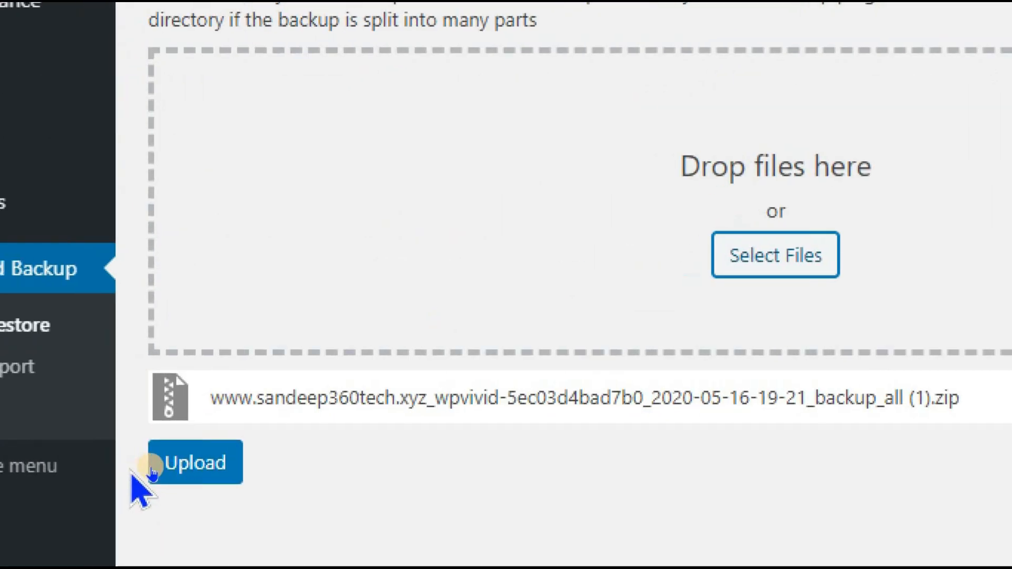
# Upload backup_all (1).zip to WPvivid and dismiss the upload-complete notice.
pyautogui.click(153, 472)
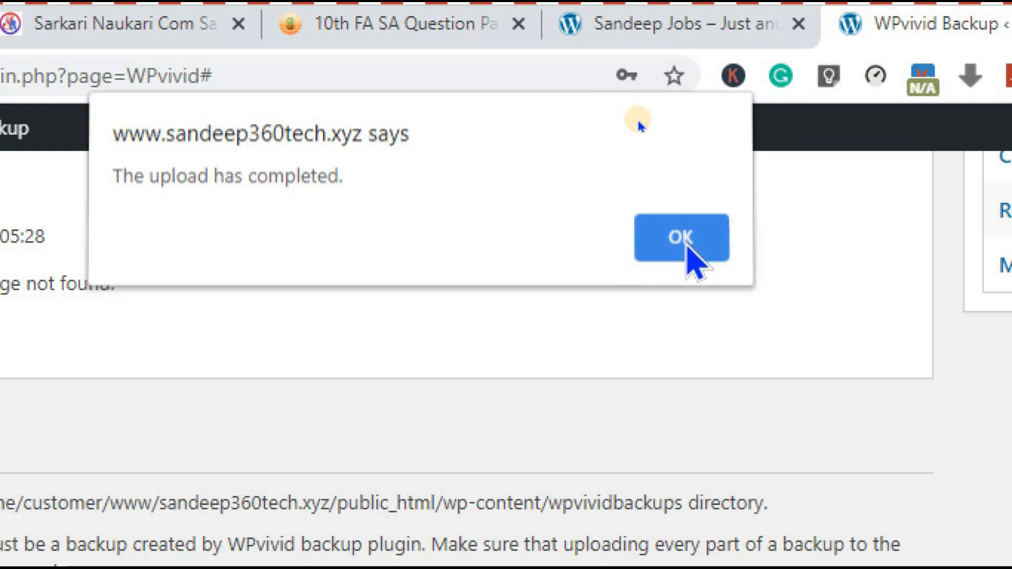
pyautogui.click(686, 248)
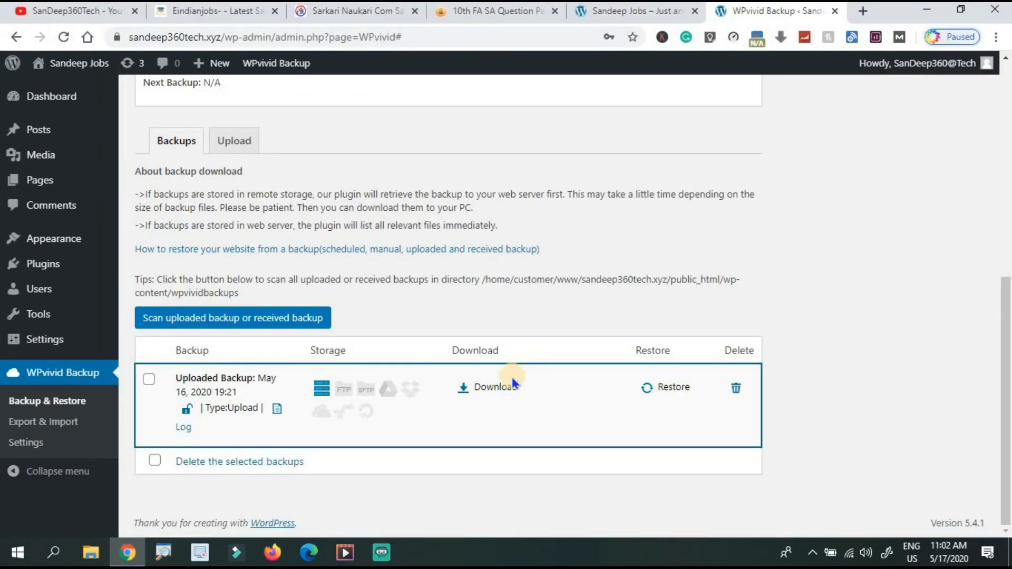
# Restore the site from the uploaded May 16, 2020 backup and confirm.
pyautogui.click(667, 389)
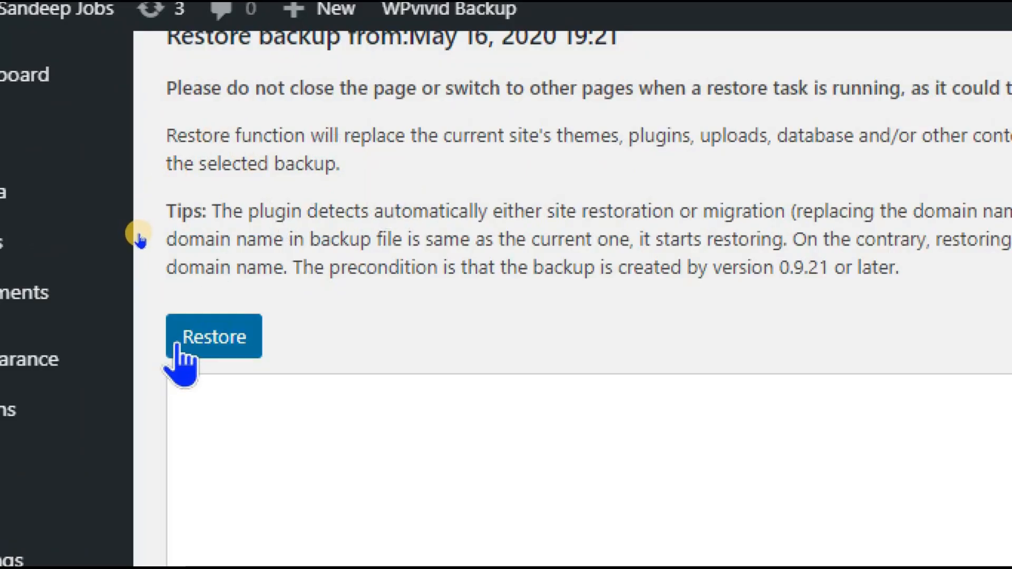
pyautogui.click(219, 340)
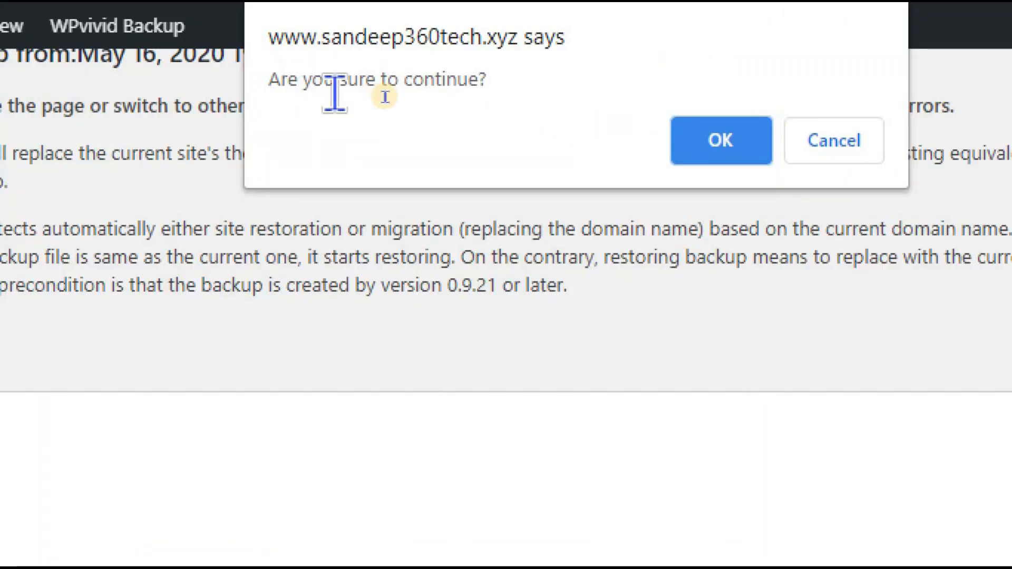
pyautogui.press('Return')
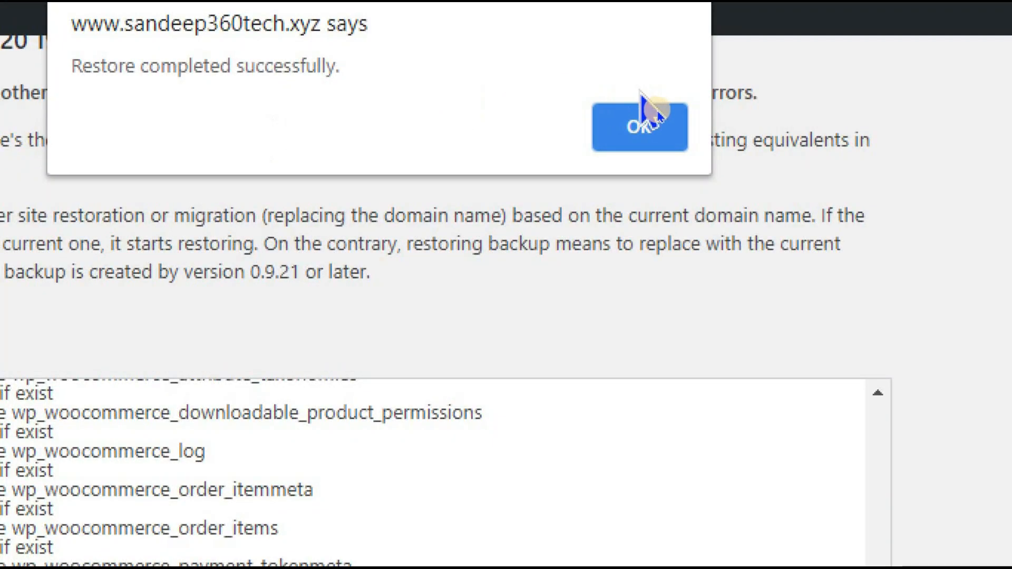
# Dismiss the restore-completed alert, check the revealed password, and log back in.
pyautogui.click(650, 120)
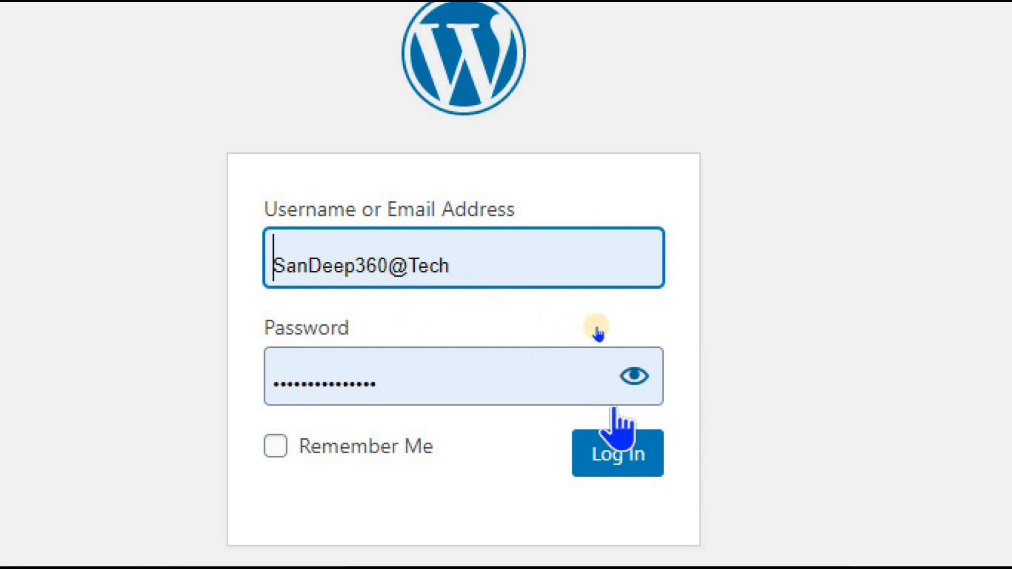
pyautogui.click(634, 376)
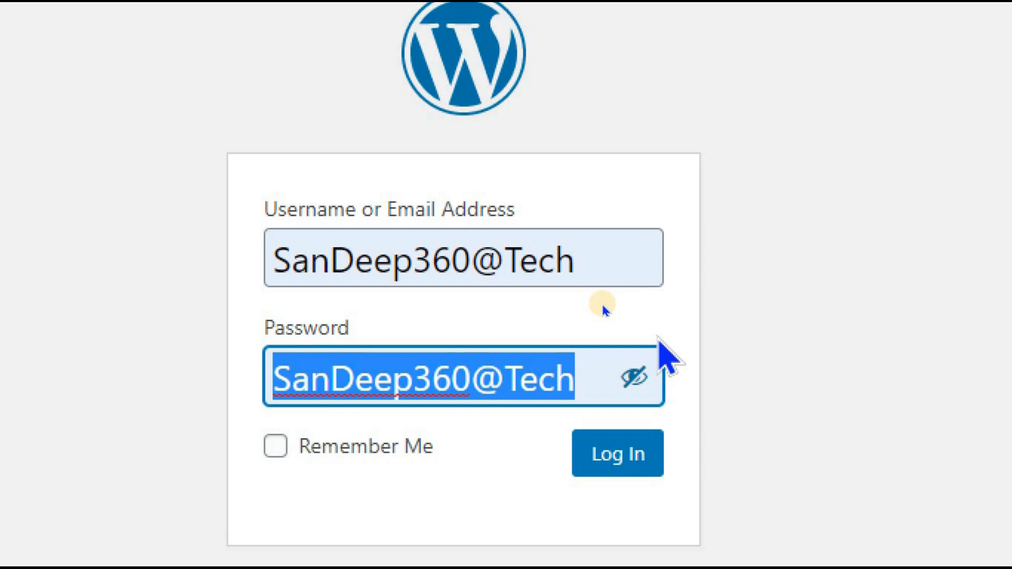
pyautogui.click(632, 467)
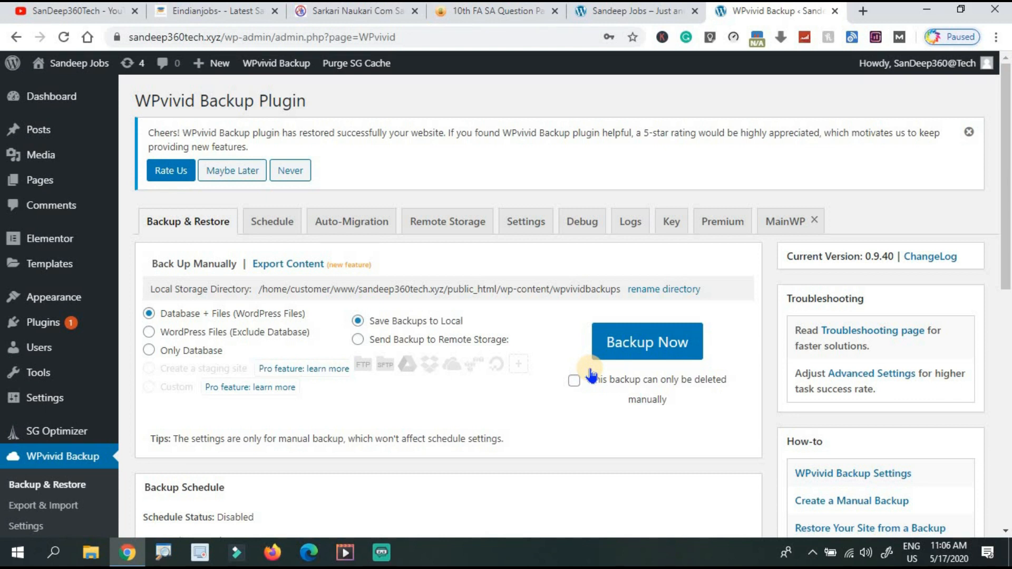
pyautogui.click(586, 14)
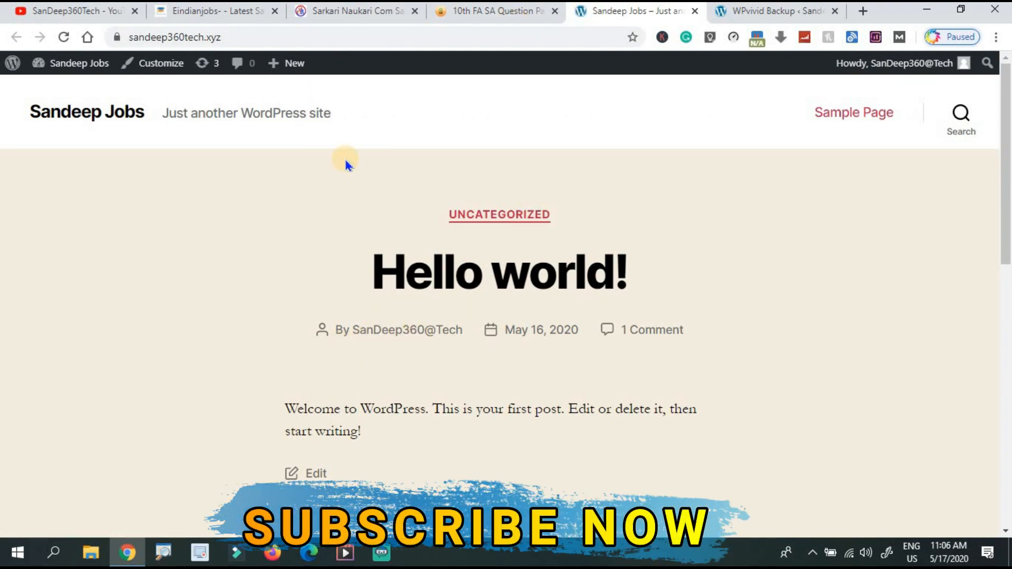
pyautogui.click(762, 14)
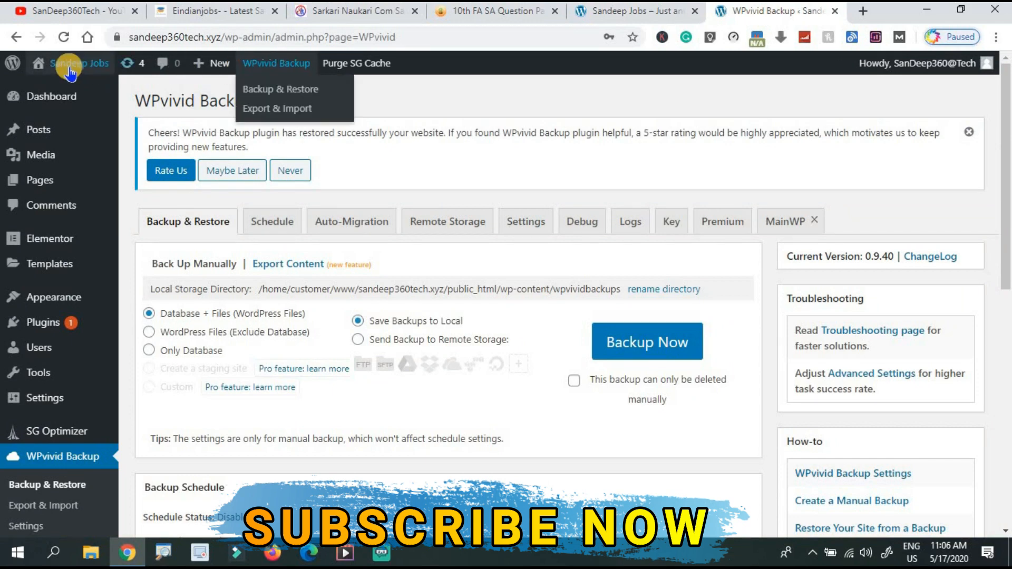
pyautogui.rightClick(69, 89)
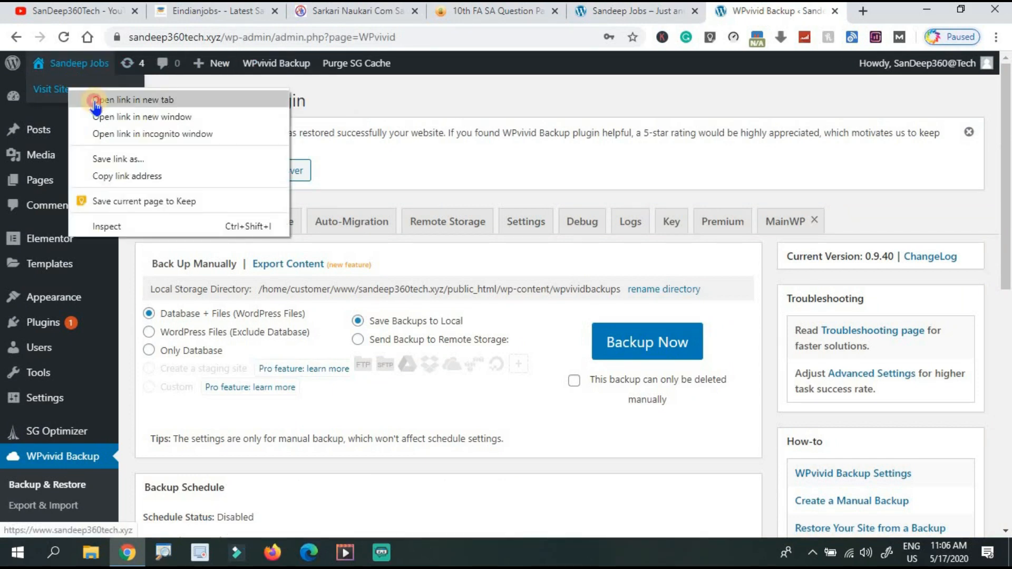
pyautogui.click(96, 105)
pyautogui.click(788, 11)
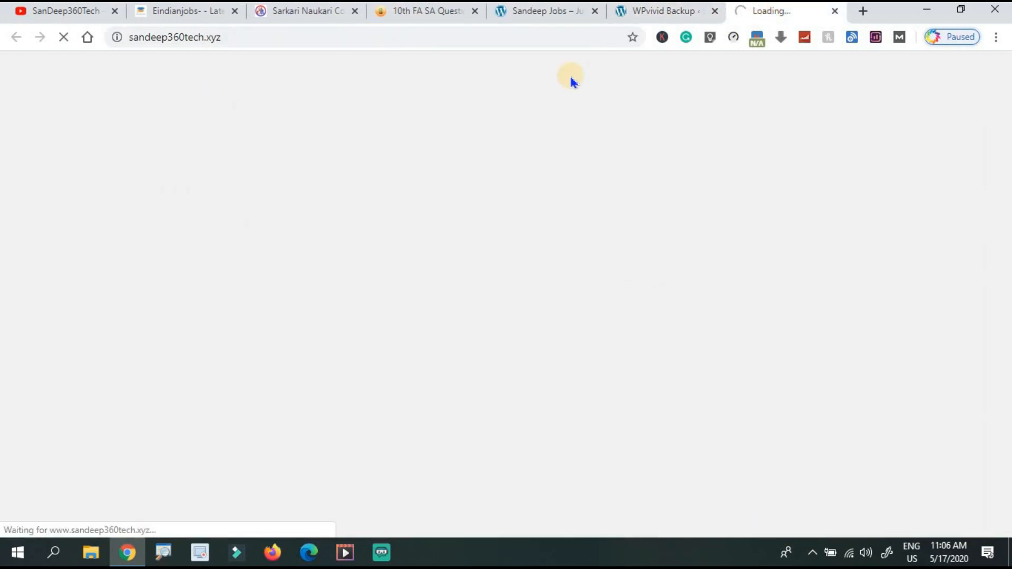
pyautogui.scroll(-15, 573, 82)
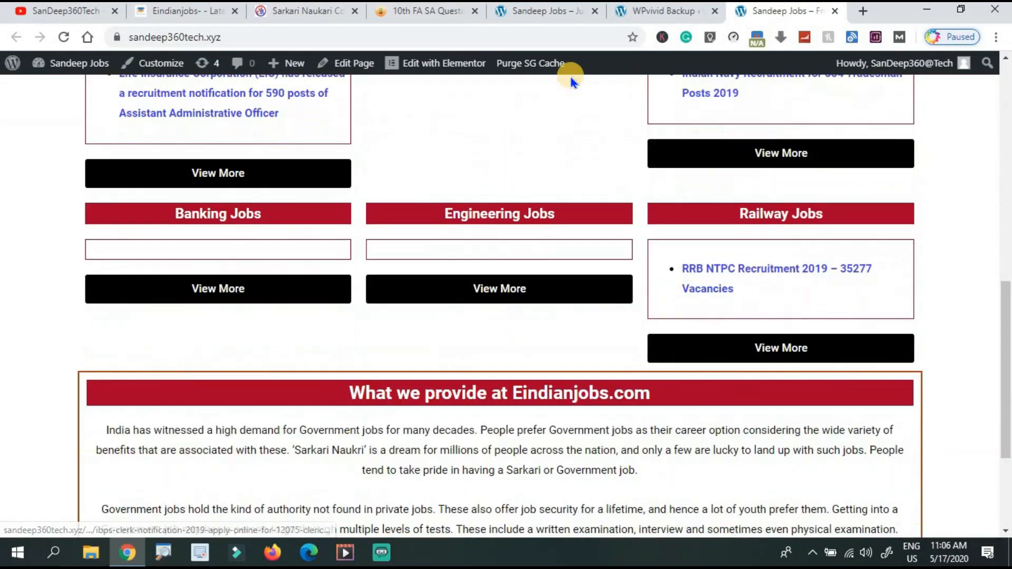
pyautogui.scroll(15, 572, 79)
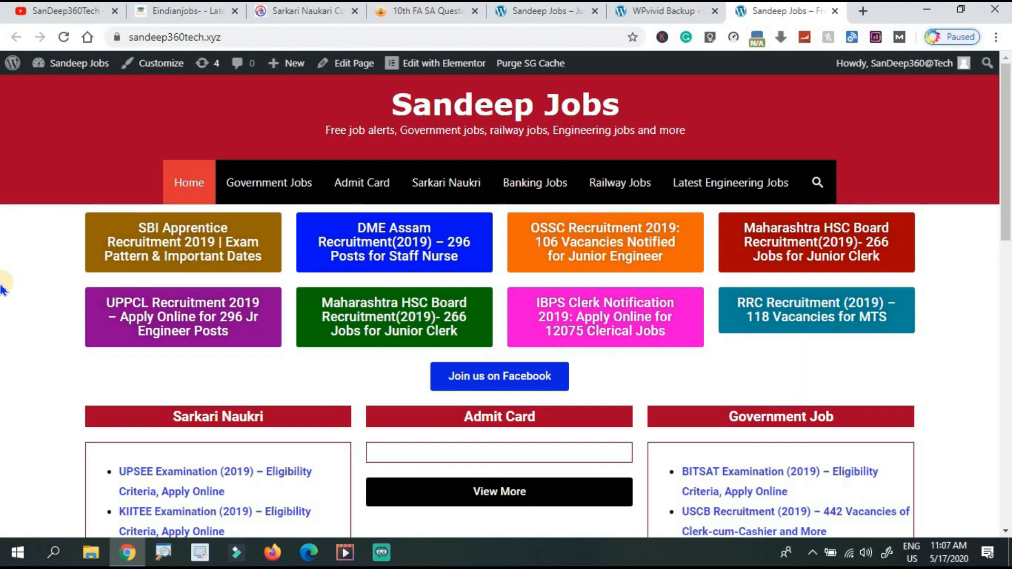
pyautogui.scroll(-12, 3, 289)
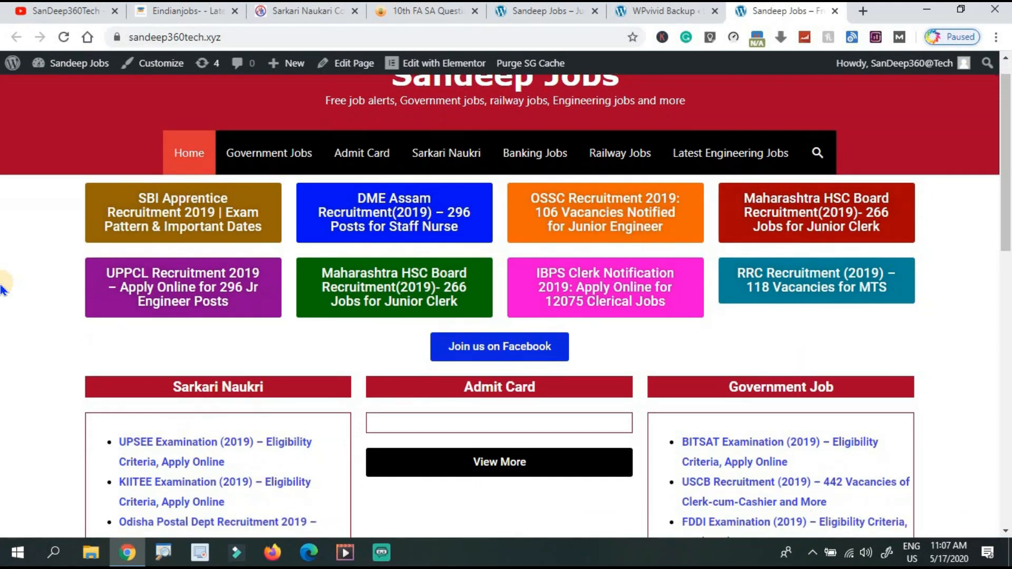
pyautogui.scroll(12, 3, 289)
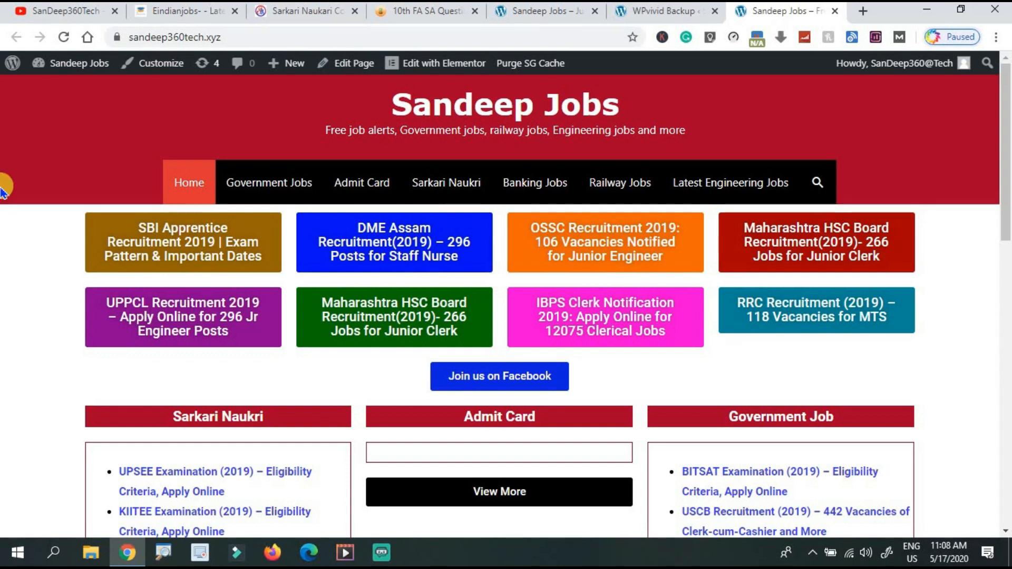
# Open the administrator's Your Profile page and scroll down to Account Management.
pyautogui.click(654, 10)
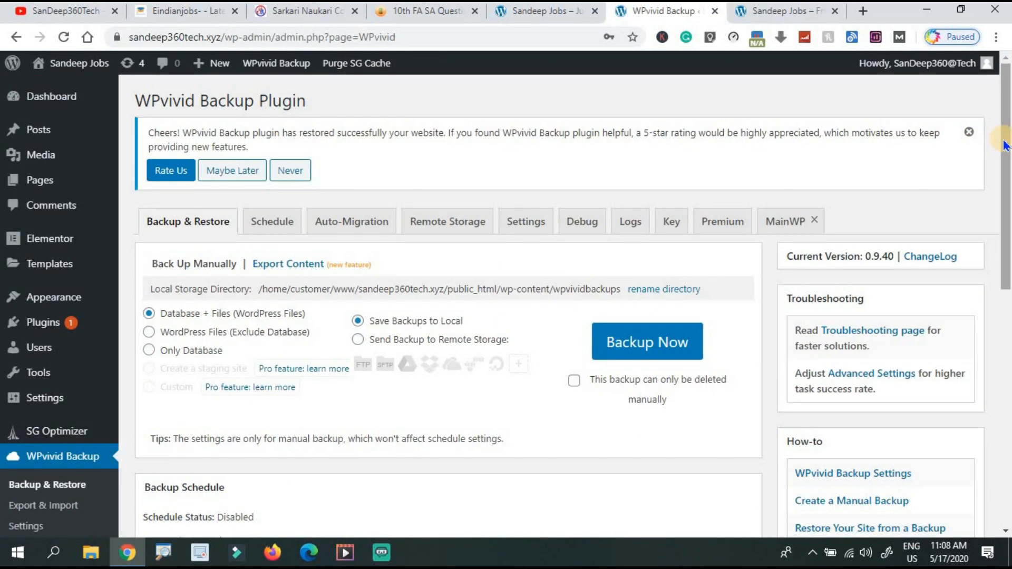
pyautogui.moveTo(1005, 145); pyautogui.dragTo(1004, 249)
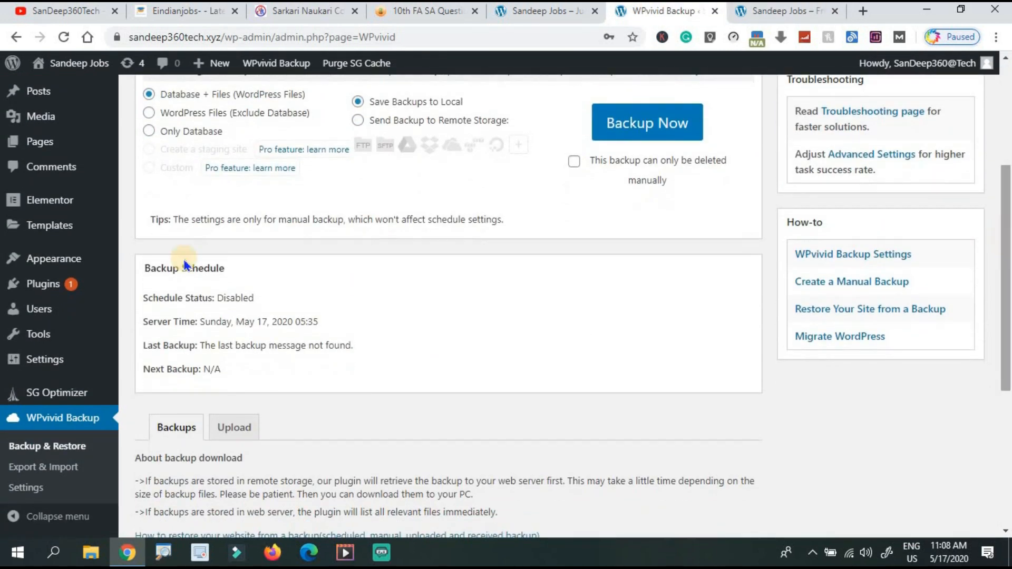
pyautogui.moveTo(39, 313)
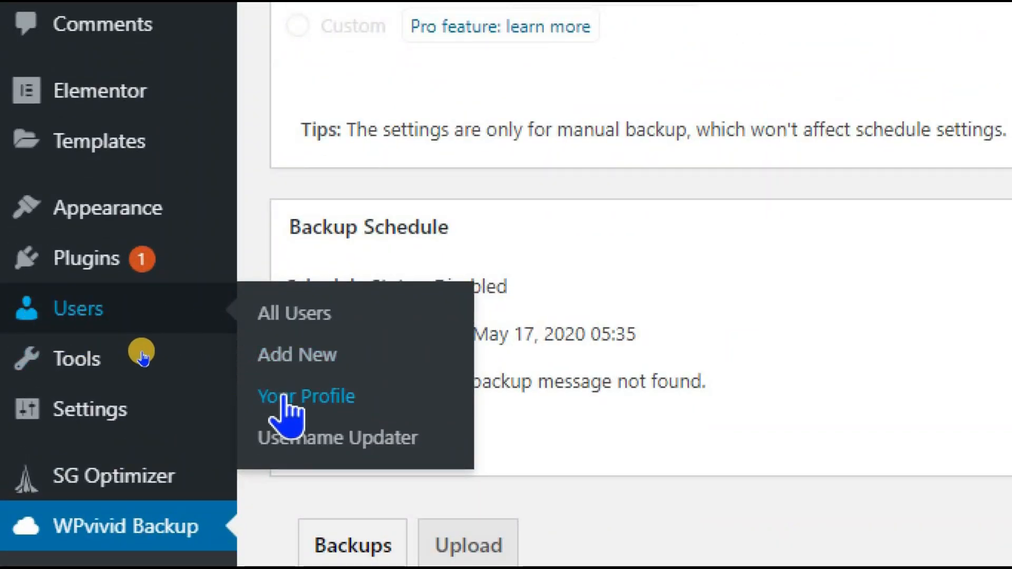
pyautogui.click(287, 400)
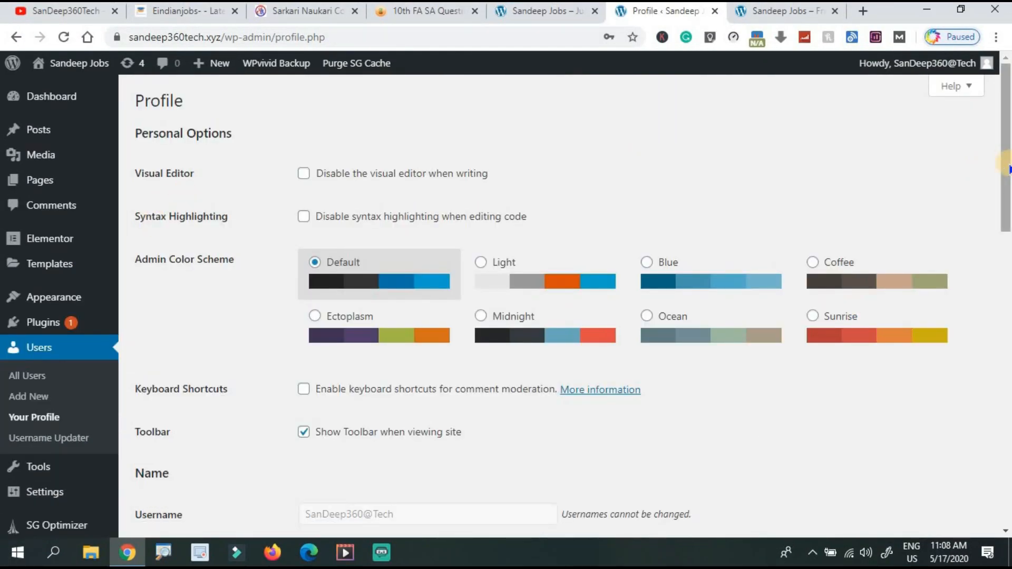
pyautogui.moveTo(1004, 163); pyautogui.dragTo(1007, 479)
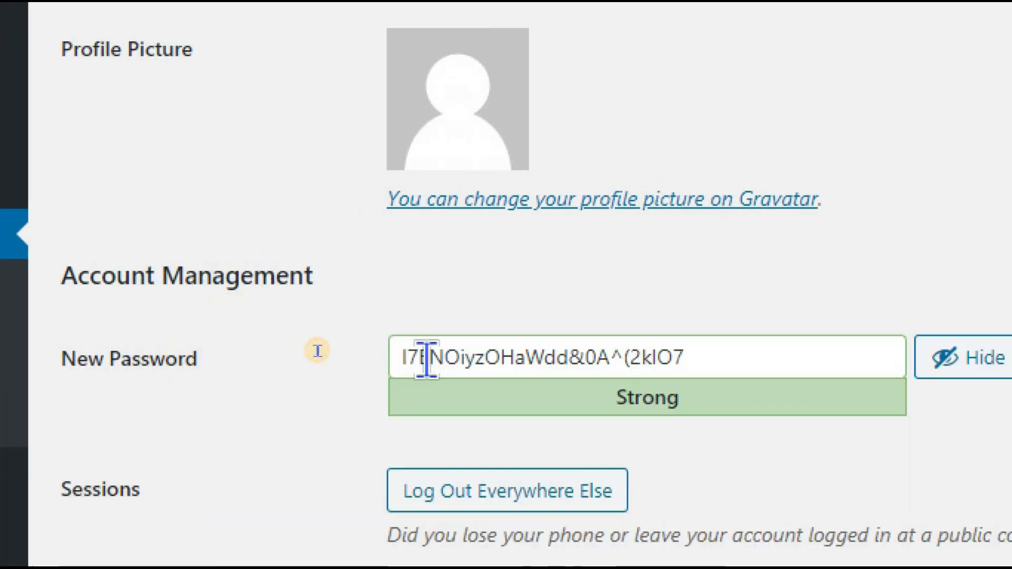
# Generate a new password, replace it with a typed password, and update the profile.
pyautogui.click(417, 364)
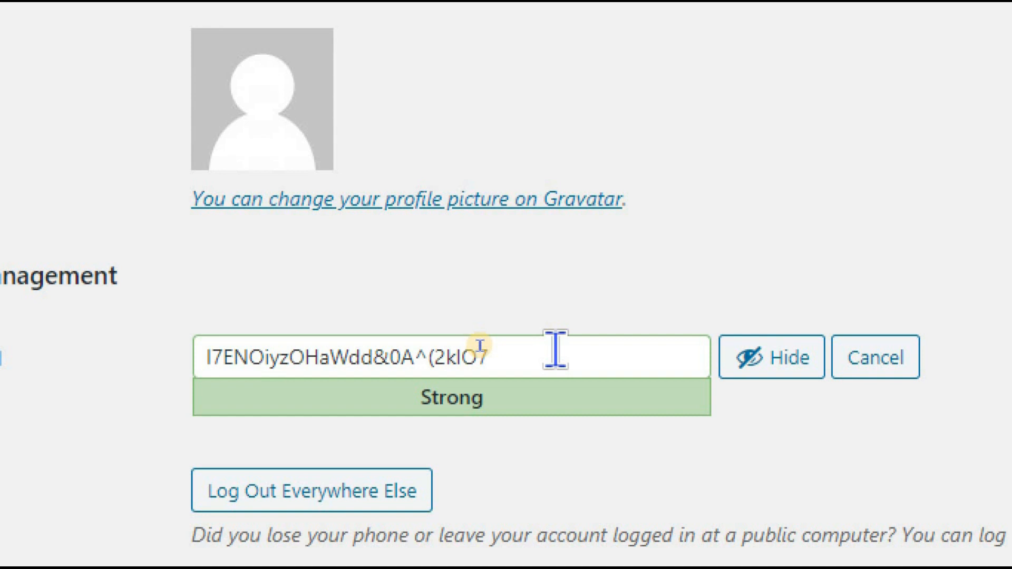
pyautogui.click(480, 346)
pyautogui.press('BackSpace')
pyautogui.press('BackSpace')
pyautogui.press('BackSpace')
pyautogui.press('BackSpace')
pyautogui.press('BackSpace')
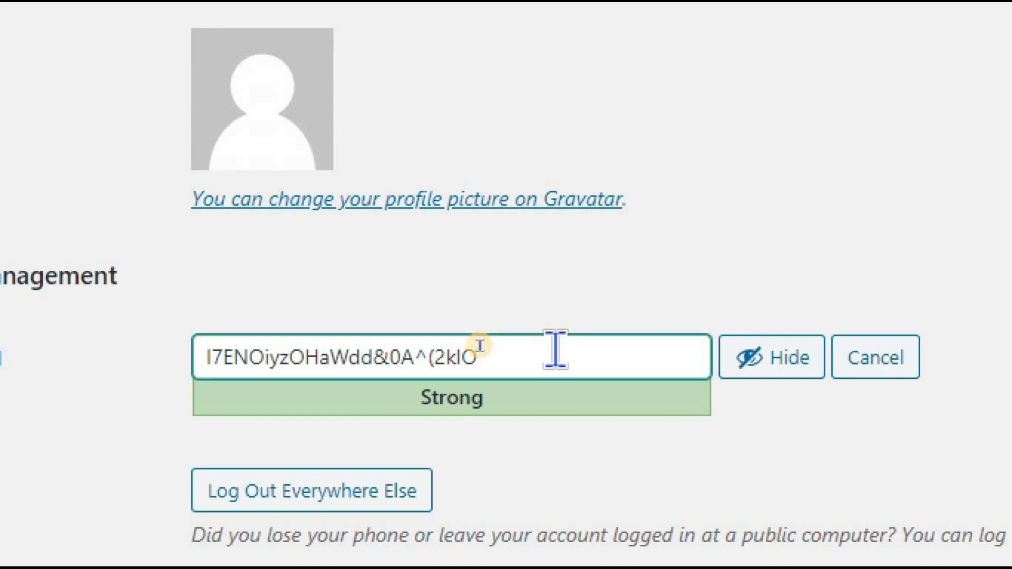
pyautogui.press('BackSpace')
pyautogui.press('BackSpace')
pyautogui.press('BackSpace')
pyautogui.press('BackSpace')
pyautogui.press('BackSpace')
pyautogui.press('BackSpace')
pyautogui.press('BackSpace')
pyautogui.press('BackSpace')
pyautogui.press('BackSpace')
pyautogui.press('BackSpace')
pyautogui.press('BackSpace')
pyautogui.press('BackSpace')
pyautogui.press('BackSpace')
pyautogui.press('BackSpace')
pyautogui.press('BackSpace')
pyautogui.press('BackSpace')
pyautogui.press('BackSpace')
pyautogui.press('BackSpace')
pyautogui.press('BackSpace')
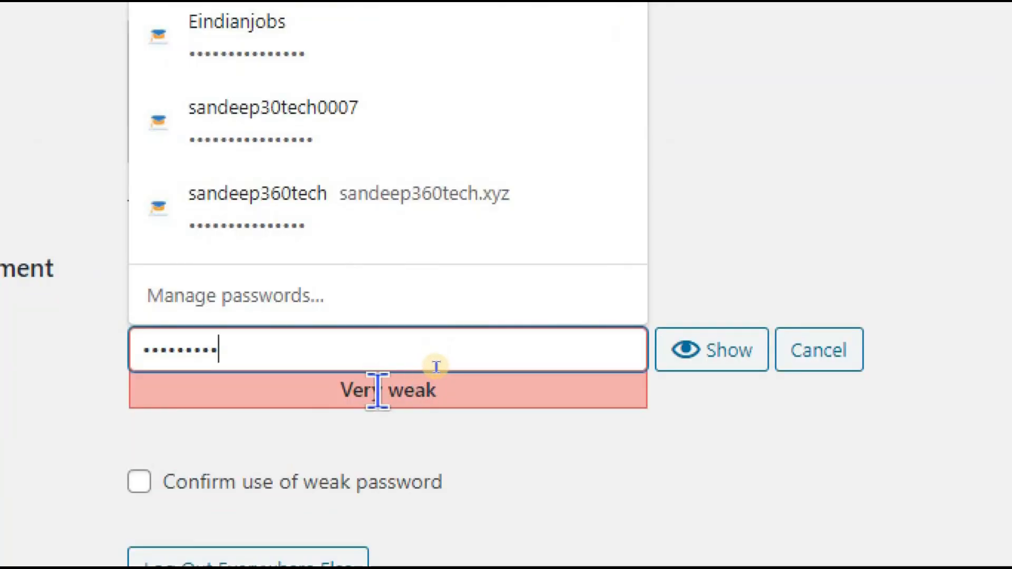
pyautogui.press('BackSpace')
pyautogui.press('BackSpace')
pyautogui.press('BackSpace')
pyautogui.press('BackSpace')
pyautogui.press('BackSpace')
pyautogui.press('BackSpace')
pyautogui.press('BackSpace')
pyautogui.press('BackSpace')
pyautogui.press('BackSpace')
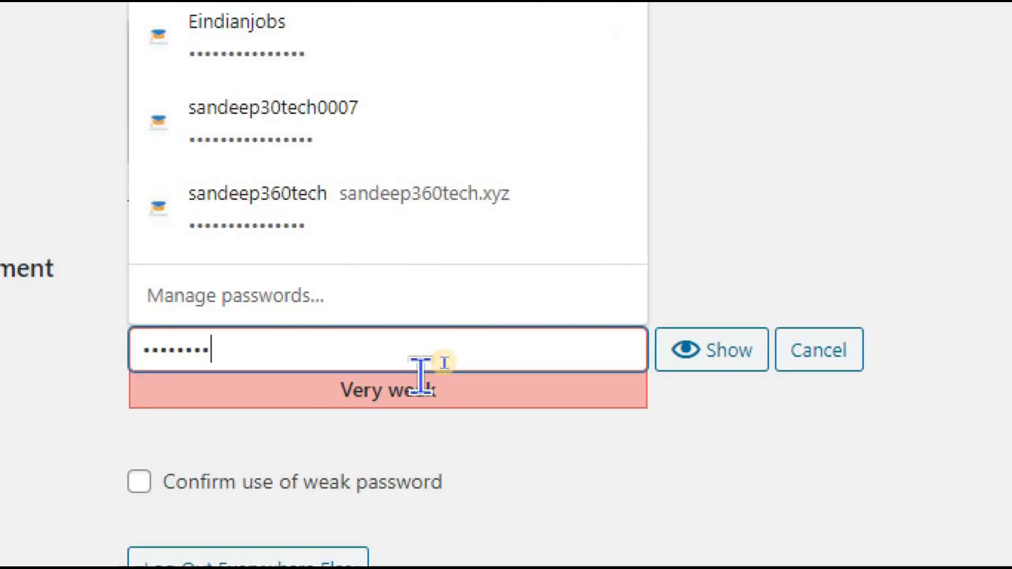
pyautogui.write('123456')
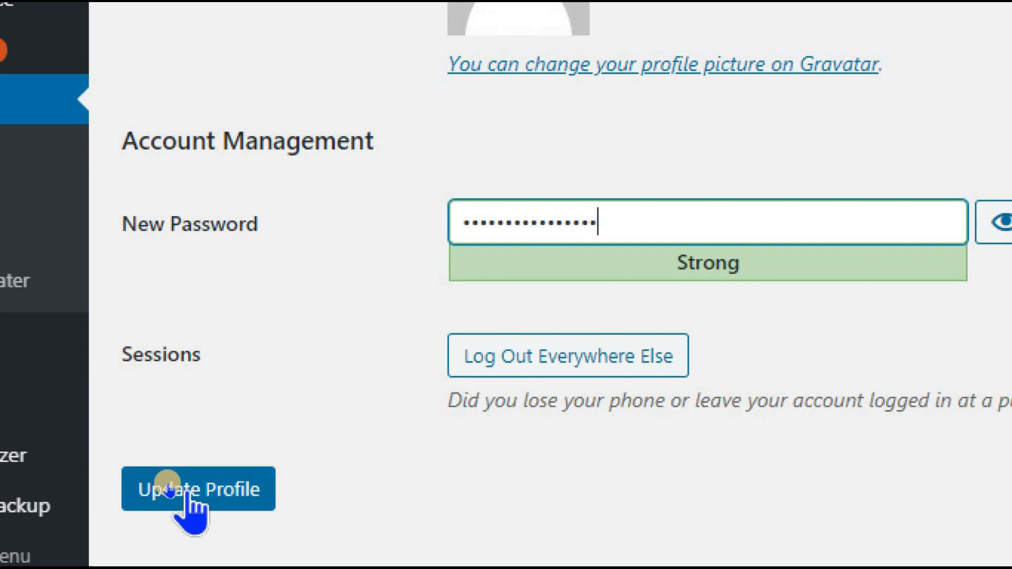
pyautogui.click(168, 489)
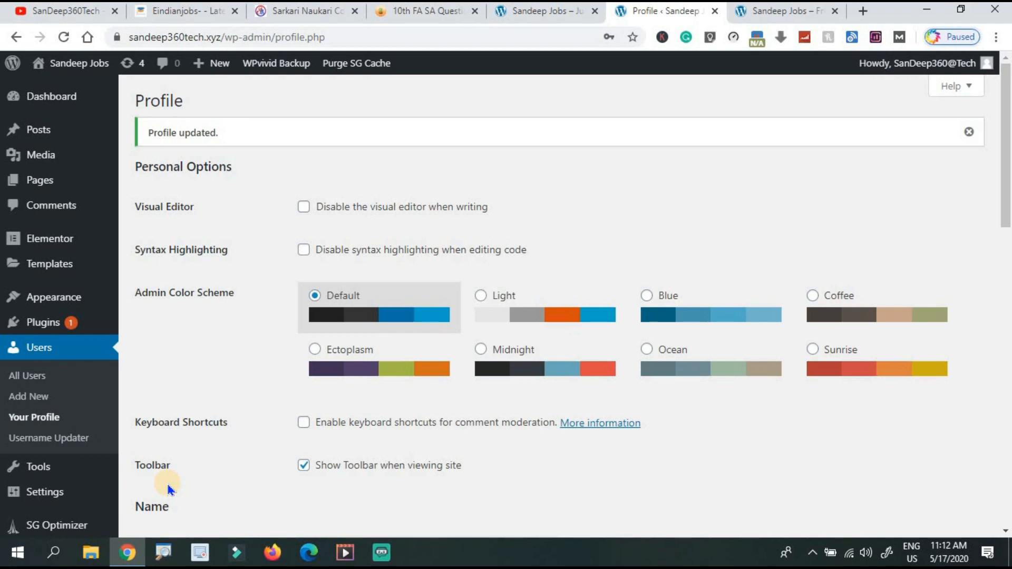
# Review the Installed Plugins list, then open Username Updater's Users List.
pyautogui.moveTo(37, 317)
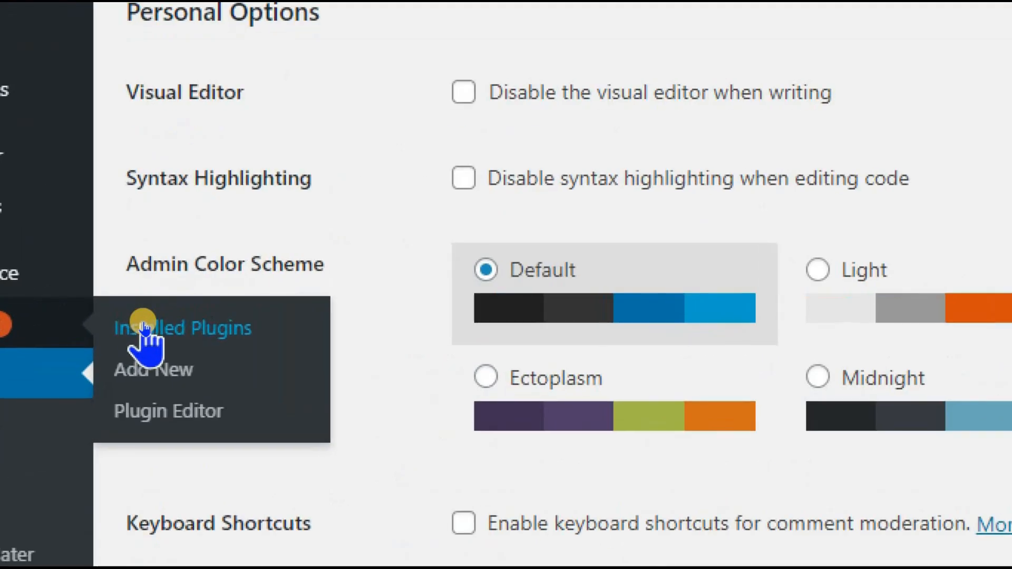
pyautogui.click(145, 328)
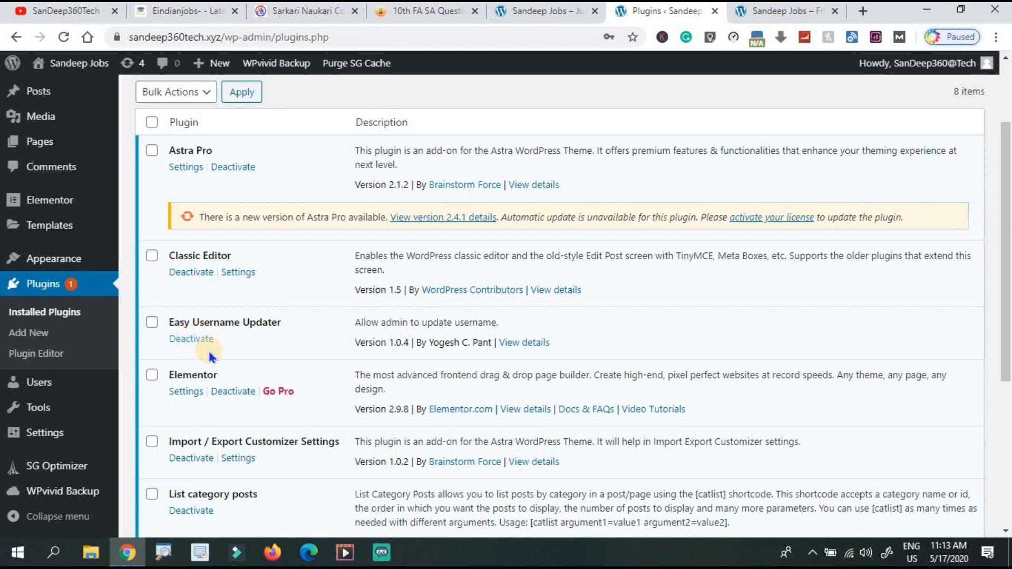
pyautogui.moveTo(39, 386)
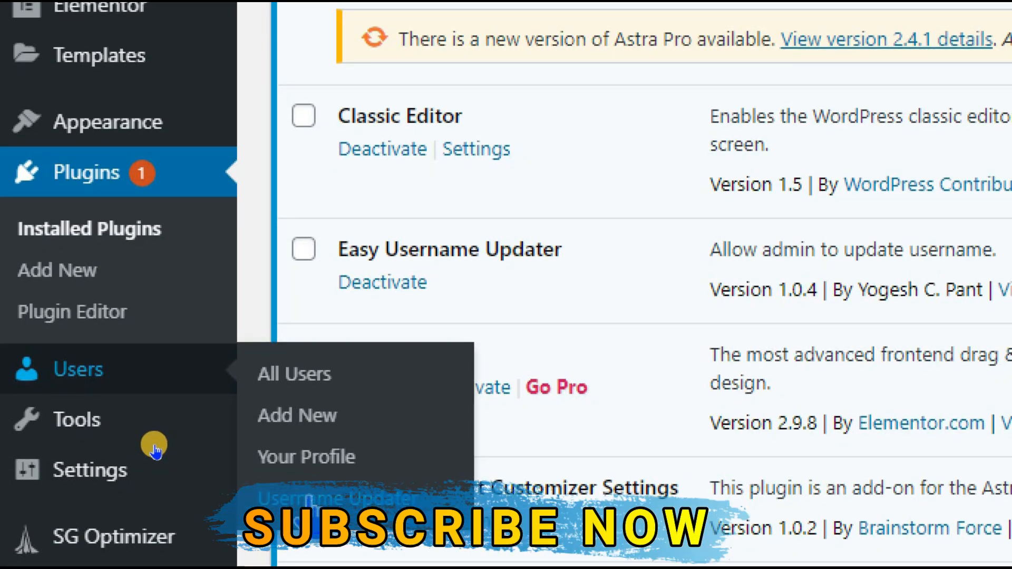
pyautogui.click(312, 505)
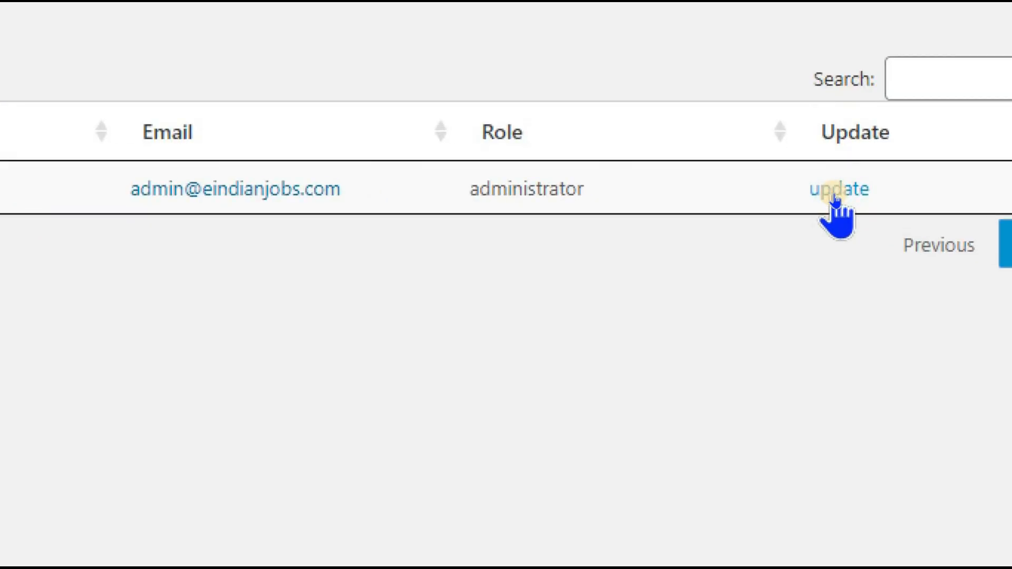
# Rename the administrator account to the new username through Easy Username Updater.
pyautogui.click(834, 197)
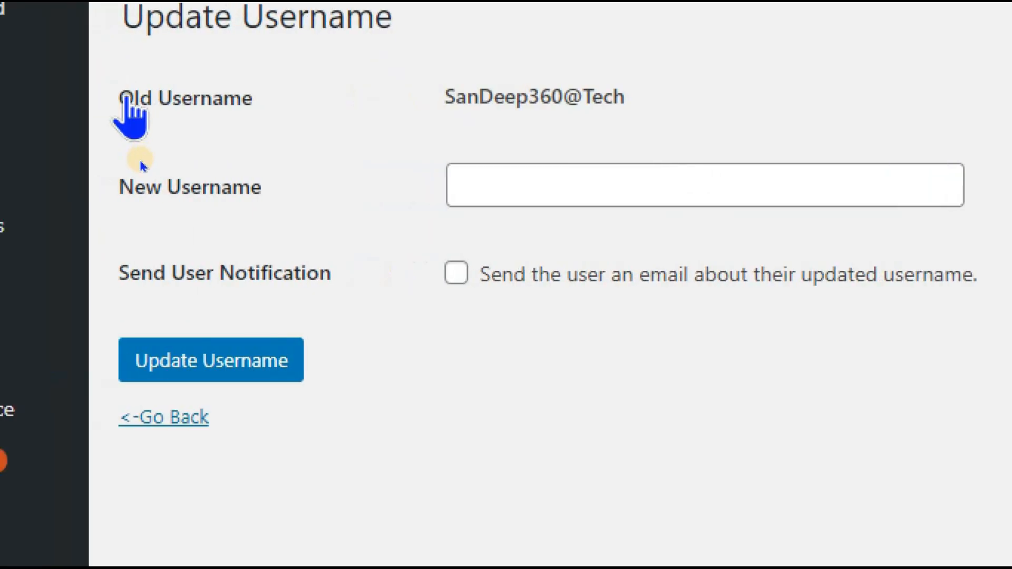
pyautogui.click(559, 196)
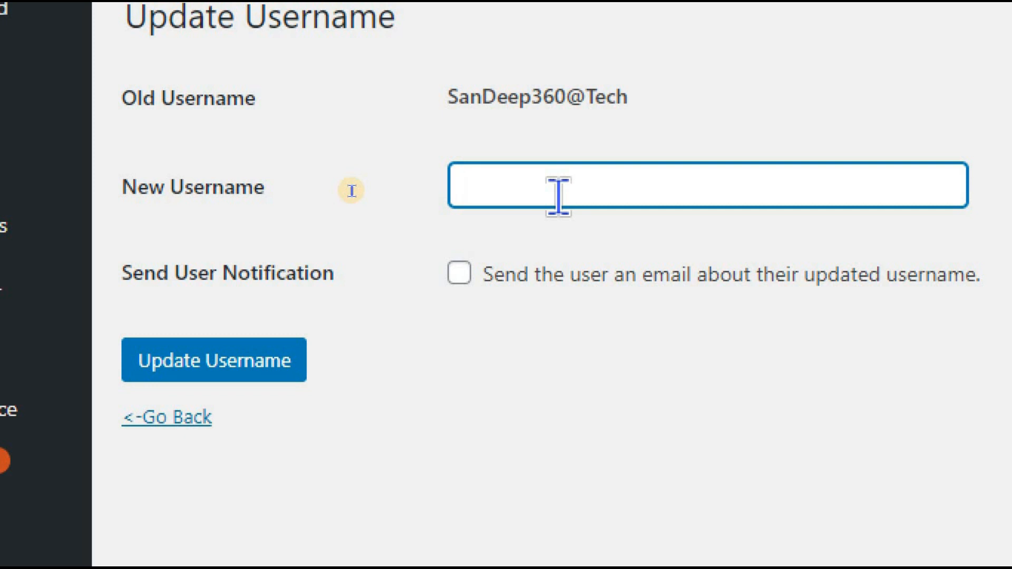
pyautogui.write('Sandeep360tech')
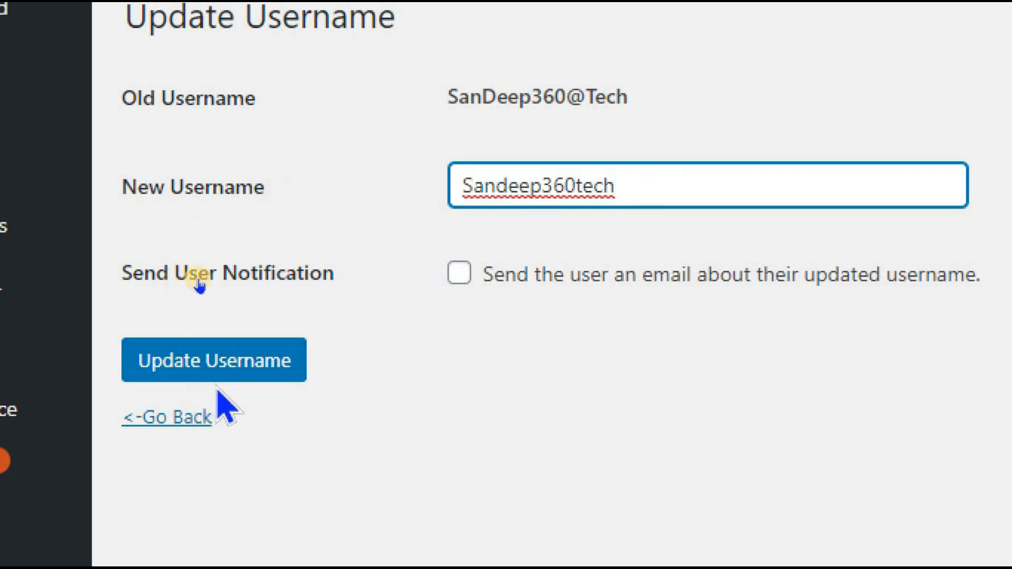
pyautogui.click(267, 369)
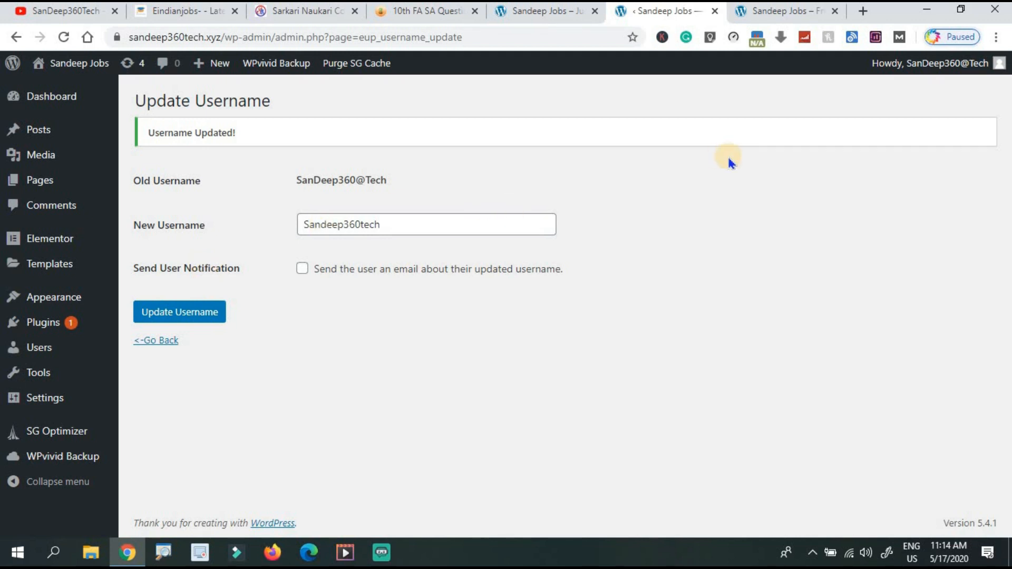
# Log out and start entering the new username in the login form.
pyautogui.moveTo(900, 64)
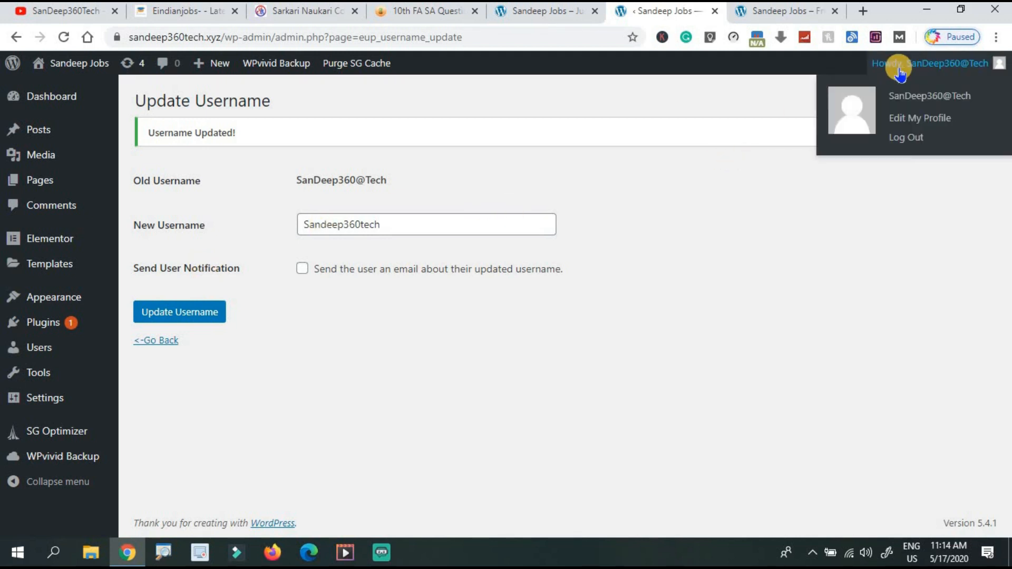
pyautogui.click(905, 138)
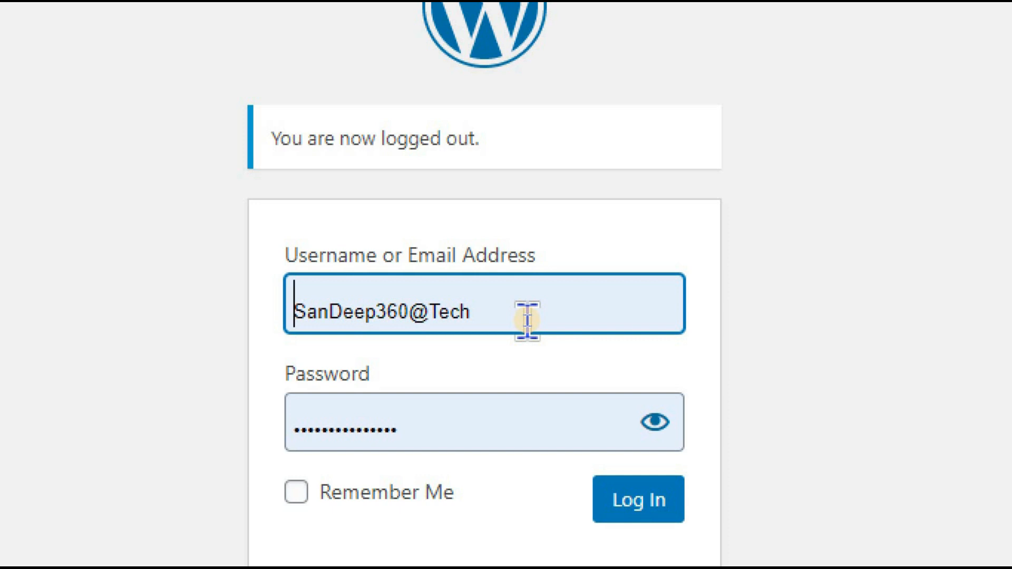
pyautogui.press('Left')
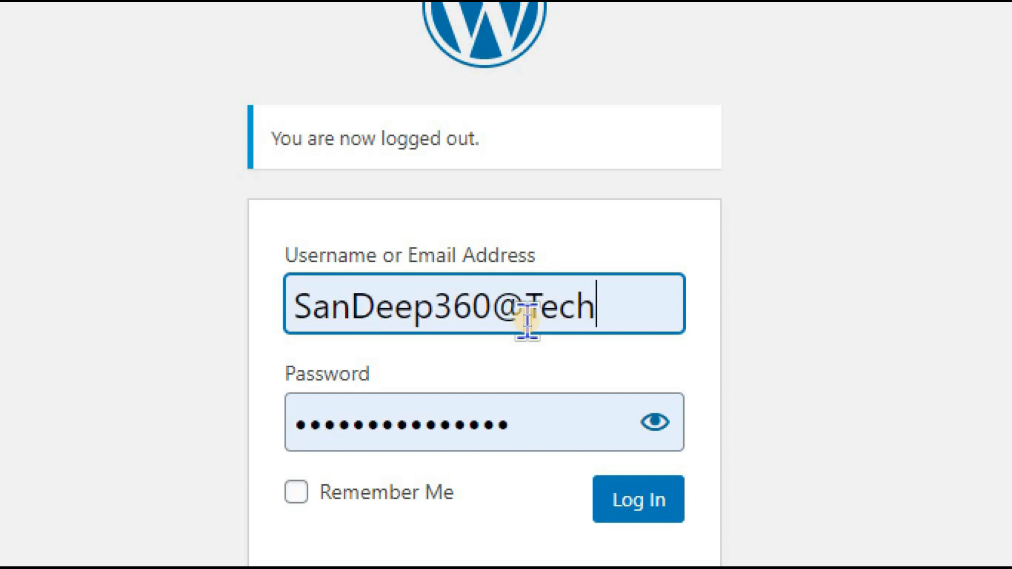
pyautogui.press('Left')
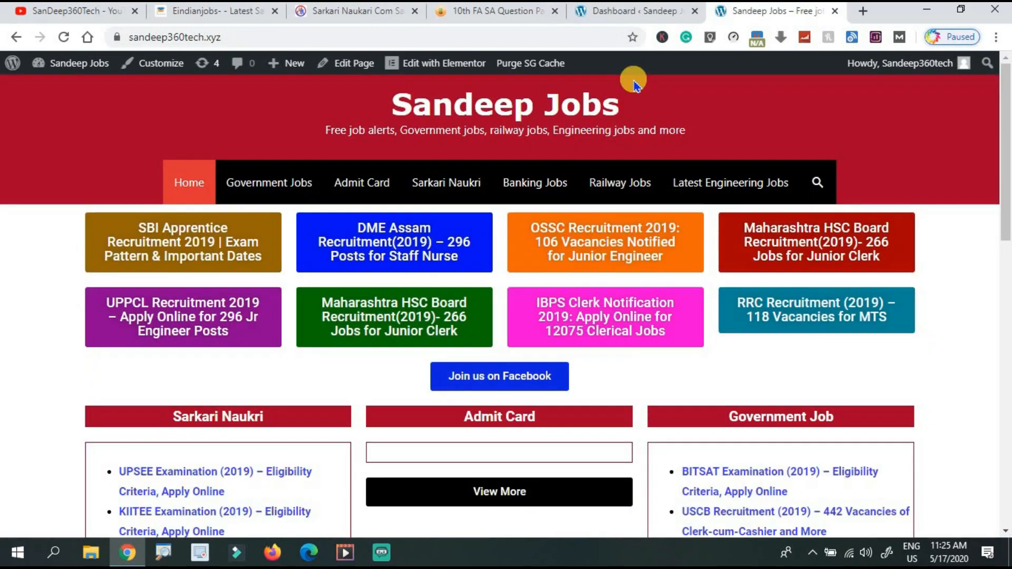
pyautogui.scroll(-9, 634, 81)
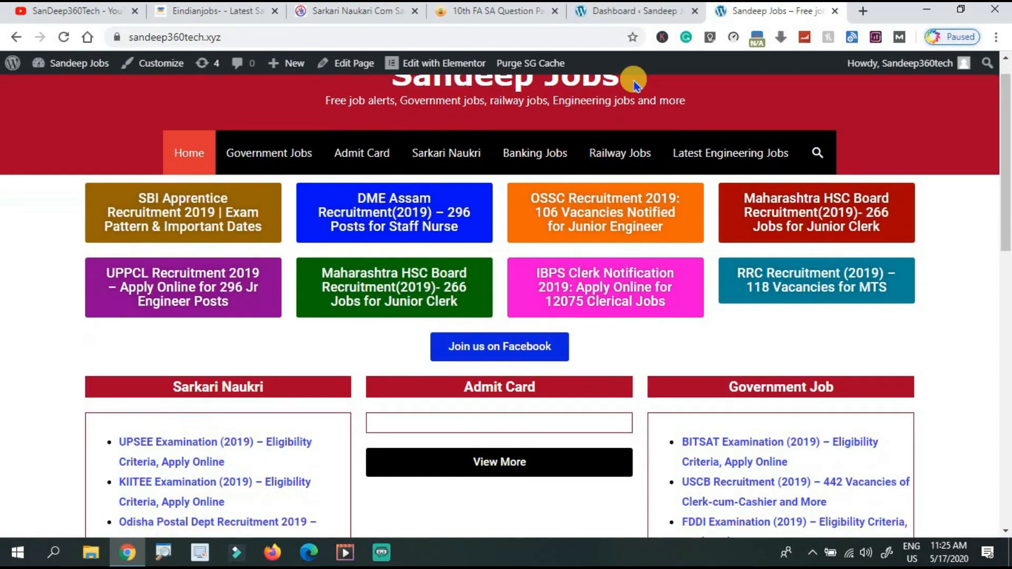
pyautogui.scroll(-4, 635, 84)
pyautogui.scroll(15, 635, 85)
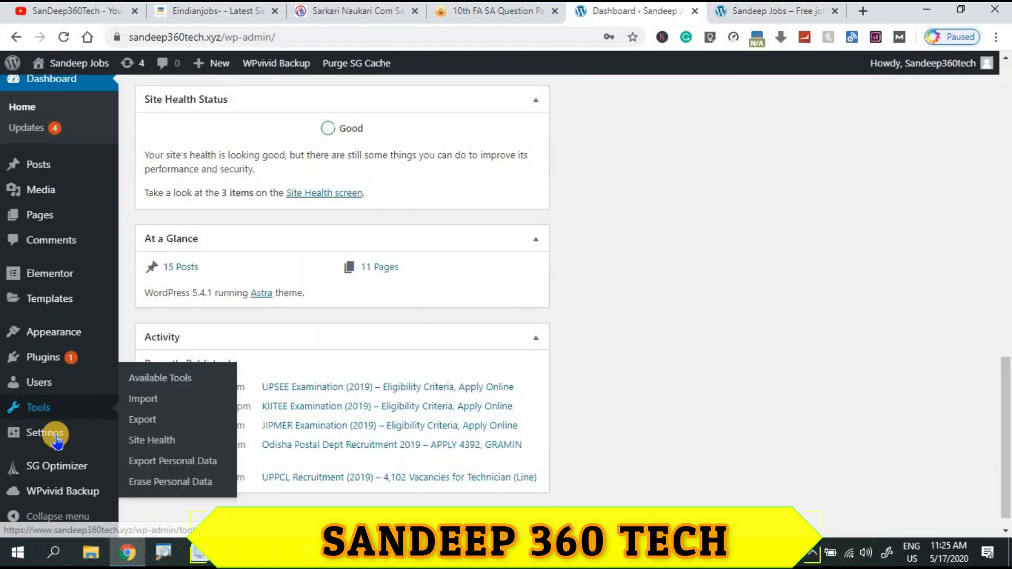
pyautogui.moveTo(47, 445)
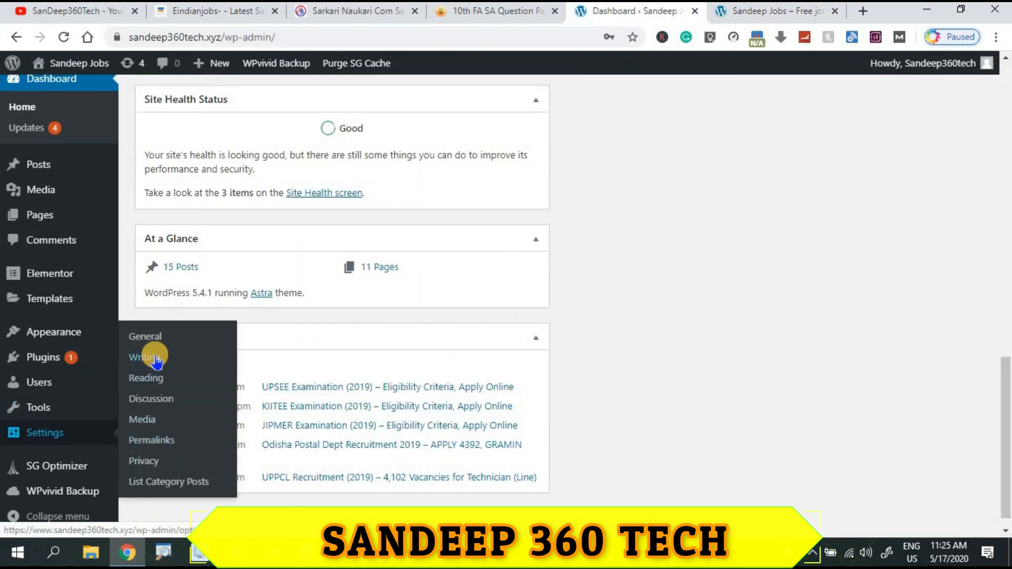
# Open General Settings and compare the Site Title with the live home page.
pyautogui.click(148, 340)
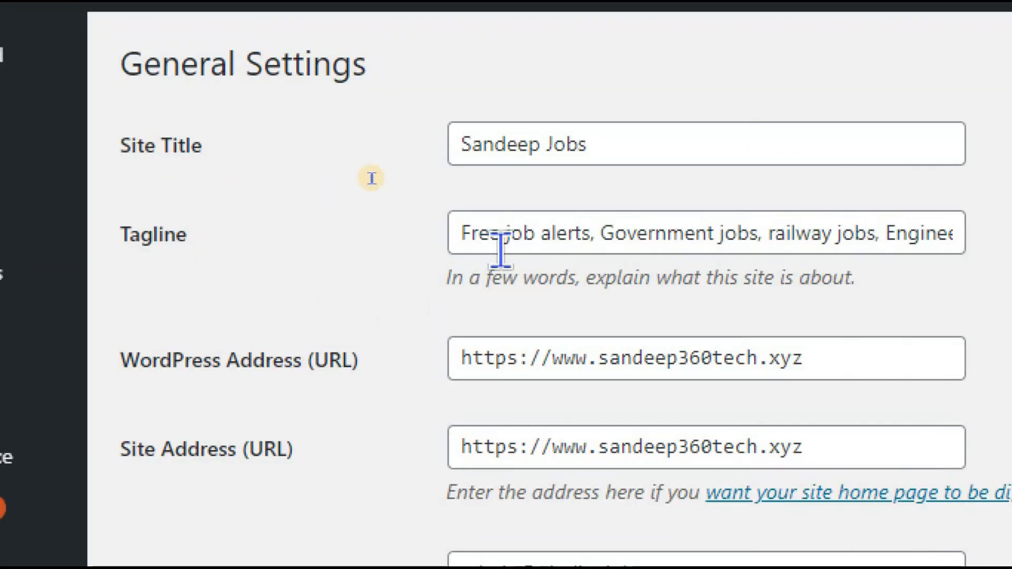
pyautogui.click(644, 132)
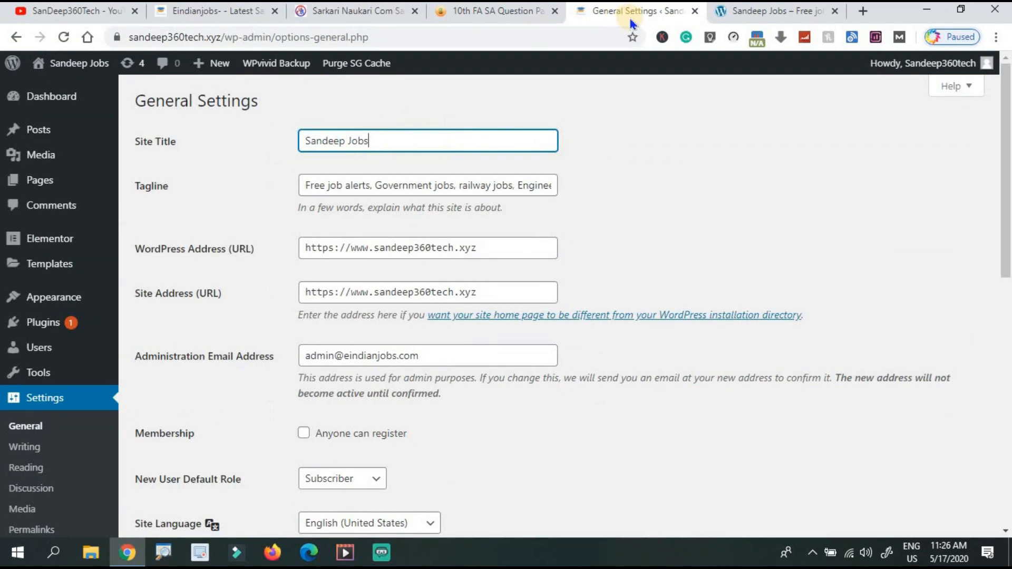
pyautogui.click(730, 11)
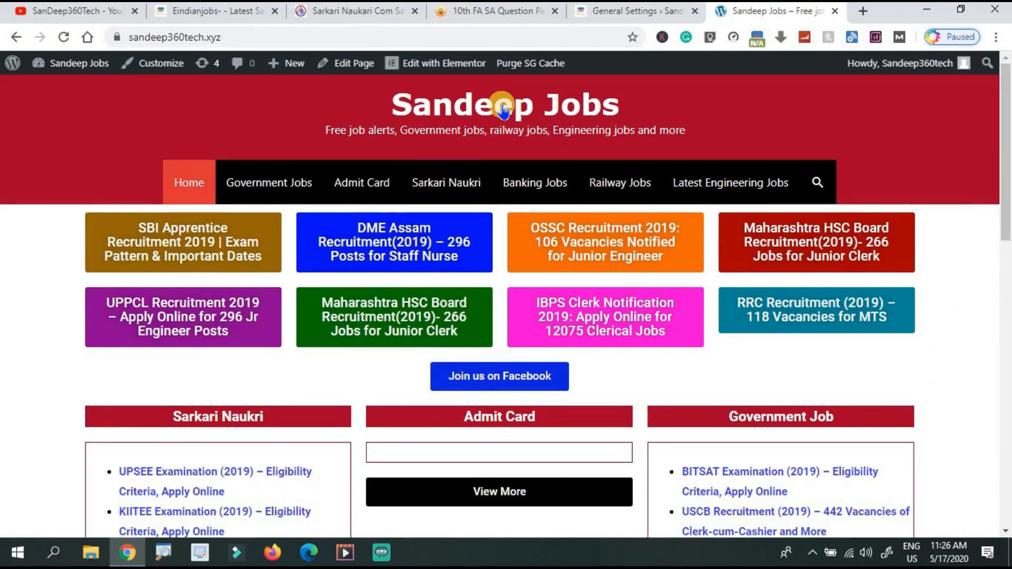
pyautogui.click(622, 15)
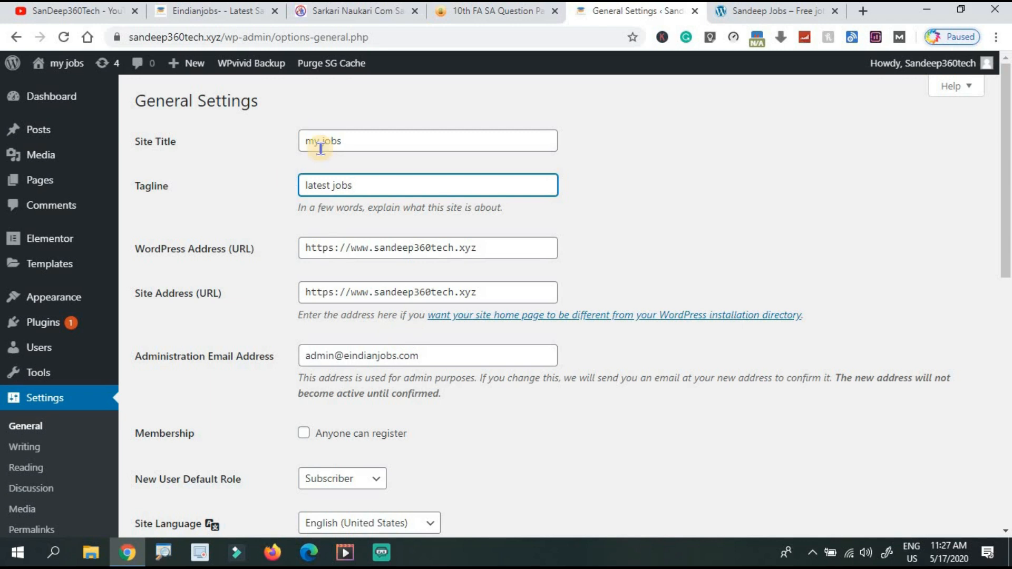
# Replace the Administration Email Address with a new address and save the settings.
pyautogui.click(441, 358)
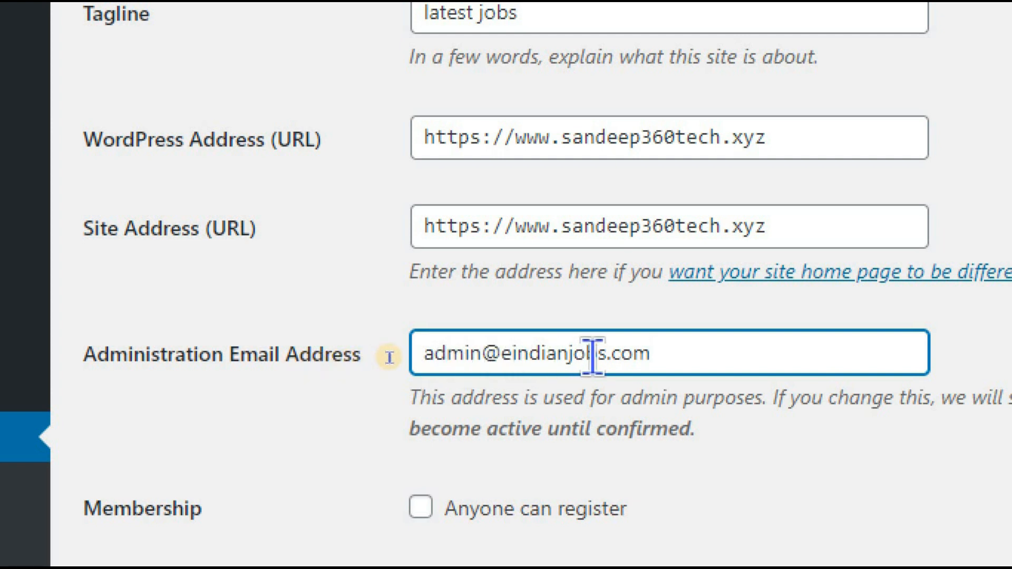
pyautogui.hotkey('ctrl', 'a')
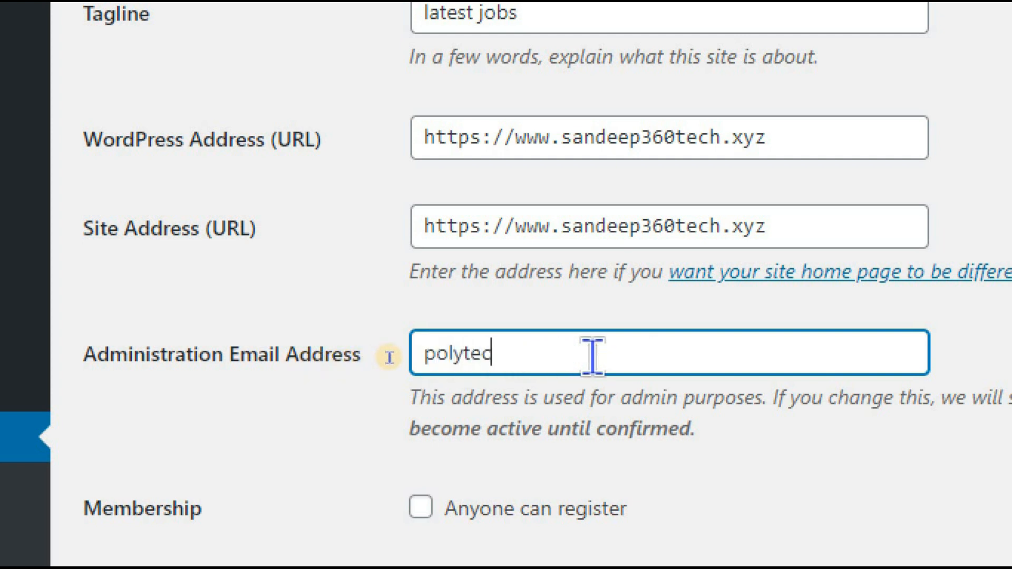
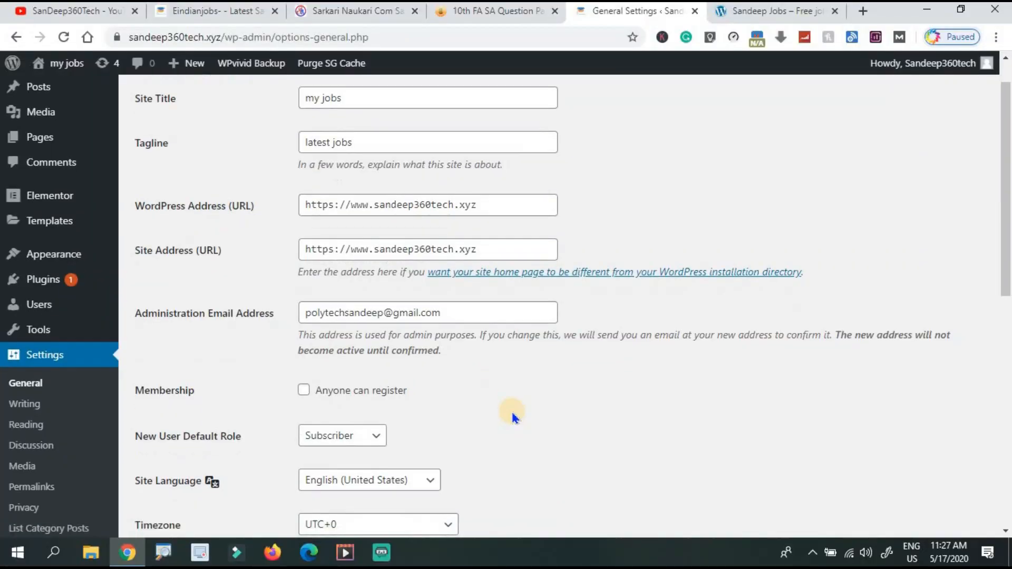
pyautogui.scroll(-5, 515, 415)
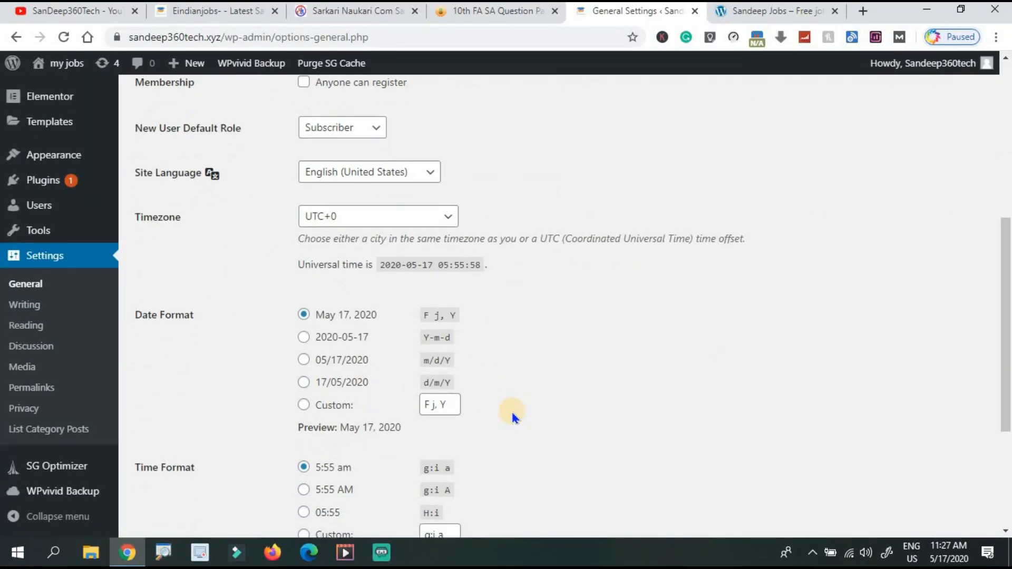
pyautogui.scroll(-4, 515, 416)
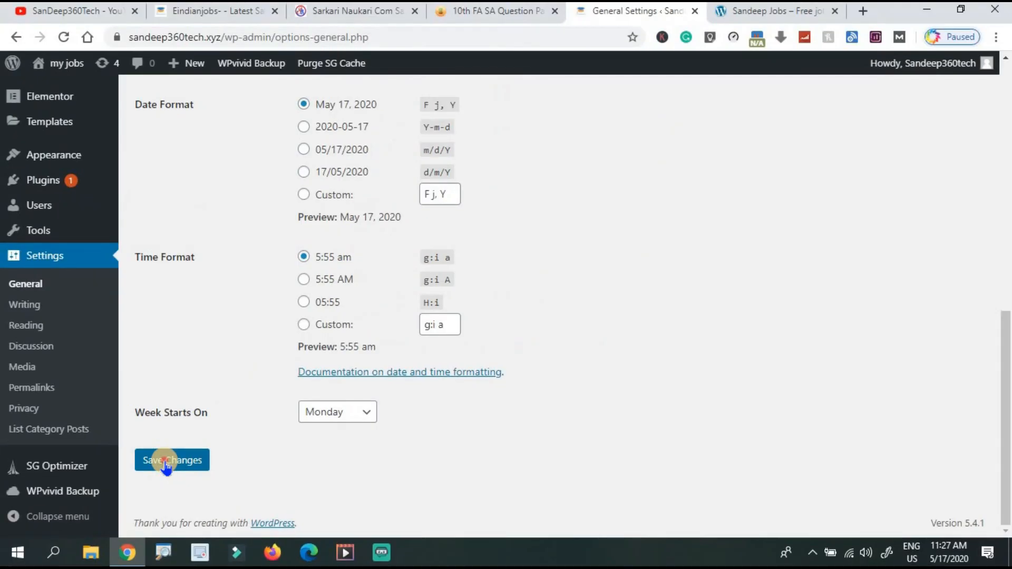
pyautogui.click(166, 464)
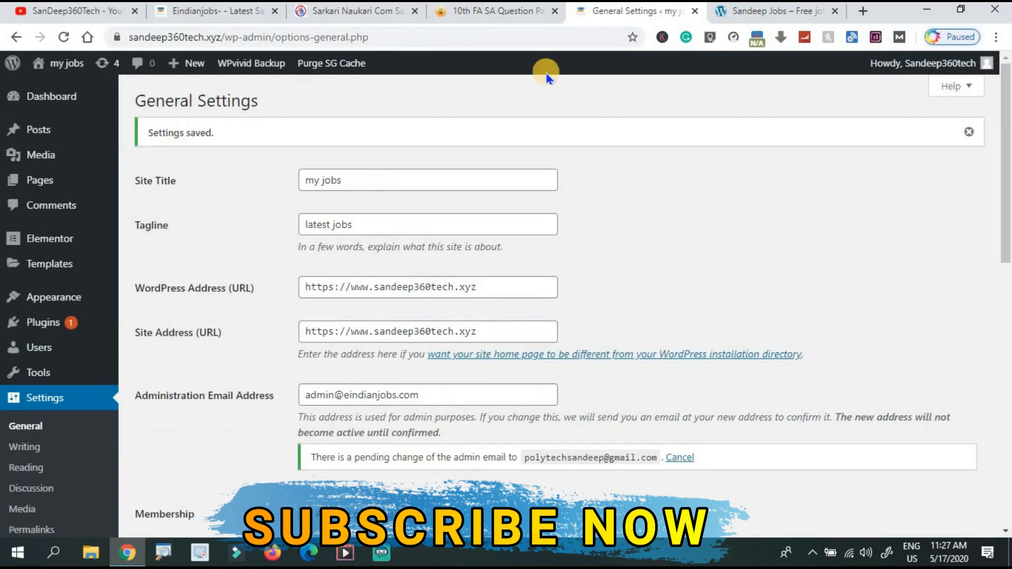
# Reload the live home page to confirm the 'my jobs' title and 'latest jobs' tagline.
pyautogui.click(779, 12)
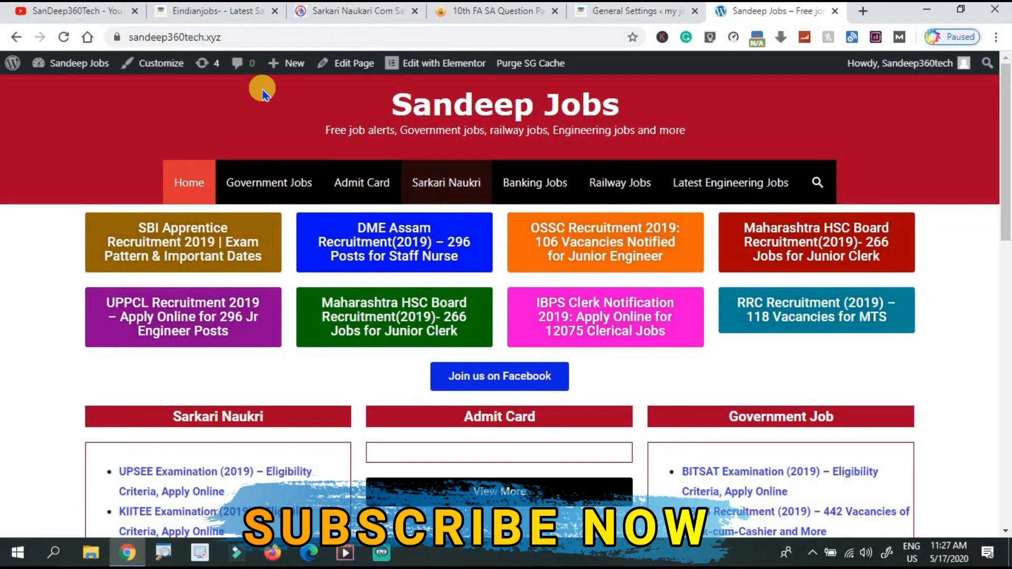
pyautogui.click(60, 42)
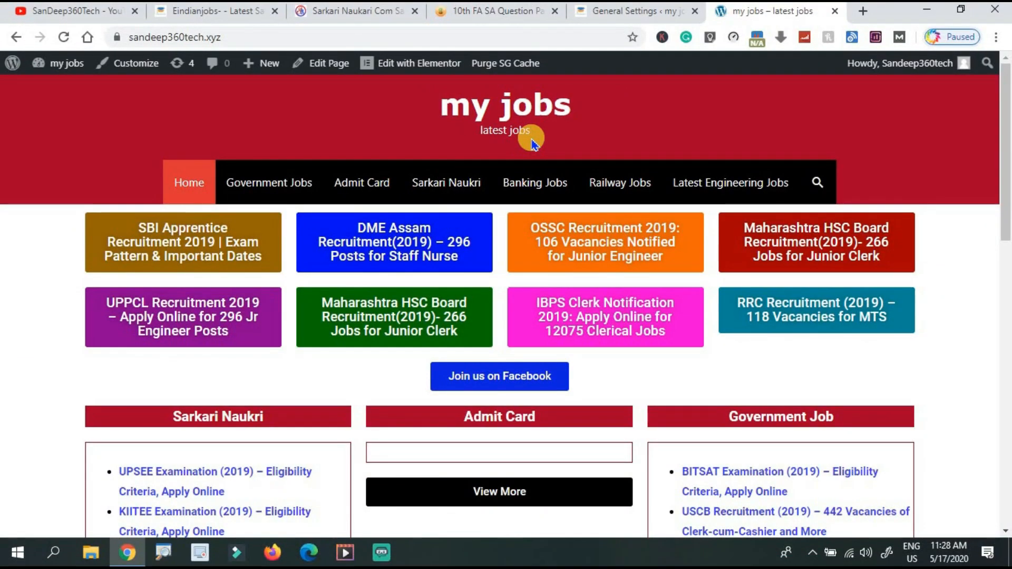
pyautogui.click(628, 13)
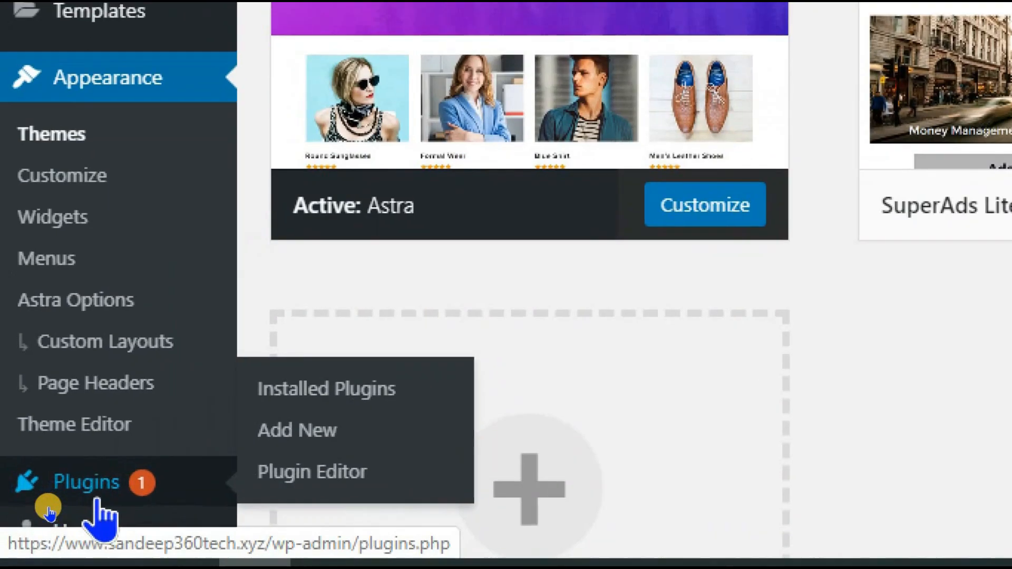
# Scroll through the Installed Plugins list, then return to the live my jobs home page.
pyautogui.click(149, 449)
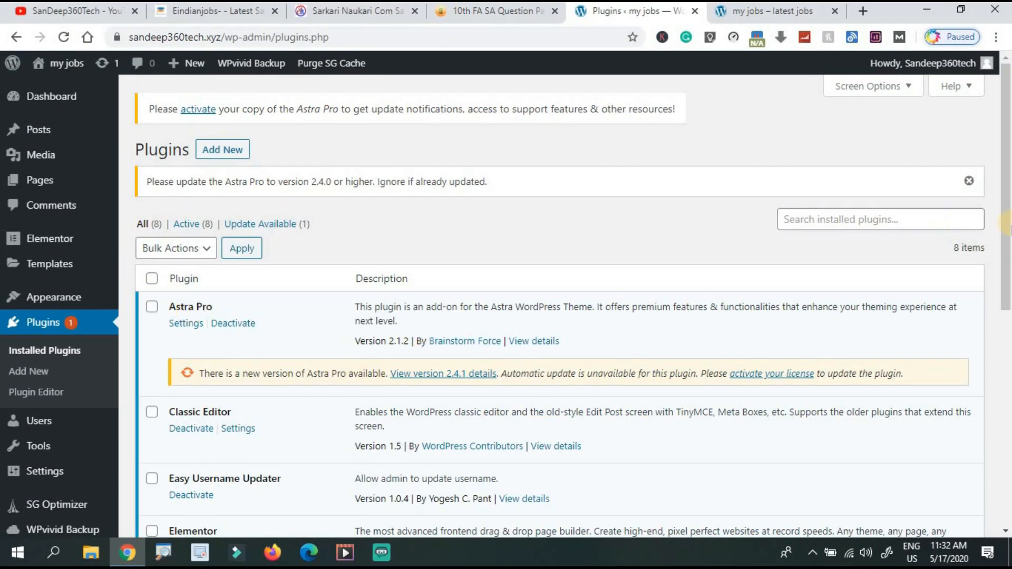
pyautogui.scroll(-4, 998, 249)
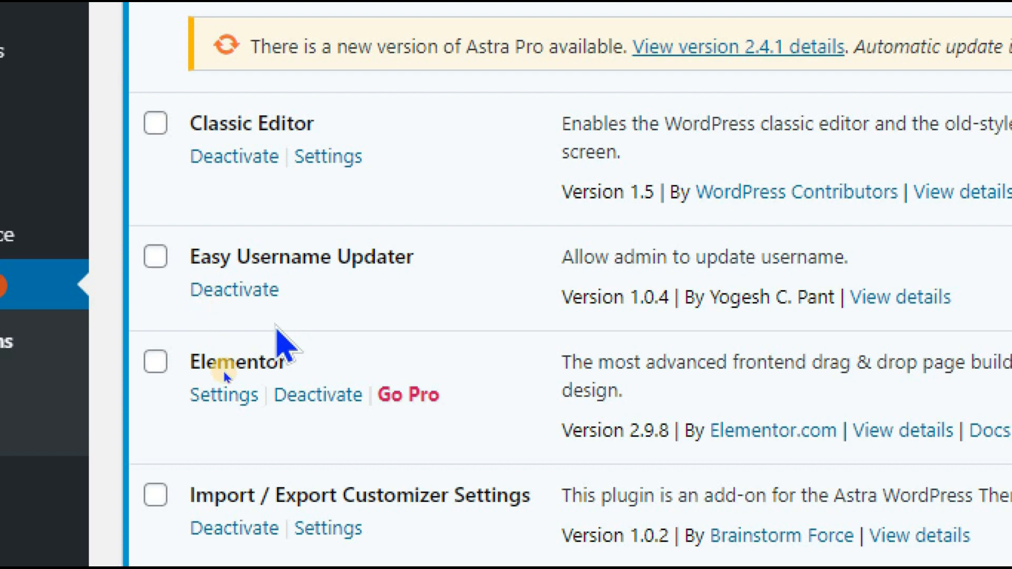
pyautogui.scroll(-2, 226, 369)
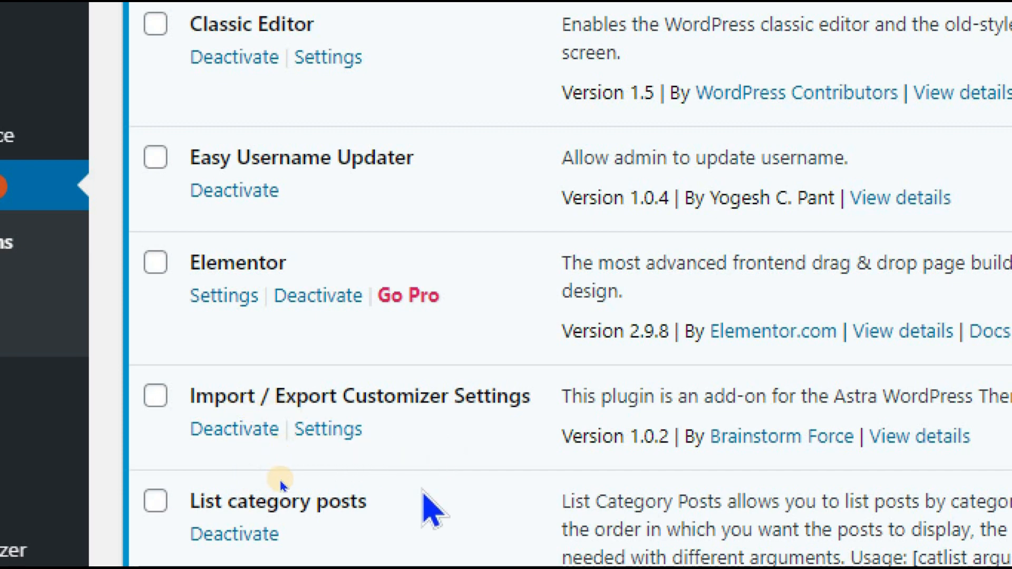
pyautogui.scroll(-2, 273, 489)
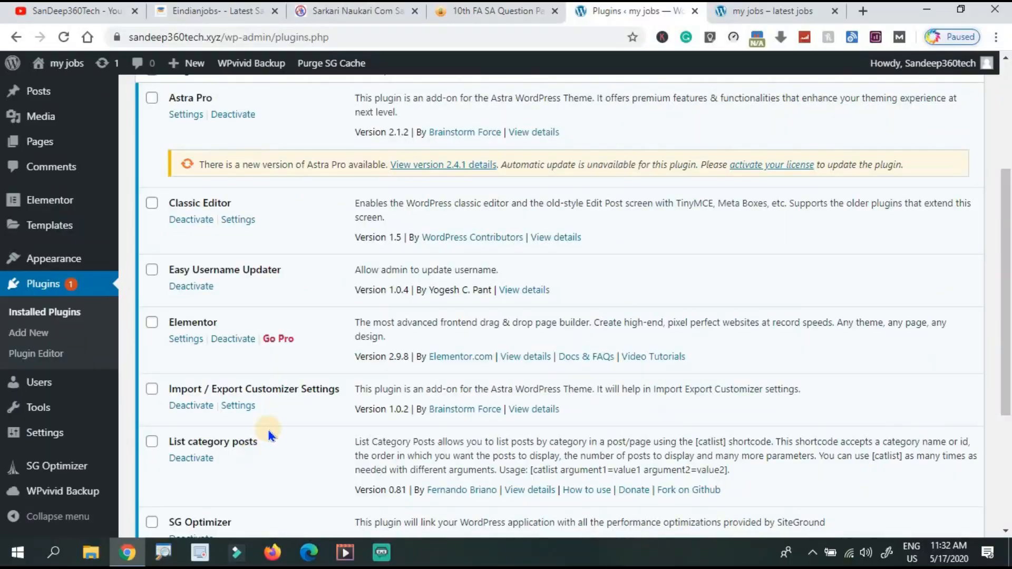
pyautogui.click(748, 11)
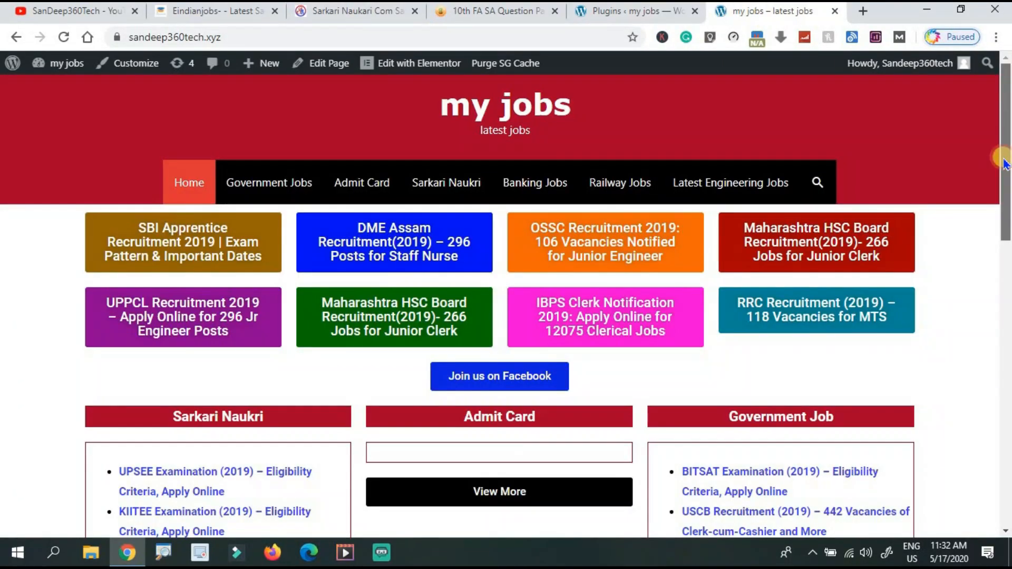
# Scroll the home page columns, recheck the plugins list, then go to the Dashboard.
pyautogui.scroll(-5, 1007, 224)
pyautogui.scroll(-2, 1007, 224)
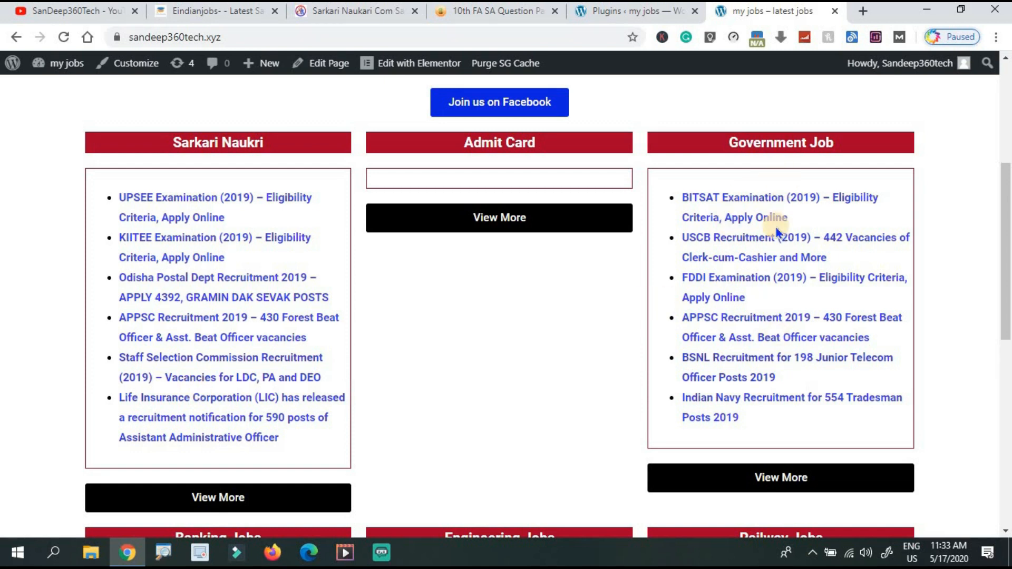
pyautogui.click(619, 12)
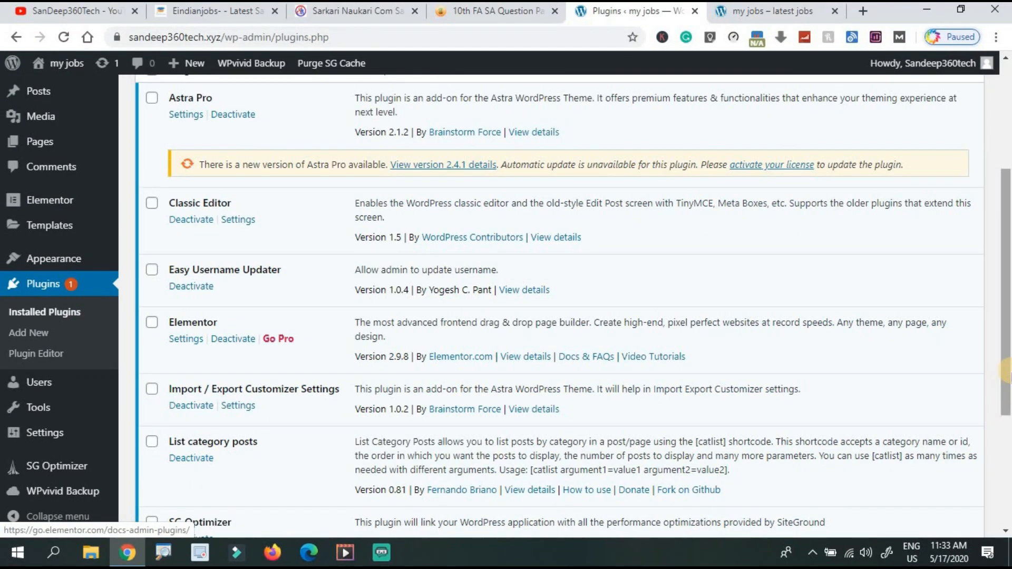
pyautogui.moveTo(1004, 394); pyautogui.dragTo(1000, 502)
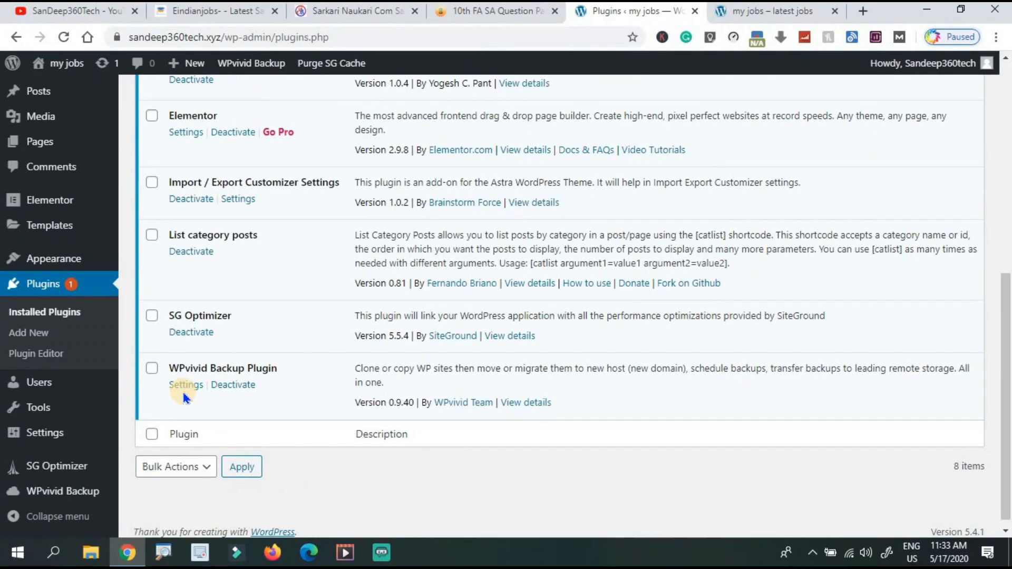
pyautogui.scroll(7, 714, 267)
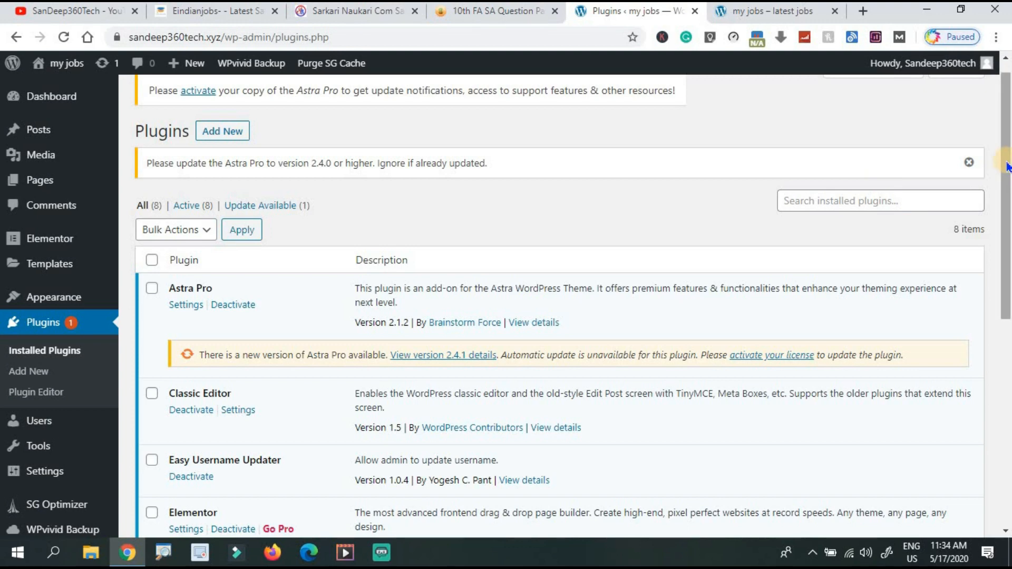
pyautogui.click(51, 97)
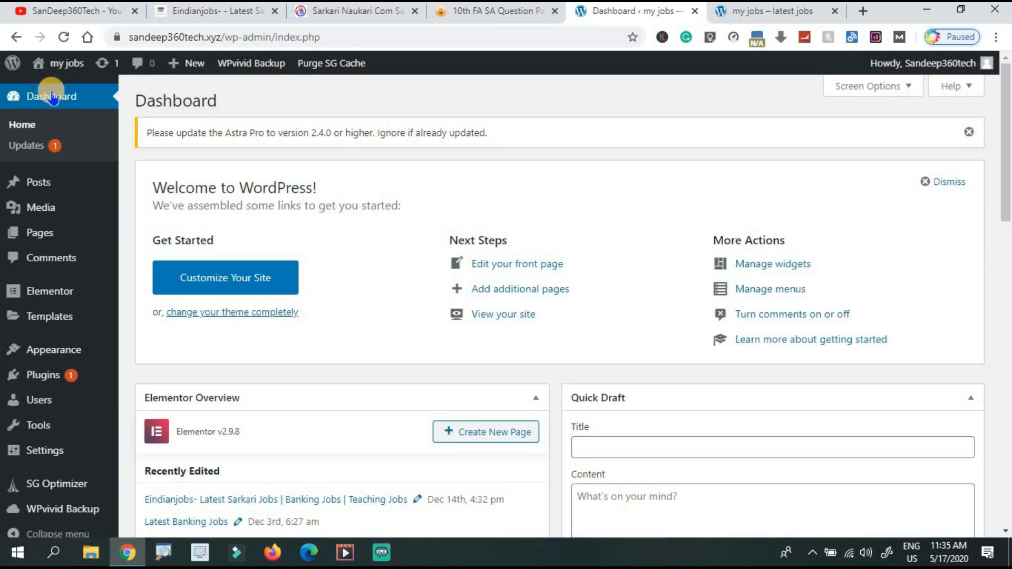
# Open the Latest Admit Cards page and retitle it 'Hall Ticket Download'.
pyautogui.click(809, 13)
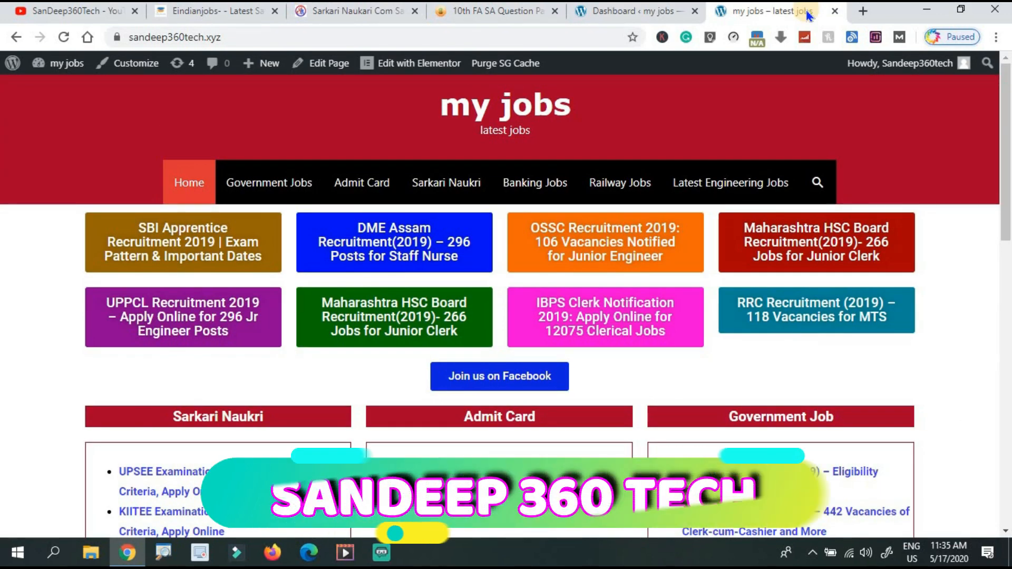
pyautogui.click(631, 15)
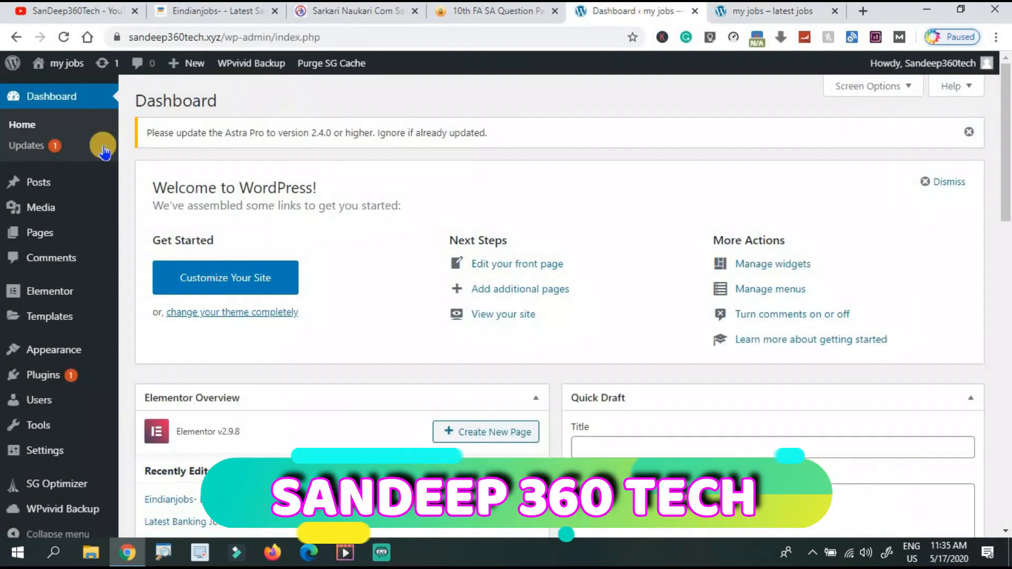
pyautogui.moveTo(38, 235)
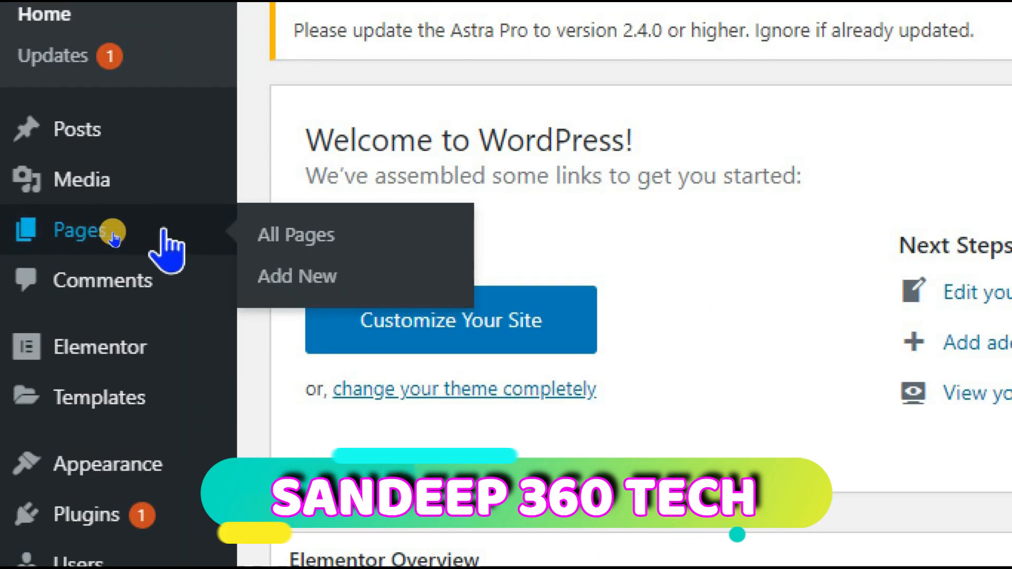
pyautogui.click(299, 241)
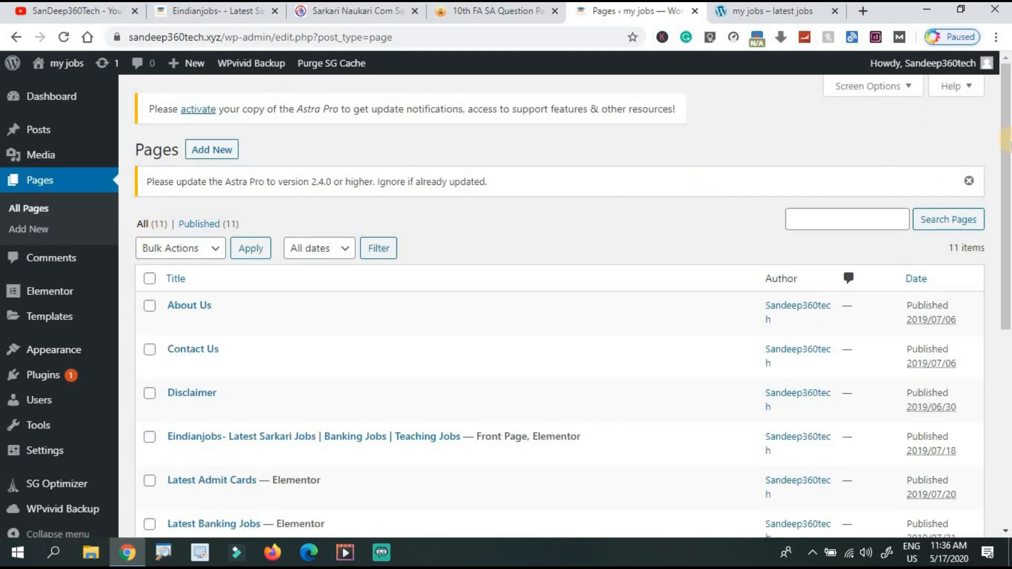
pyautogui.moveTo(1006, 139); pyautogui.dragTo(1006, 337)
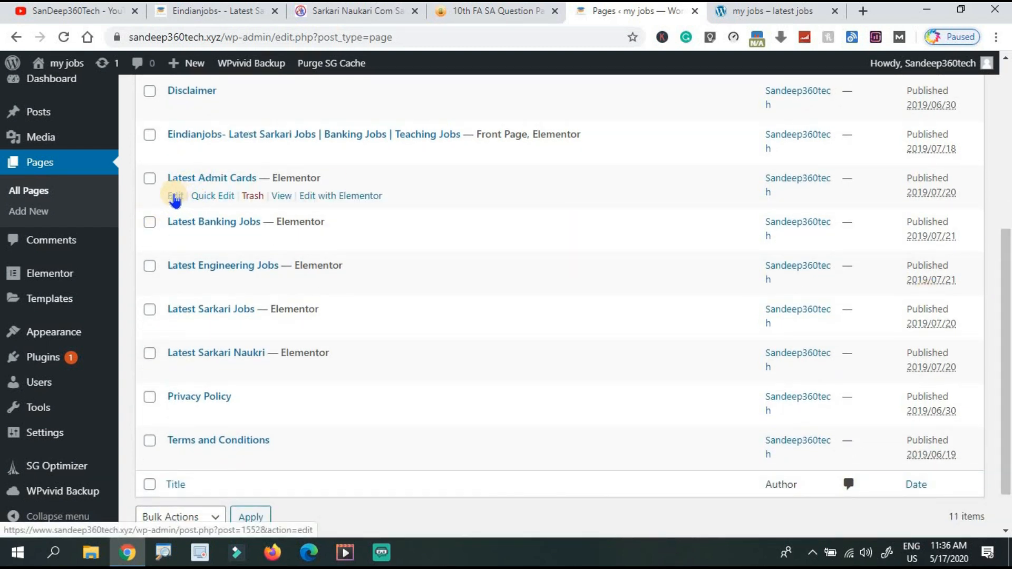
pyautogui.click(175, 197)
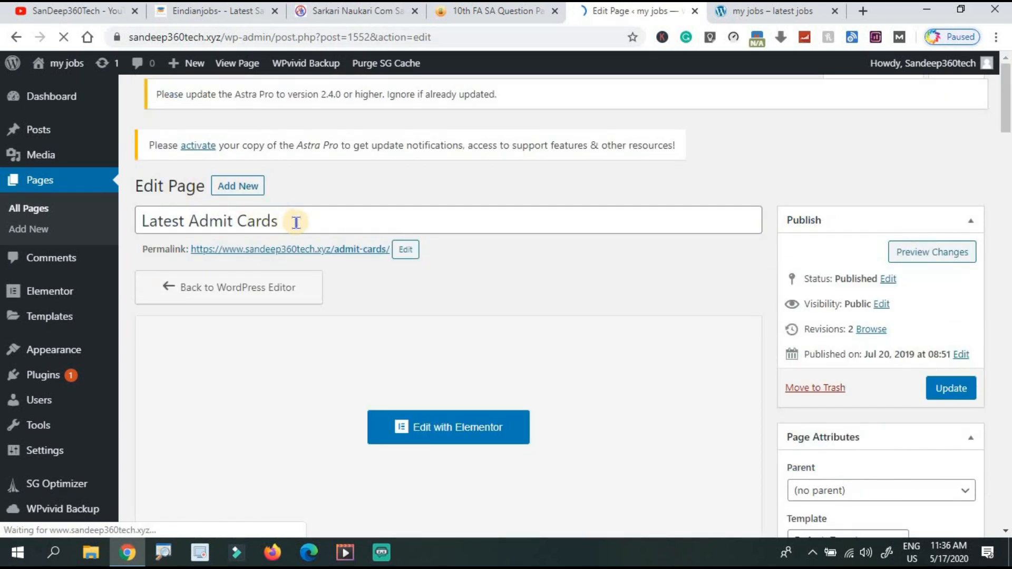
pyautogui.click(296, 222)
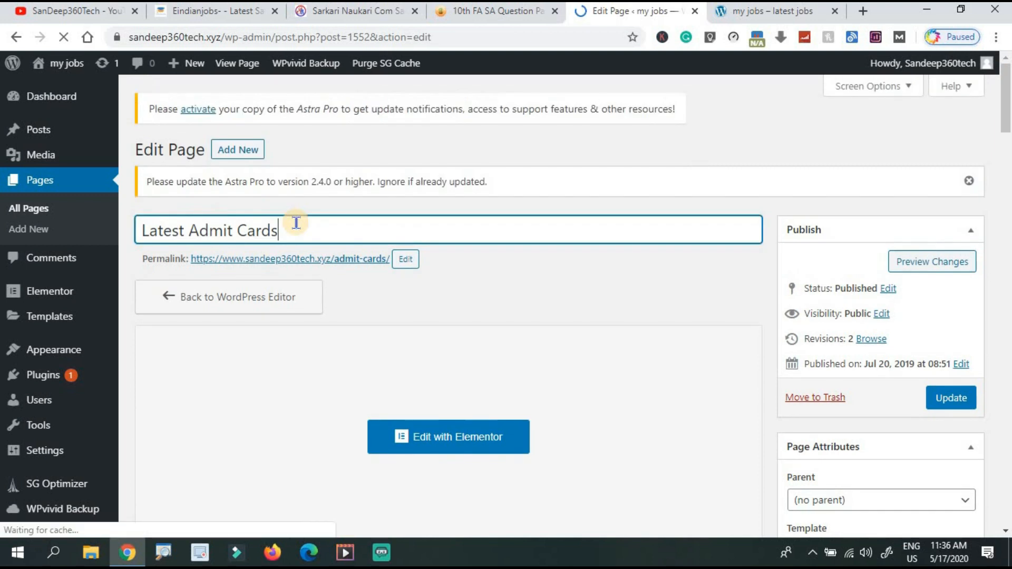
pyautogui.press('BackSpace')
pyautogui.press('BackSpace')
pyautogui.press('BackSpace')
pyautogui.press('BackSpace')
pyautogui.press('BackSpace')
pyautogui.press('BackSpace')
pyautogui.press('BackSpace')
pyautogui.press('BackSpace')
pyautogui.press('BackSpace')
pyautogui.press('BackSpace')
pyautogui.press('BackSpace')
pyautogui.press('BackSpace')
pyautogui.press('BackSpace')
pyautogui.press('BackSpace')
pyautogui.press('BackSpace')
pyautogui.press('BackSpace')
pyautogui.press('BackSpace')
pyautogui.press('BackSpace')
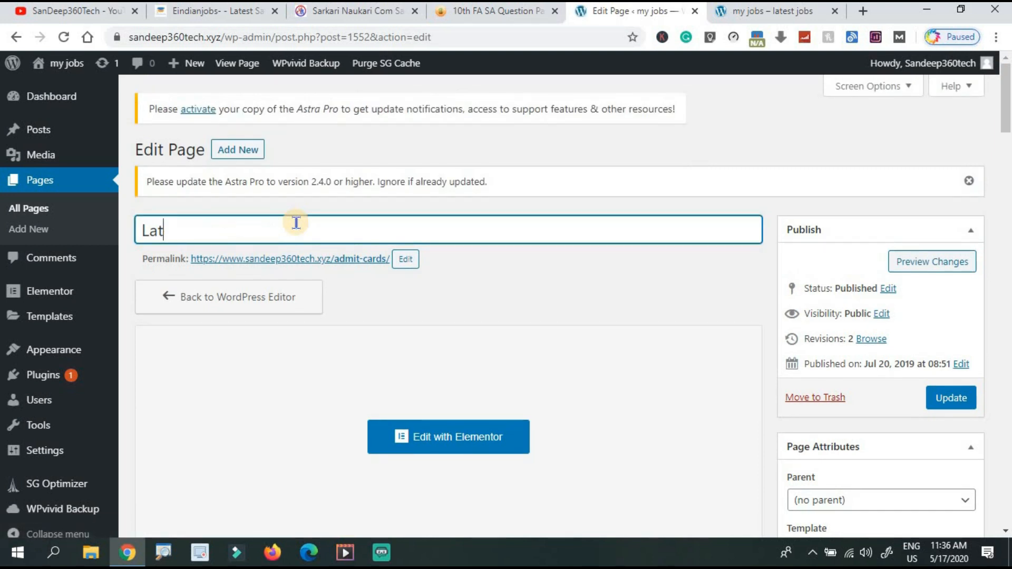
pyautogui.write('Hall Ticket Download')
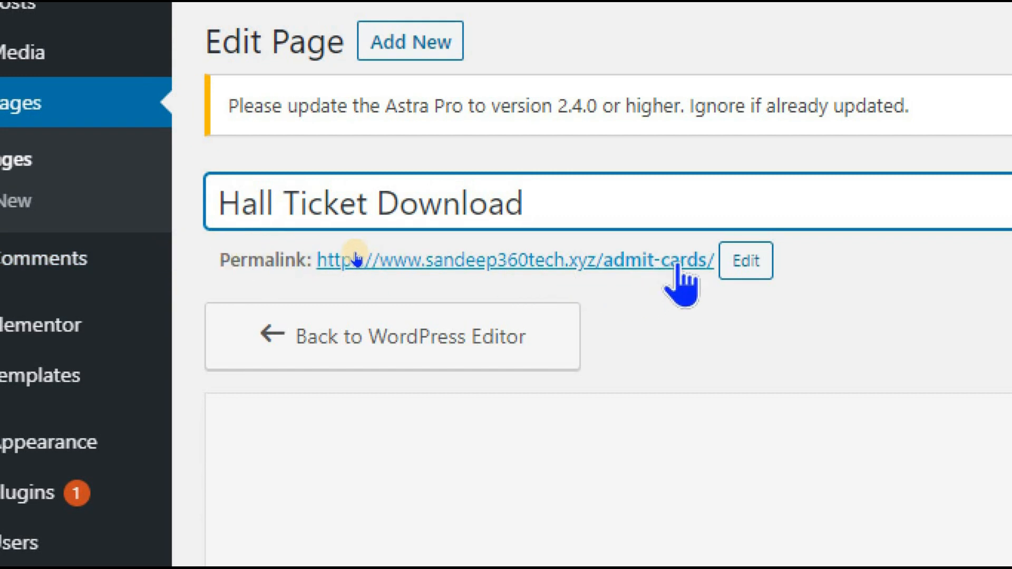
# Change the permalink slug from admit-cards to hall-ticket-download and update the page.
pyautogui.click(742, 266)
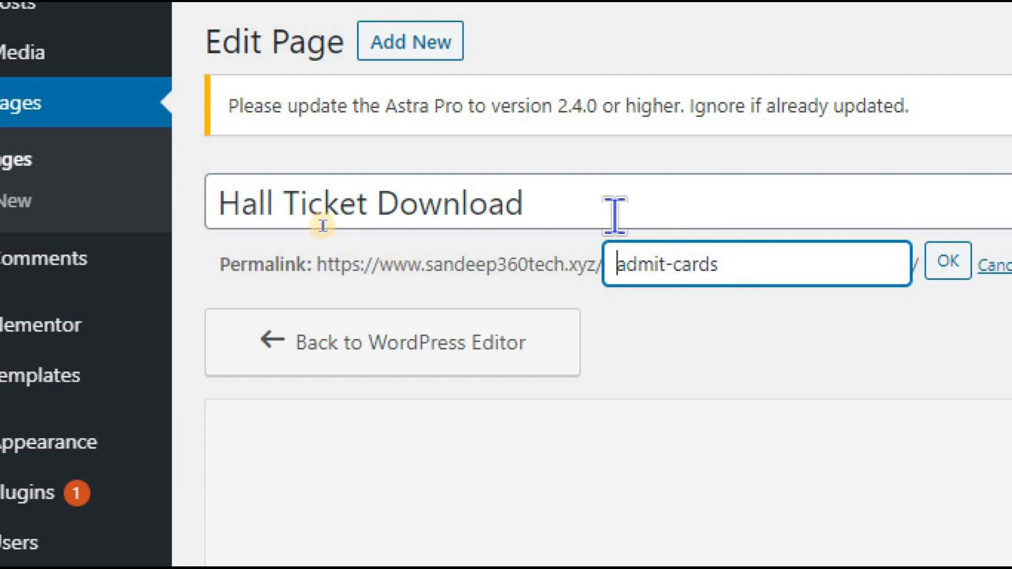
pyautogui.hotkey('ctrl', 'a')
pyautogui.hotkey('ctrl', 'c')
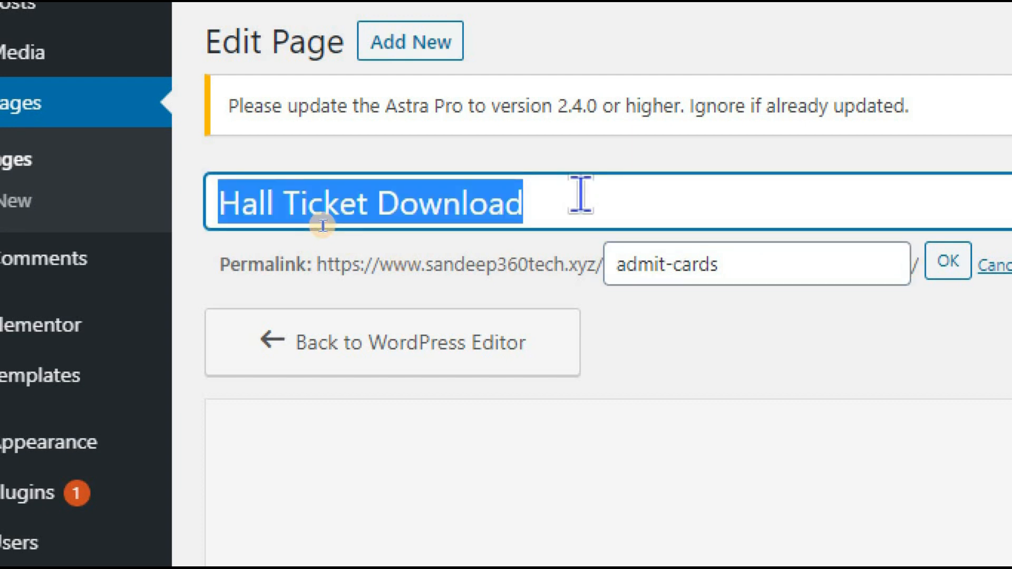
pyautogui.click(770, 260)
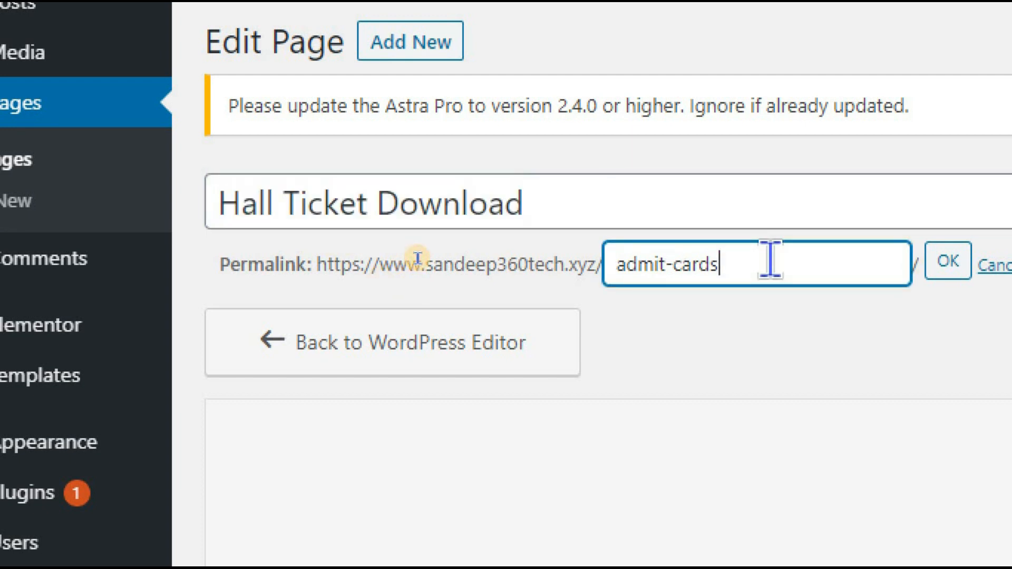
pyautogui.hotkey('ctrl', 'a')
pyautogui.hotkey('ctrl', 'v')
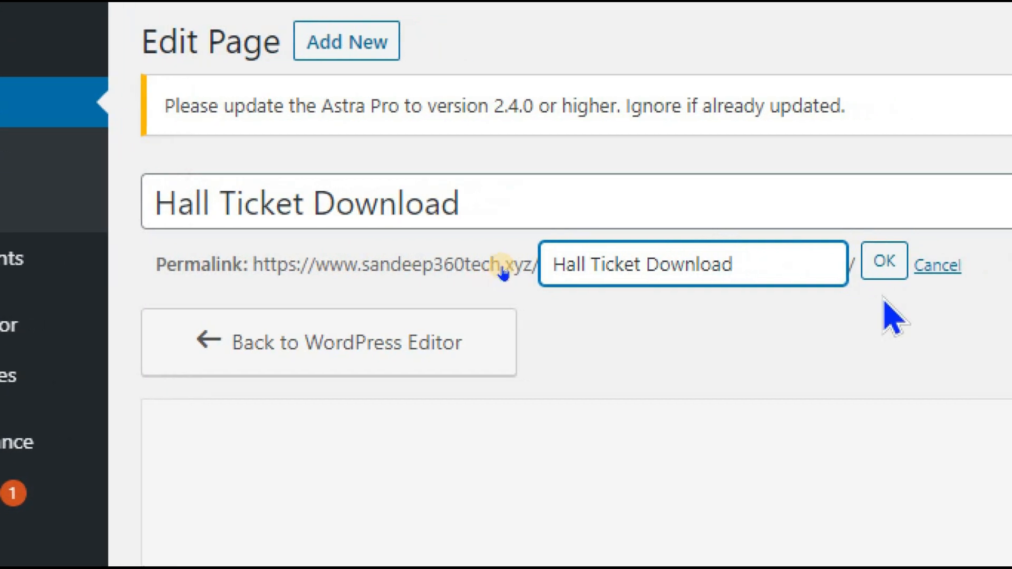
pyautogui.click(882, 263)
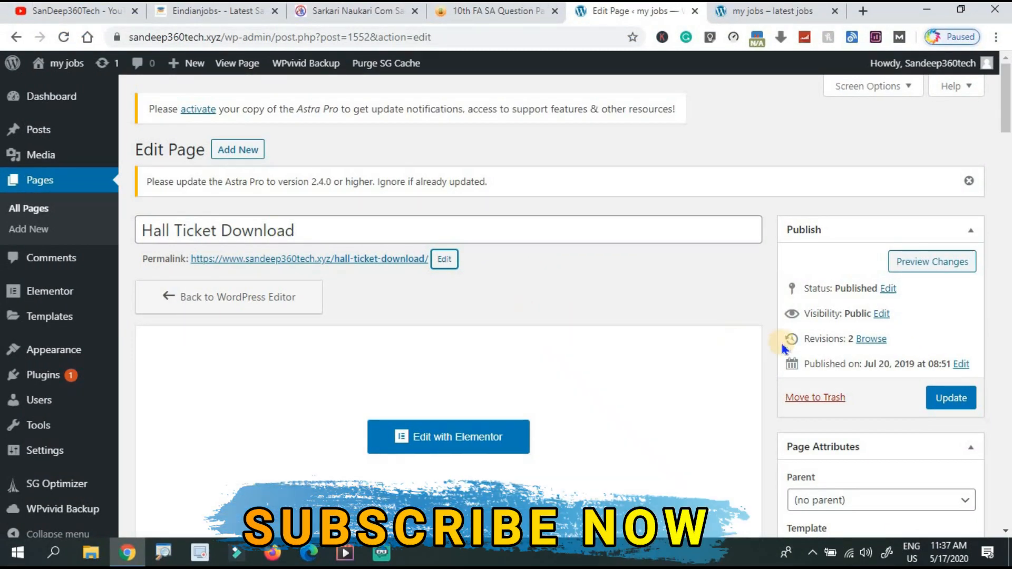
pyautogui.click(955, 405)
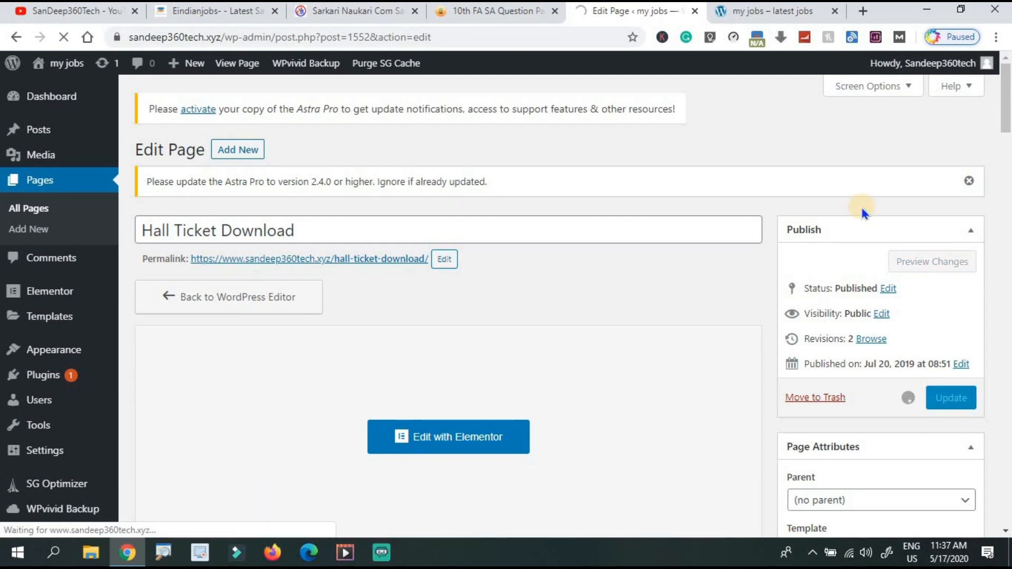
# Open the Eindianjobs front page in Elementor from the Pages list.
pyautogui.click(769, 16)
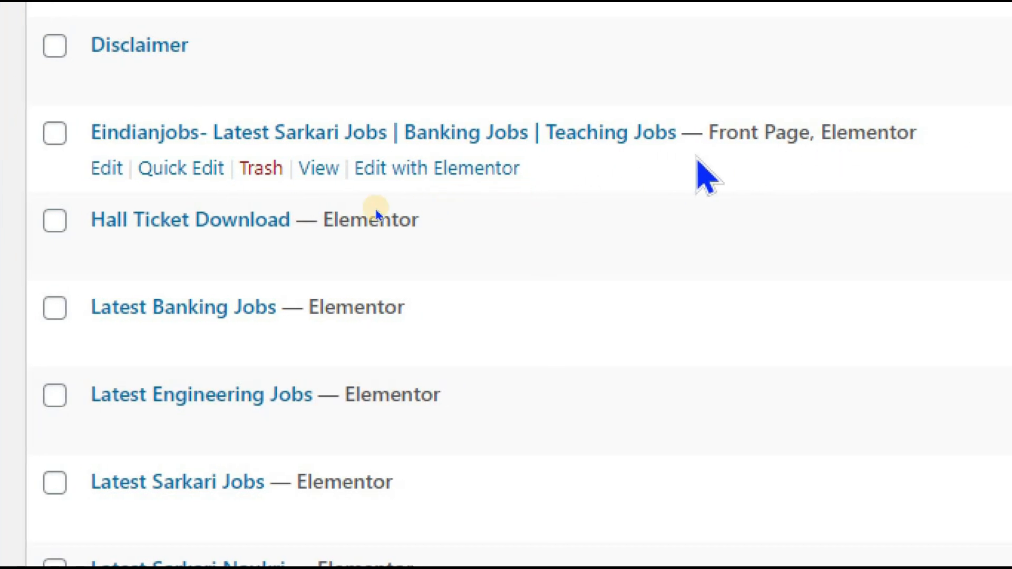
pyautogui.click(423, 169)
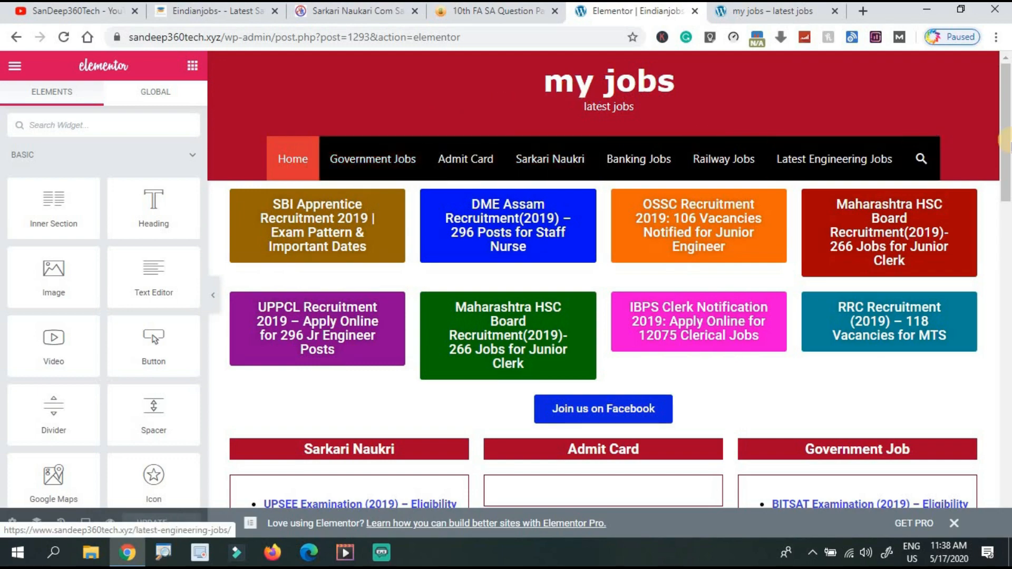
# Select the front-page job tile buttons in turn, ending on the SBI Apprentice button.
pyautogui.moveTo(1007, 131); pyautogui.dragTo(991, 87)
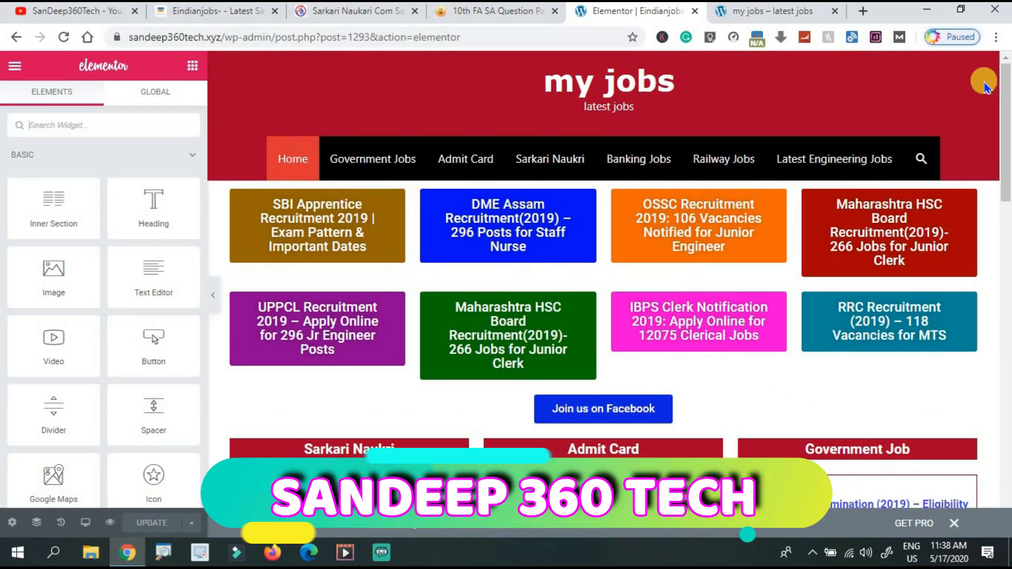
pyautogui.click(300, 234)
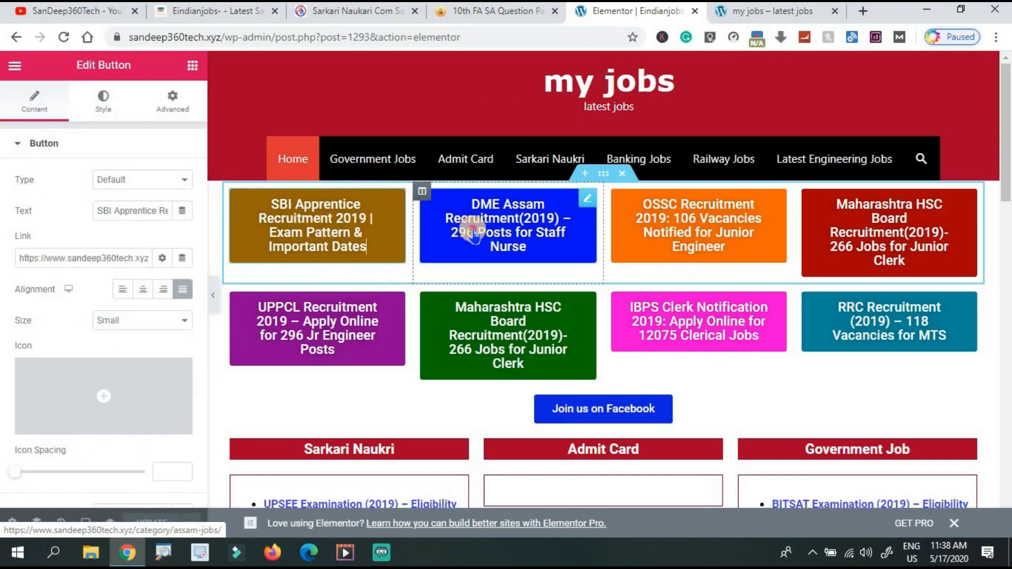
pyautogui.click(498, 206)
pyautogui.click(669, 243)
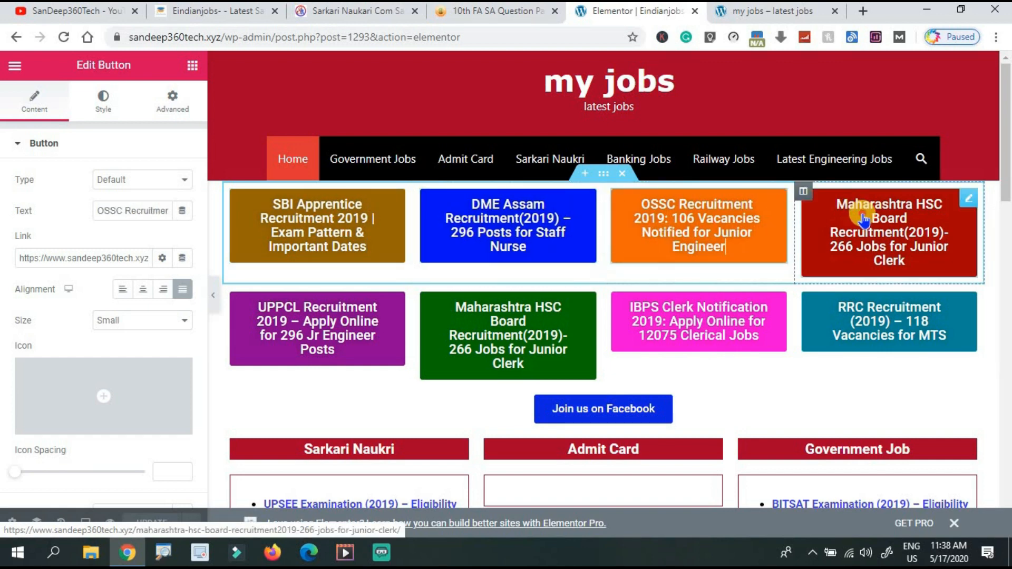
pyautogui.click(861, 219)
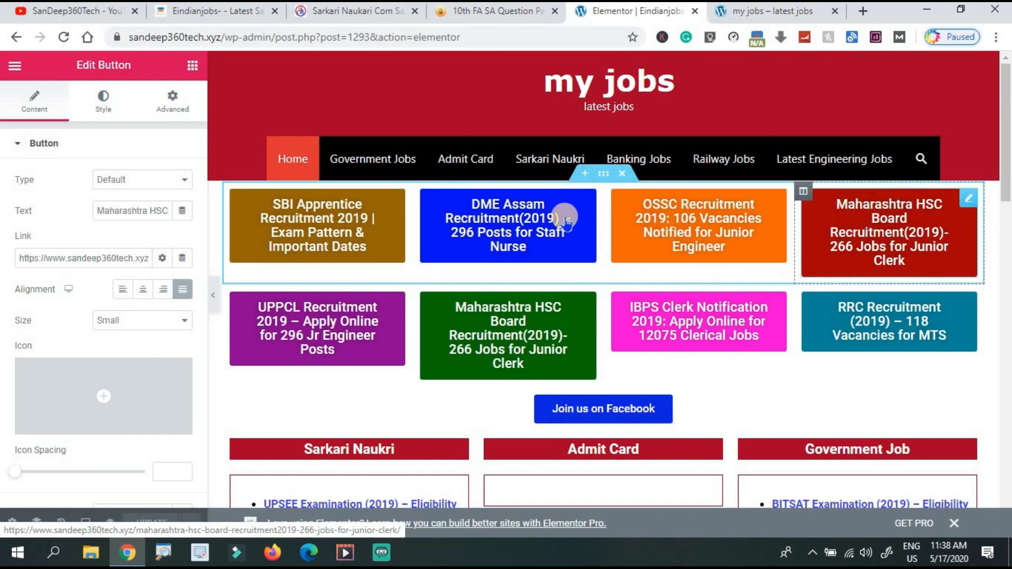
pyautogui.click(356, 230)
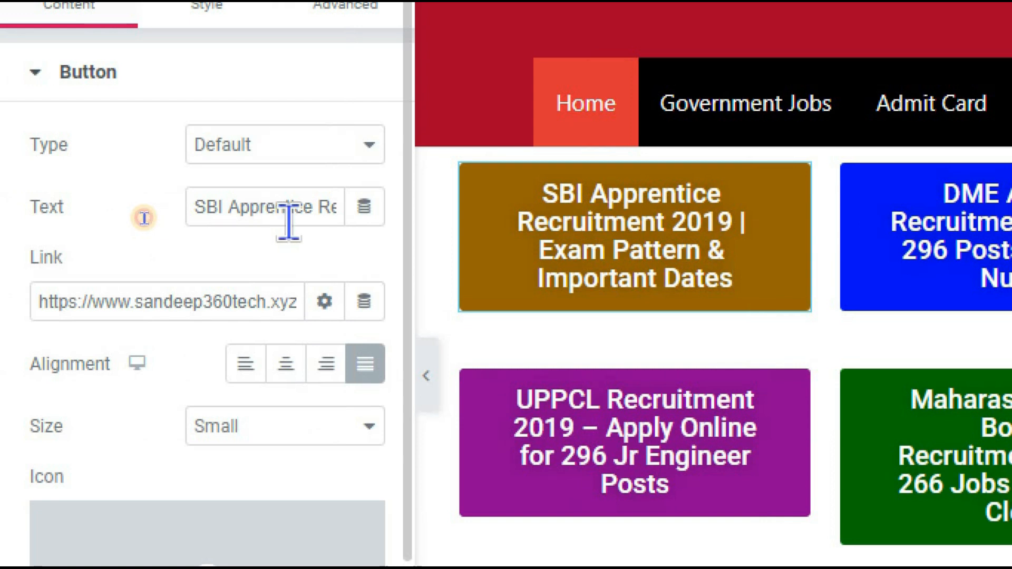
# Relabel the first button 'SBI Study Book' and select its link URL.
pyautogui.click(287, 210)
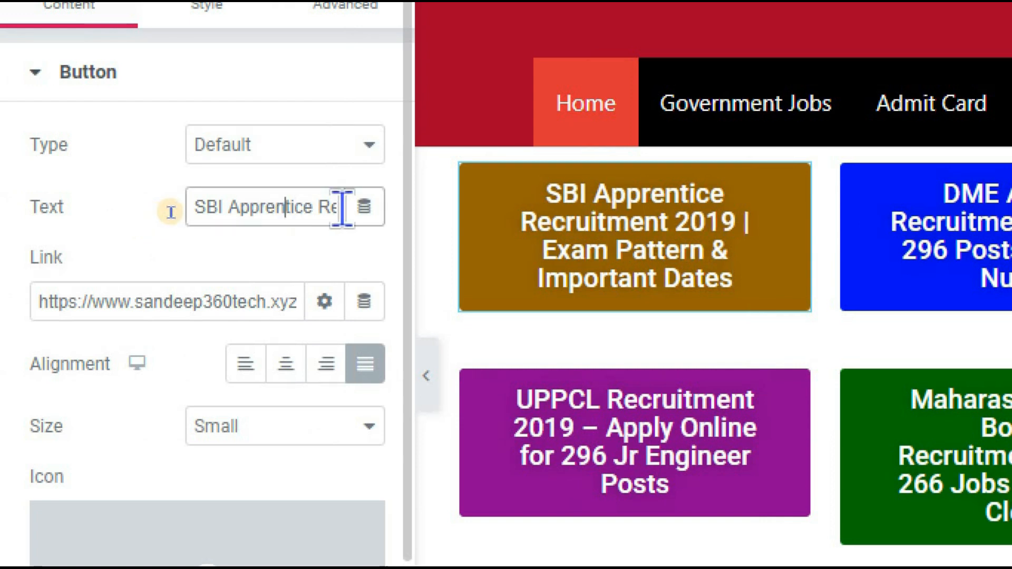
pyautogui.hotkey('ctrl', 'a')
pyautogui.write('SBI Study Book')
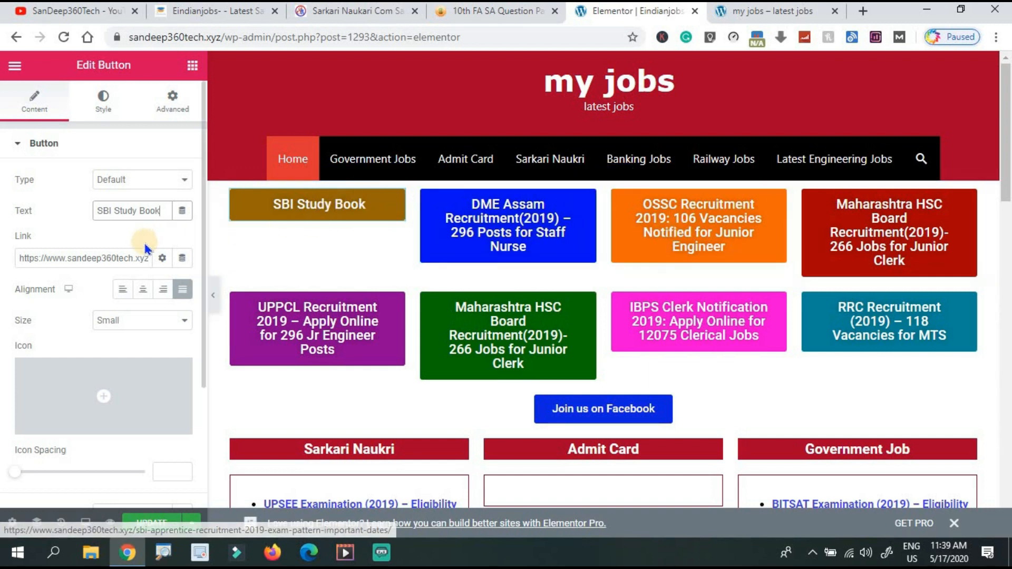
pyautogui.click(135, 258)
pyautogui.tripleClick(136, 258)
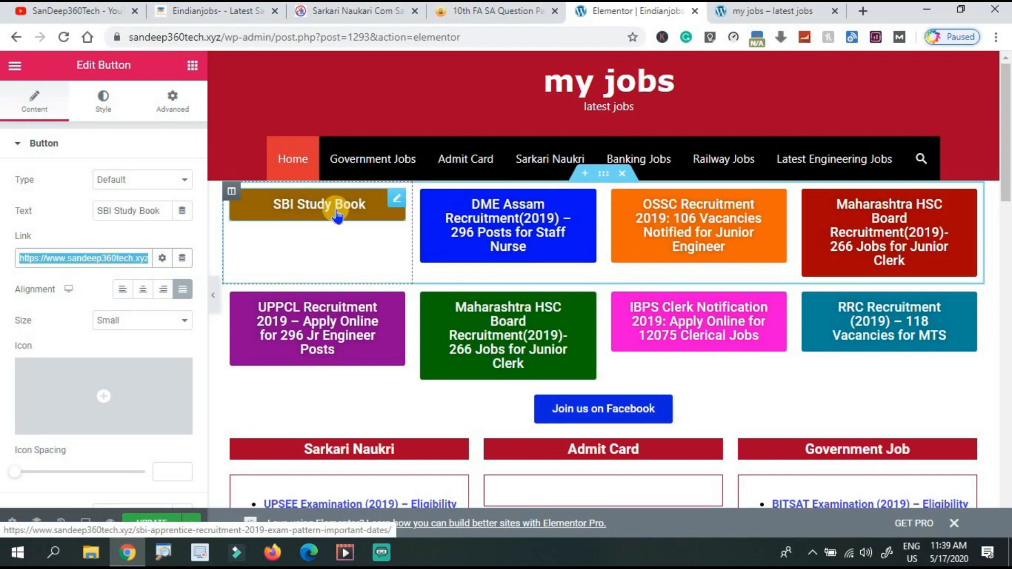
# Select the DME Assam, OSSC Recruitment and Maharashtra HSC buttons in turn.
pyautogui.click(527, 226)
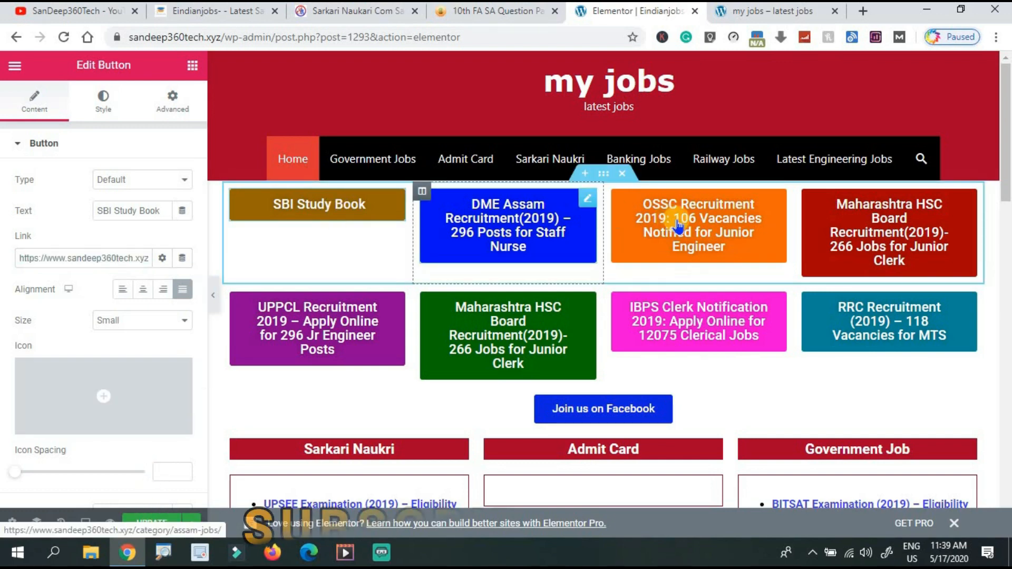
pyautogui.click(678, 225)
pyautogui.click(894, 221)
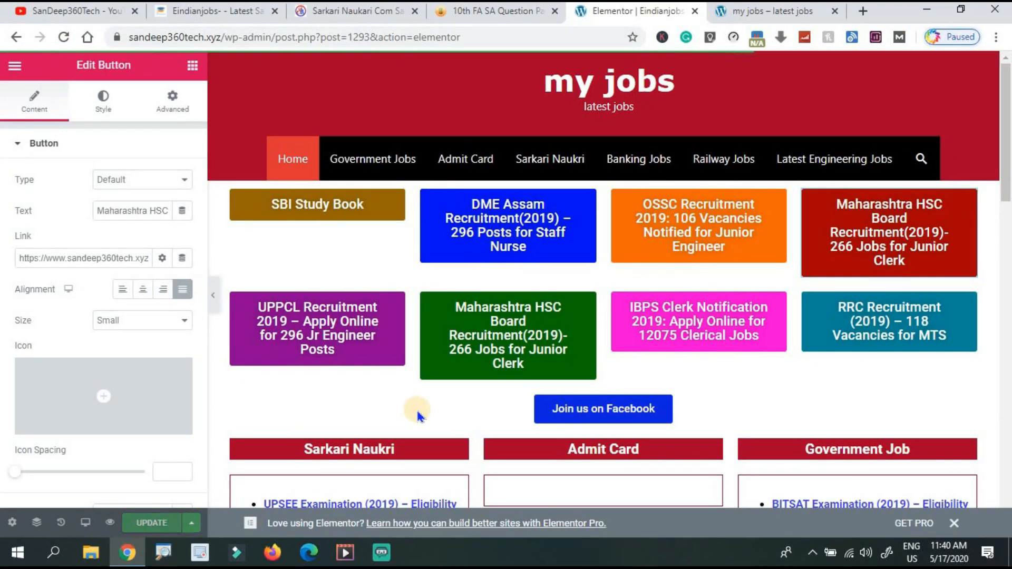
pyautogui.click(759, 11)
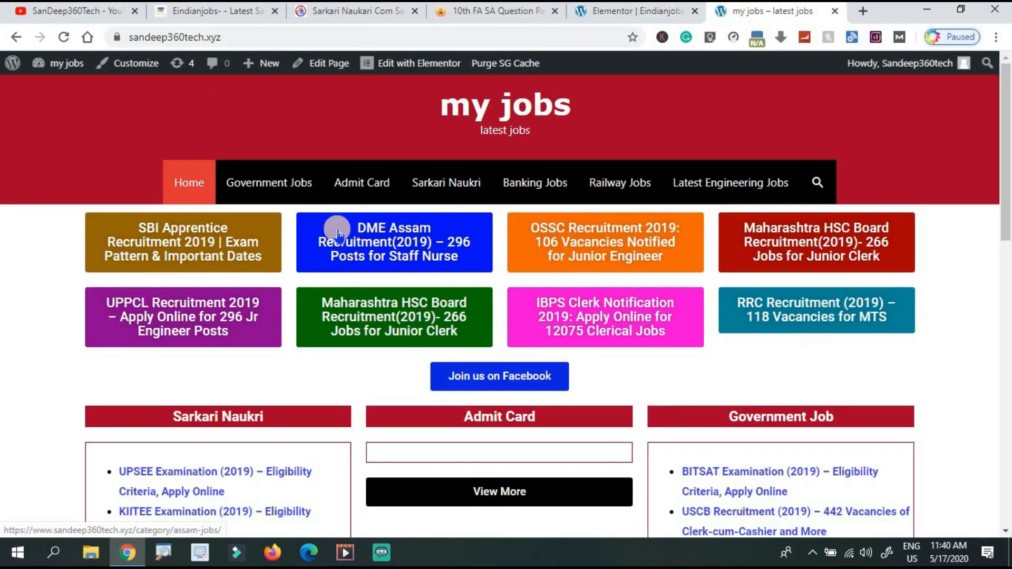
pyautogui.click(63, 37)
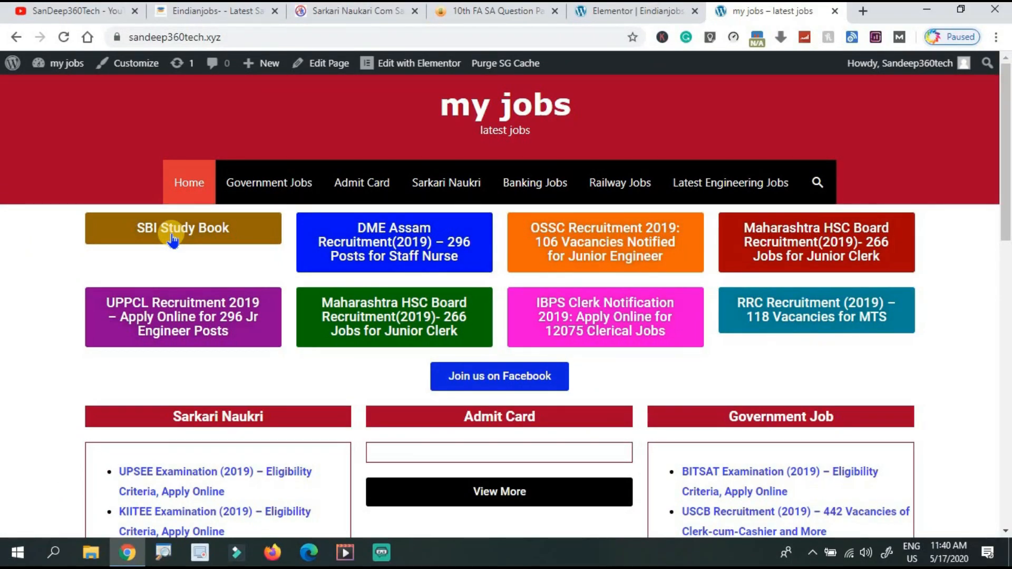
pyautogui.hotkey('ctrl', 'shift', 'Tab')
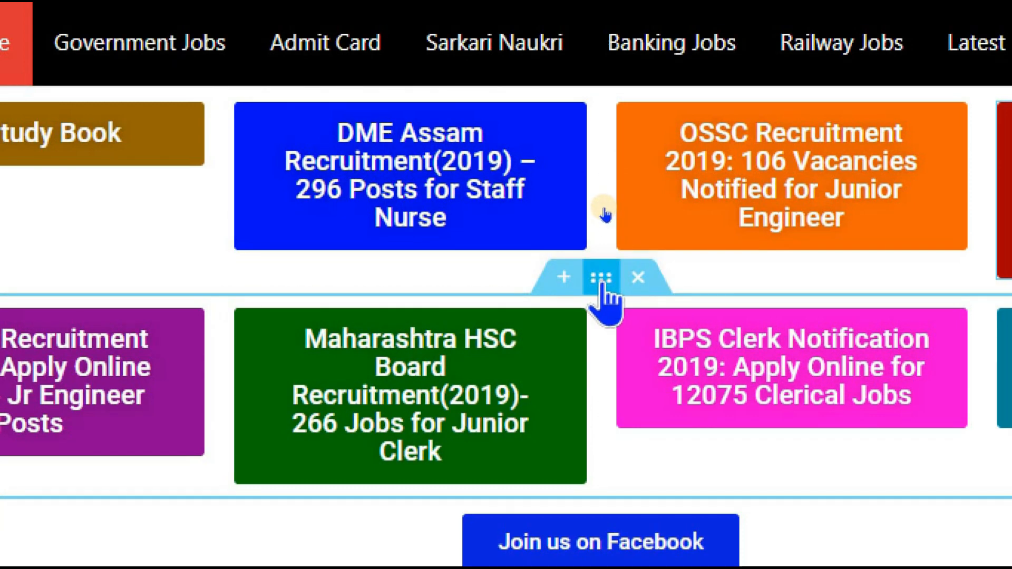
# Duplicate the UPPCL row of job buttons and select the copied UPPCL button.
pyautogui.rightClick(603, 282)
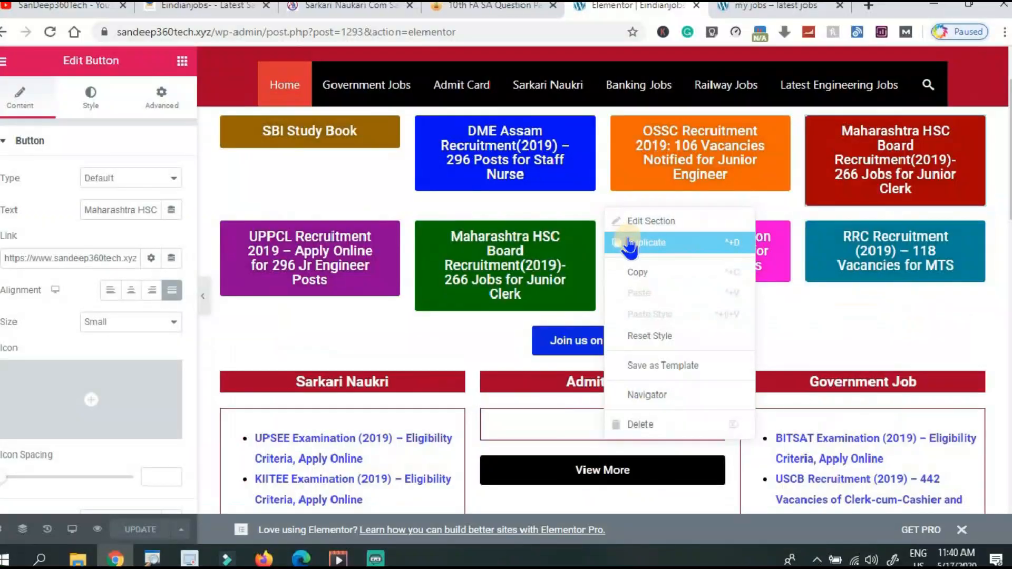
pyautogui.click(654, 351)
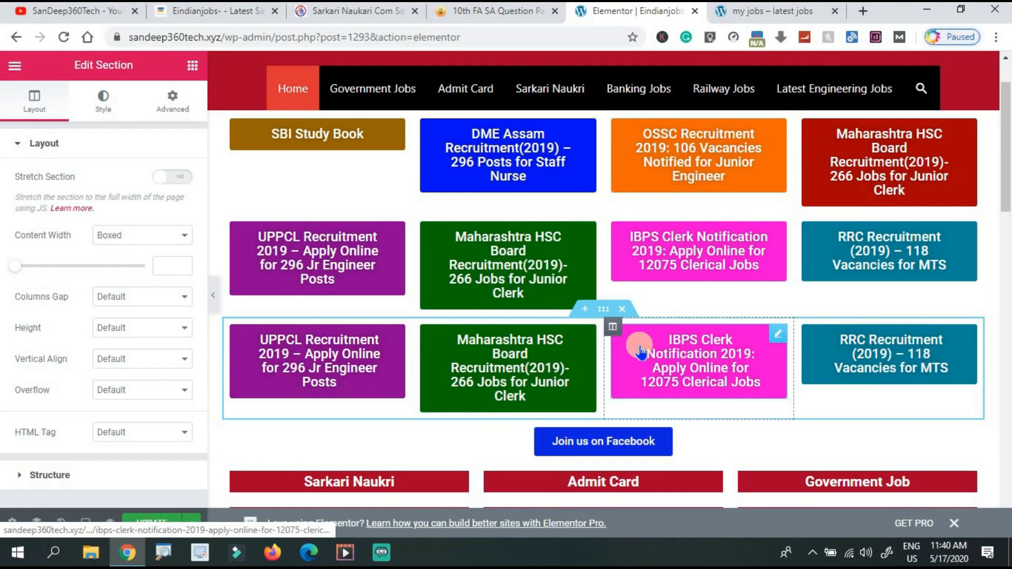
pyautogui.click(383, 369)
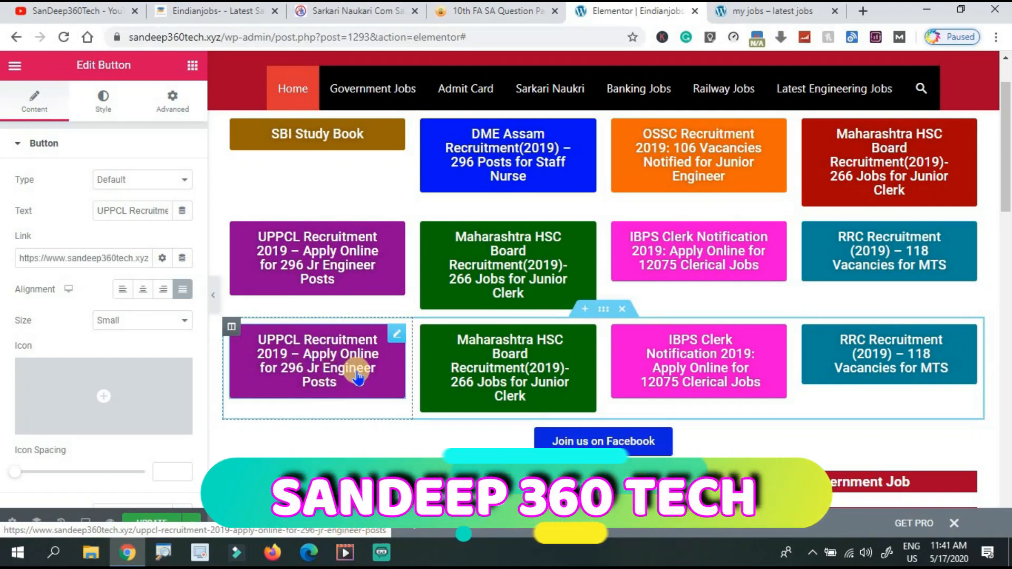
pyautogui.click(452, 364)
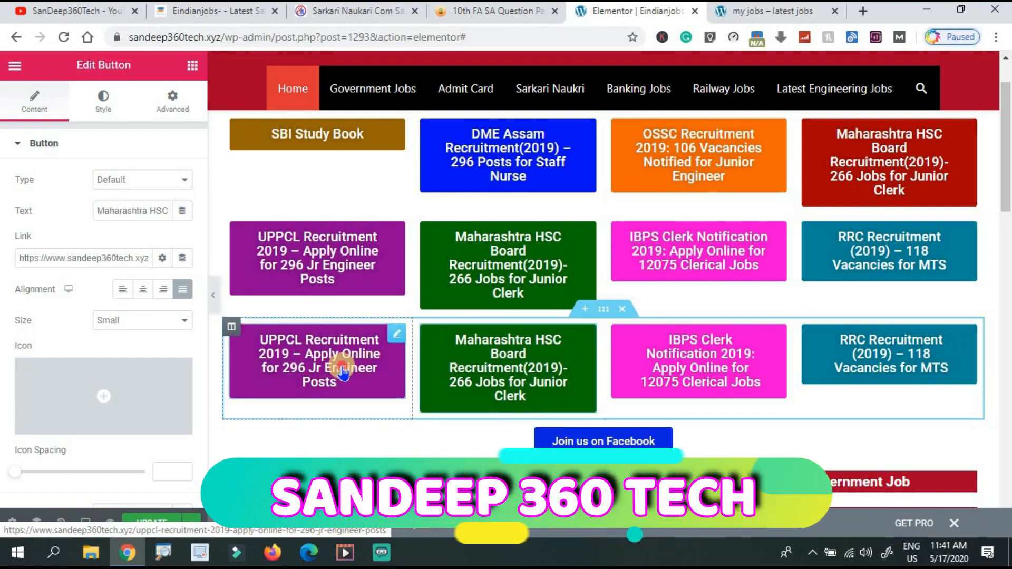
pyautogui.click(291, 377)
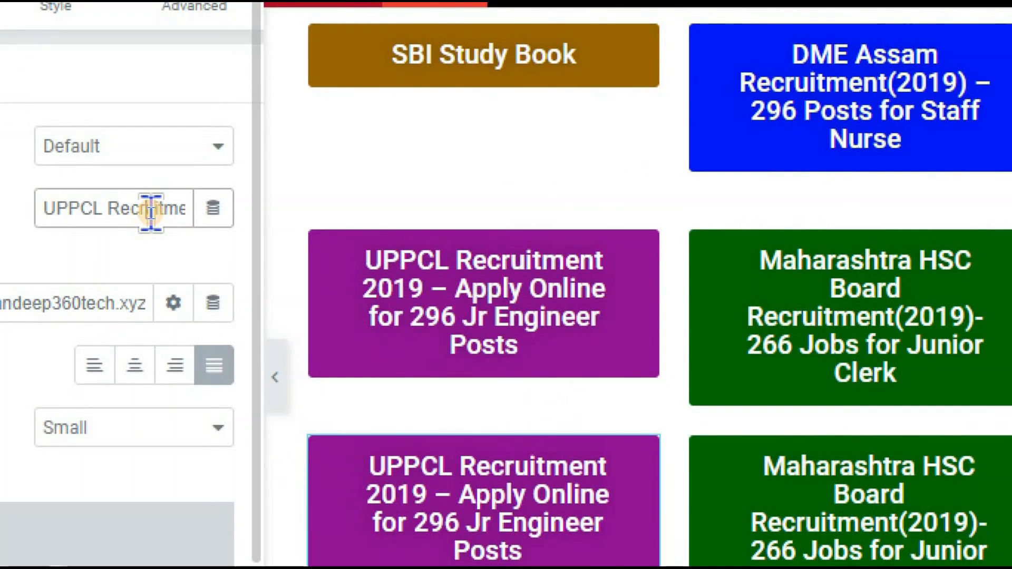
# Replace the copied button's label with 'Npcl jobs'.
pyautogui.press('Delete')
pyautogui.press('Delete')
pyautogui.press('Delete')
pyautogui.press('Delete')
pyautogui.press('Delete')
pyautogui.press('Delete')
pyautogui.press('Delete')
pyautogui.press('Delete')
pyautogui.press('Delete')
pyautogui.press('Delete')
pyautogui.press('Delete')
pyautogui.press('Delete')
pyautogui.press('Delete')
pyautogui.press('Delete')
pyautogui.press('Delete')
pyautogui.press('Delete')
pyautogui.press('Delete')
pyautogui.press('Delete')
pyautogui.press('Delete')
pyautogui.press('Delete')
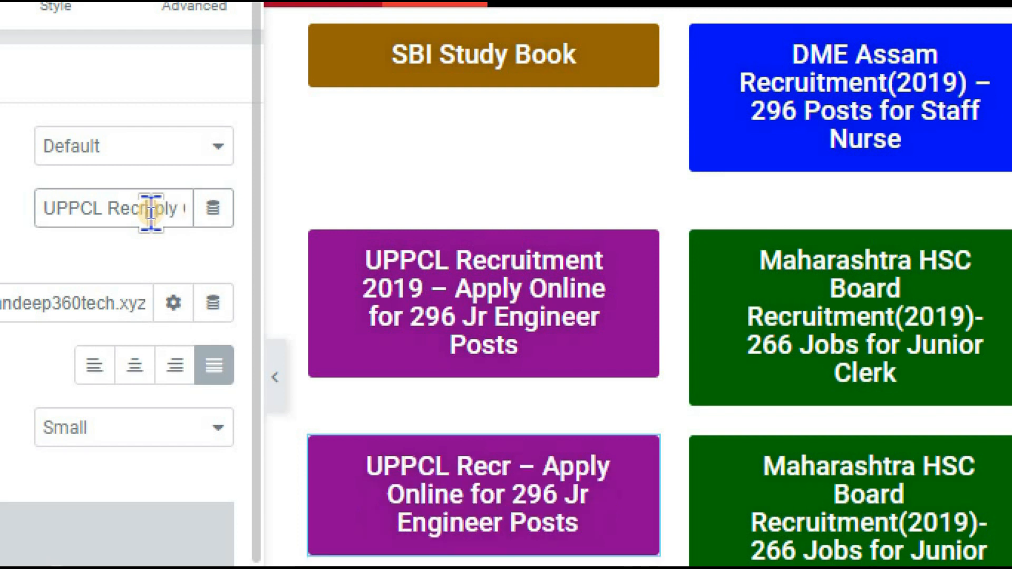
pyautogui.press('Delete')
pyautogui.press('Delete')
pyautogui.press('Delete')
pyautogui.press('Delete')
pyautogui.press('Delete')
pyautogui.press('Delete')
pyautogui.press('Delete')
pyautogui.press('Delete')
pyautogui.press('Delete')
pyautogui.press('Delete')
pyautogui.press('Delete')
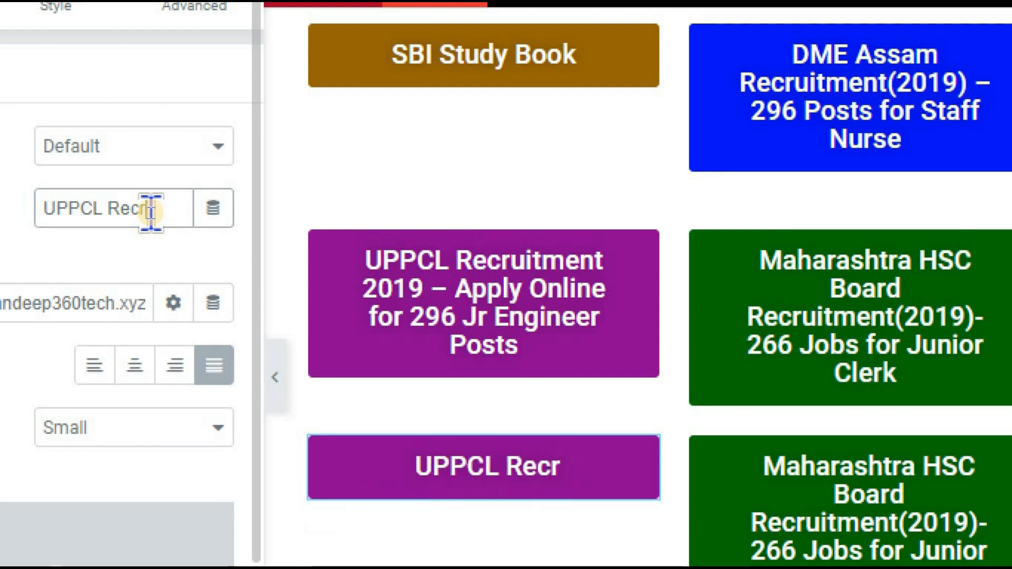
pyautogui.press('BackSpace')
pyautogui.press('BackSpace')
pyautogui.press('BackSpace')
pyautogui.press('BackSpace')
pyautogui.press('BackSpace')
pyautogui.press('BackSpace')
pyautogui.press('BackSpace')
pyautogui.press('BackSpace')
pyautogui.press('BackSpace')
pyautogui.press('BackSpace')
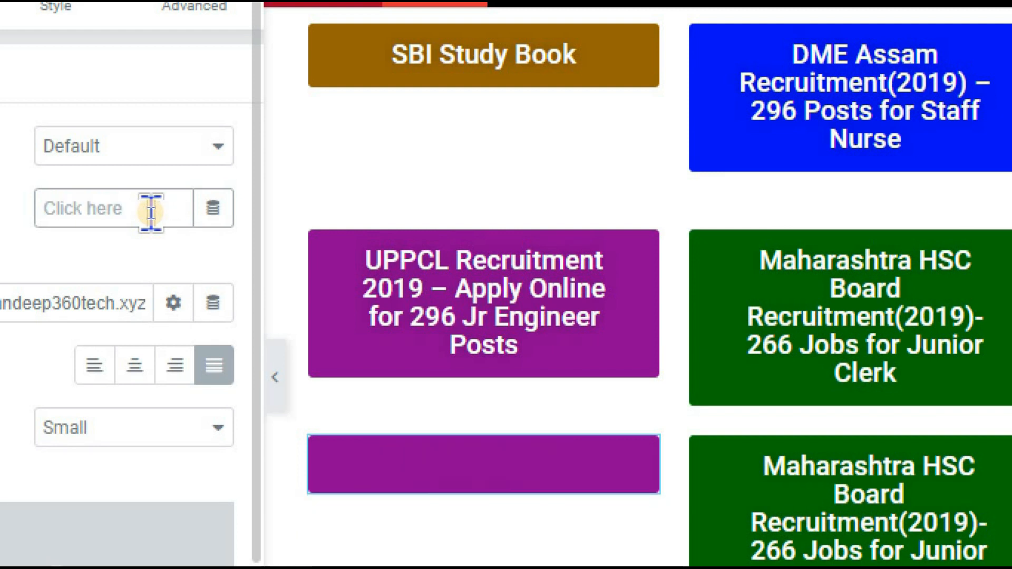
pyautogui.write('Npcl jobs')
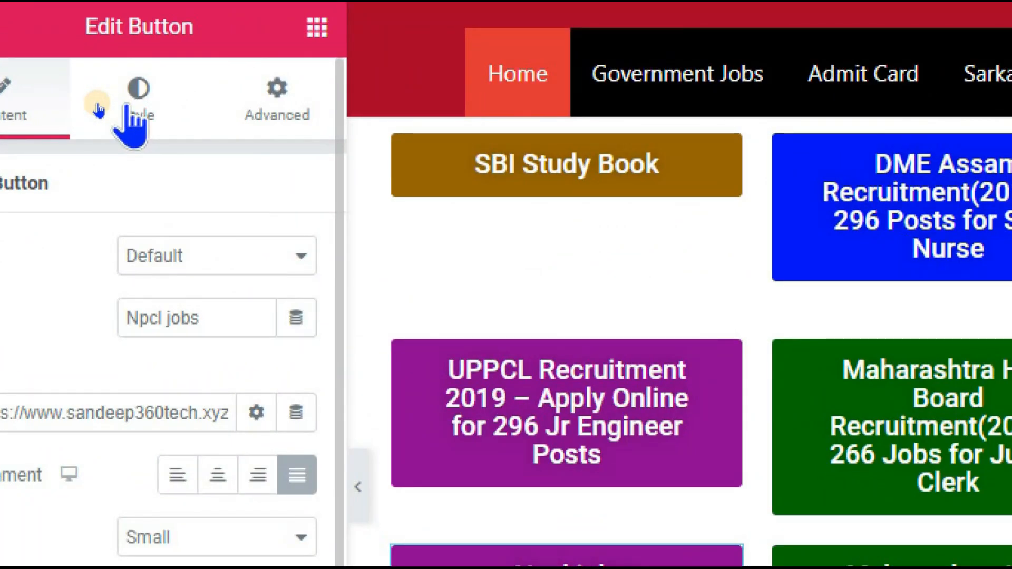
# Set the Npcl jobs button's background colour to dark blue #080096.
pyautogui.click(98, 106)
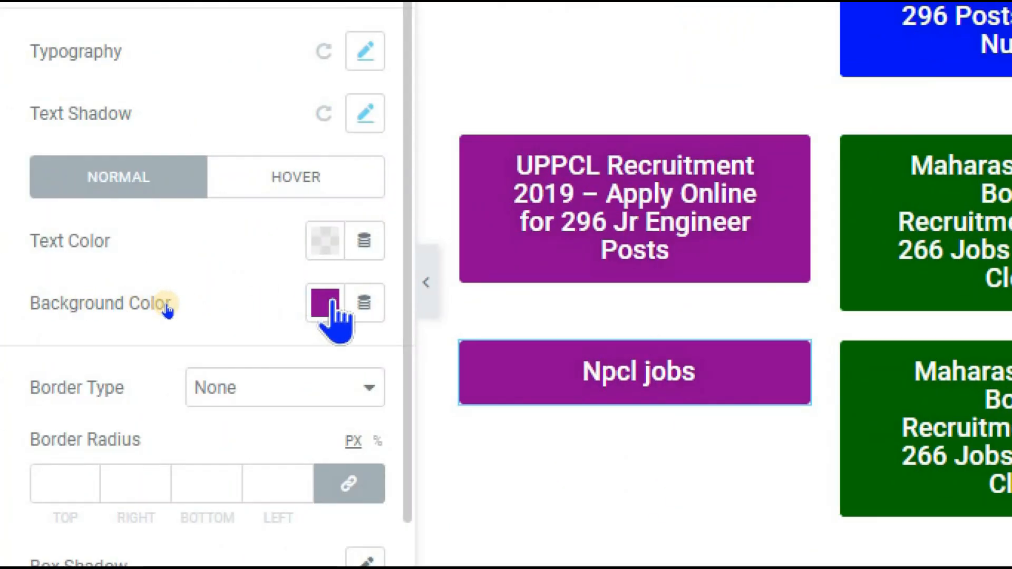
pyautogui.click(325, 304)
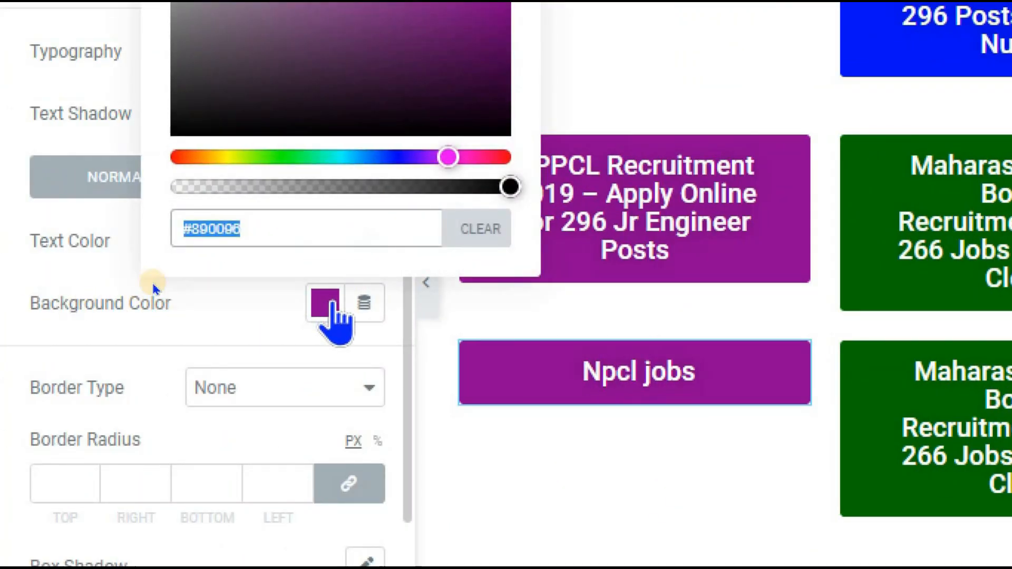
pyautogui.click(404, 158)
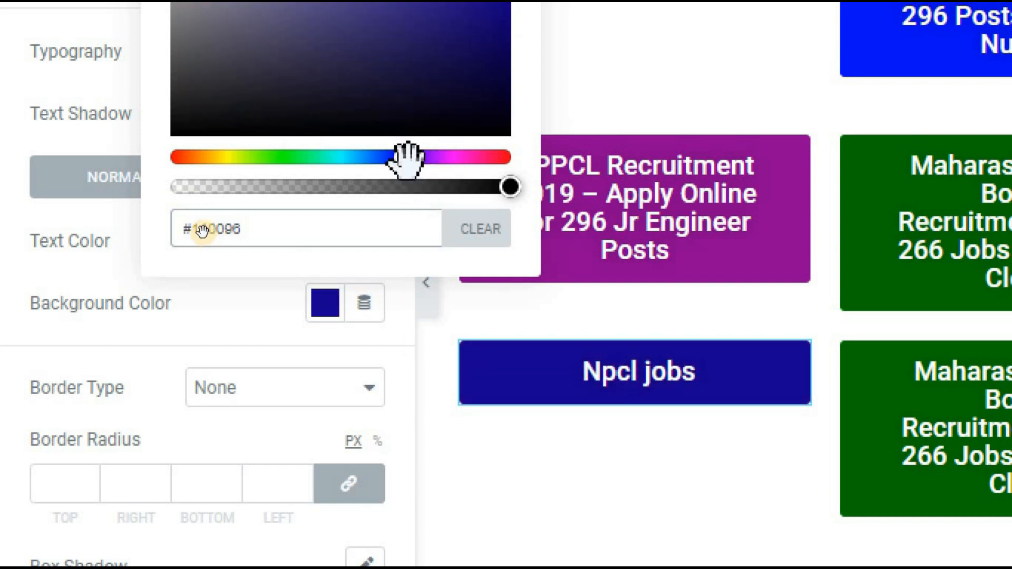
pyautogui.moveTo(403, 153); pyautogui.dragTo(398, 185)
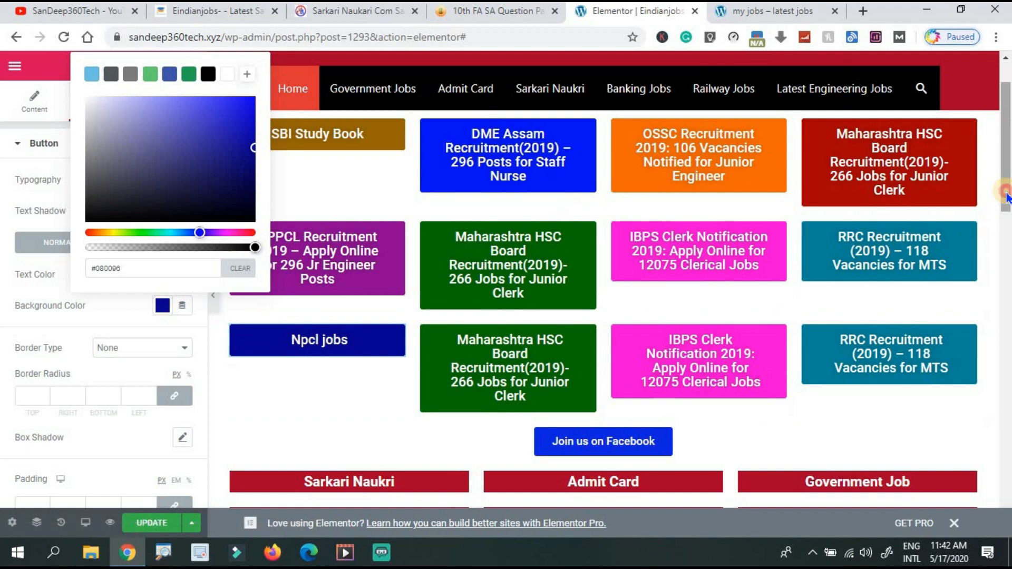
pyautogui.moveTo(1007, 197); pyautogui.dragTo(1007, 269)
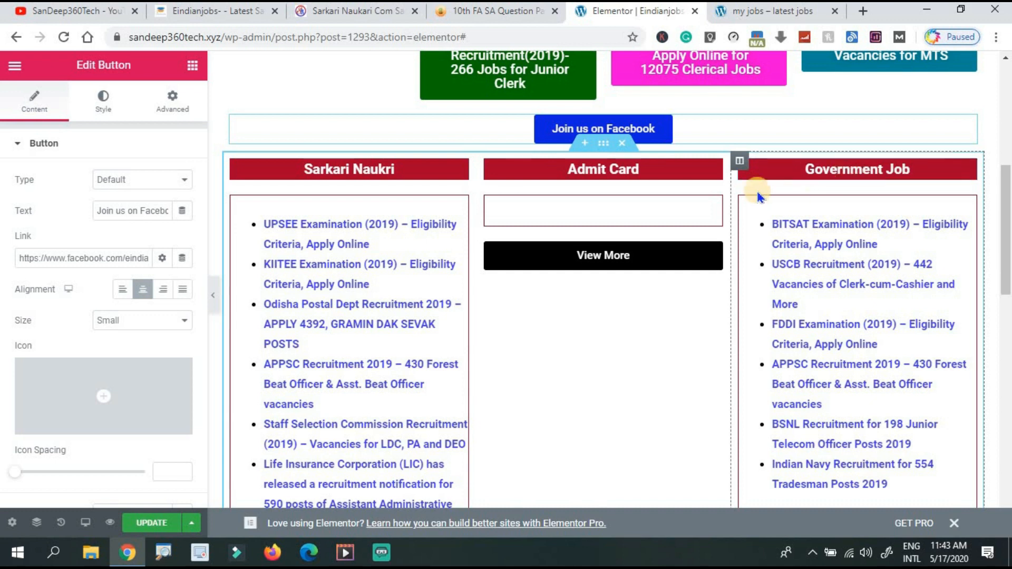
# Retitle the Admit Card heading 'Hall ticket'.
pyautogui.click(640, 171)
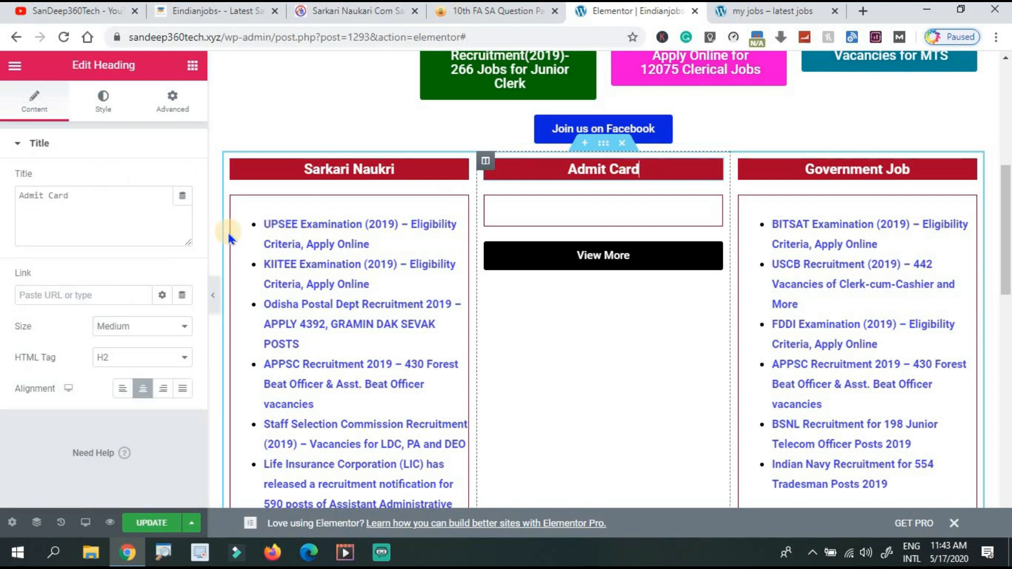
pyautogui.click(79, 207)
pyautogui.hotkey('ctrl', 'a')
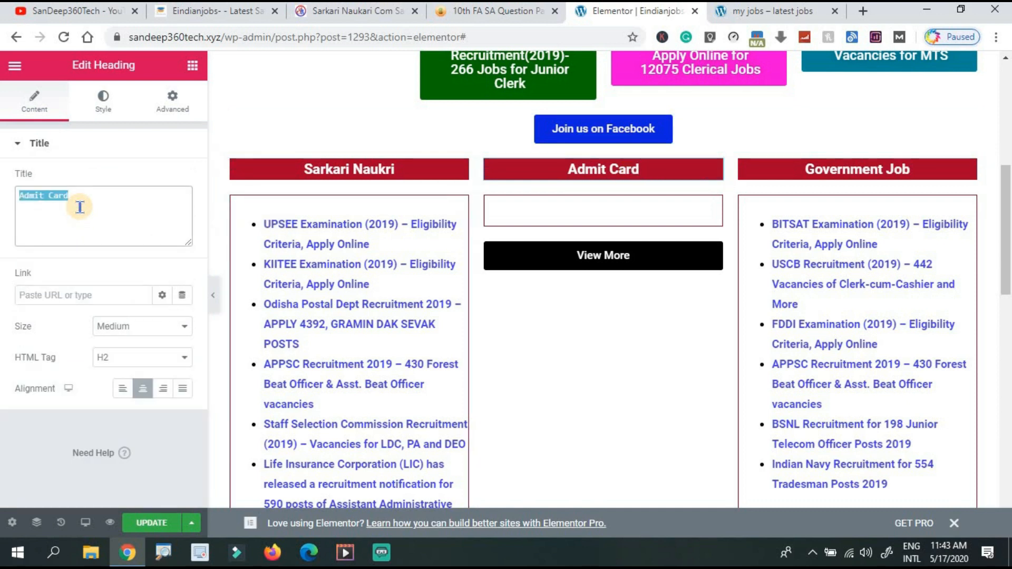
pyautogui.write('Hall')
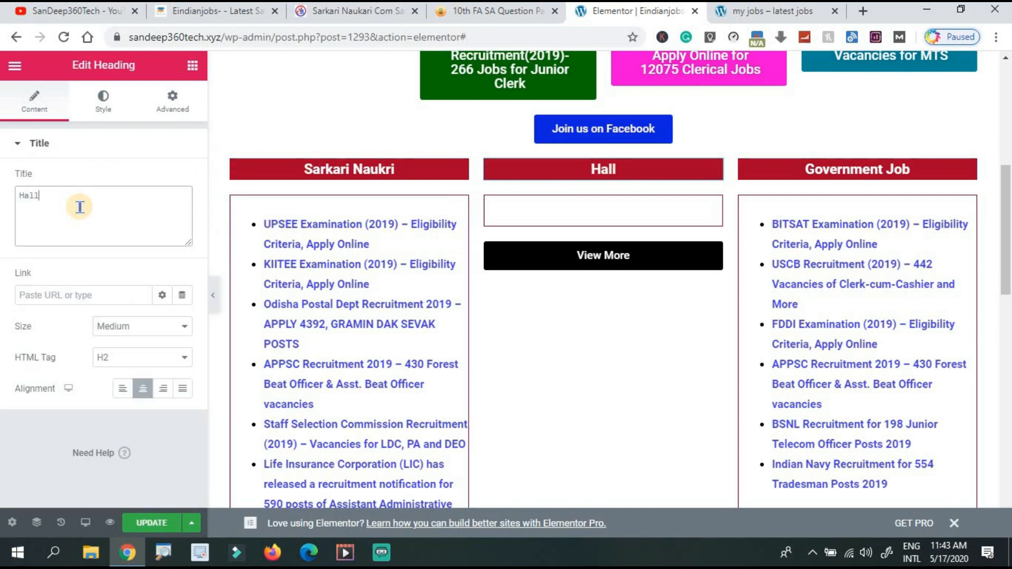
pyautogui.write(' ticket')
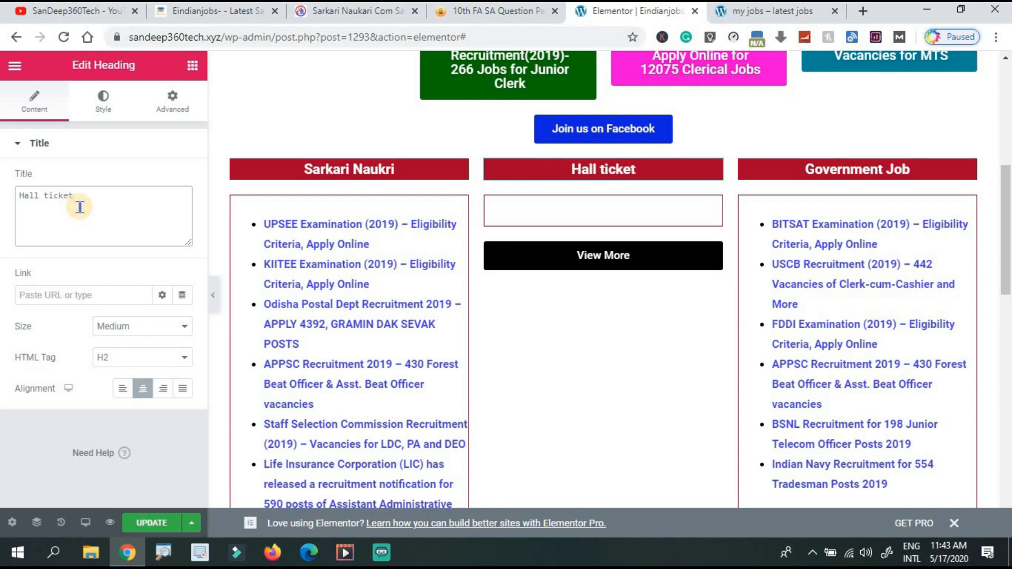
# Change the column's post list shortcode to category id 58 with 10 posts.
pyautogui.click(616, 215)
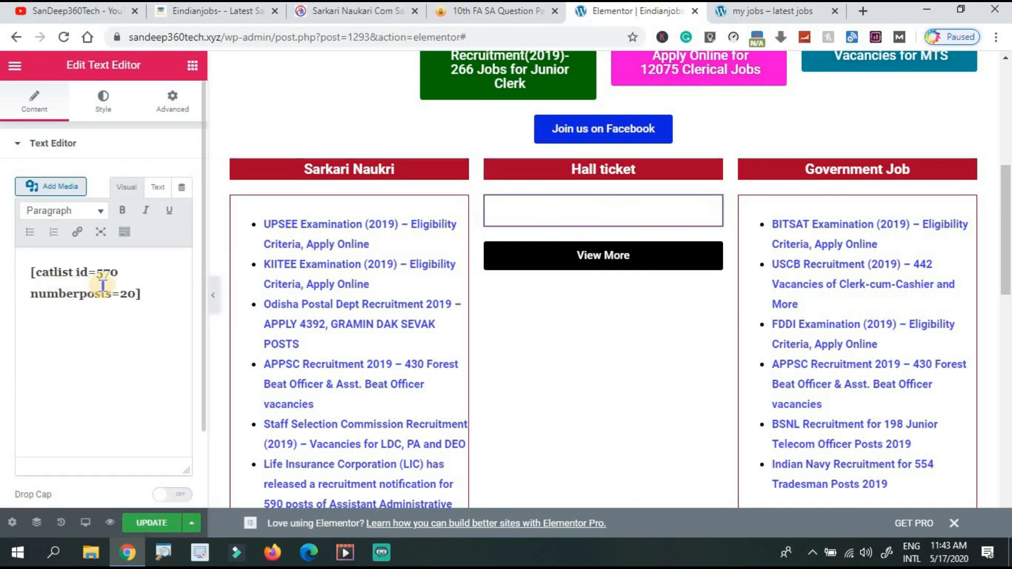
pyautogui.press('super+plus')
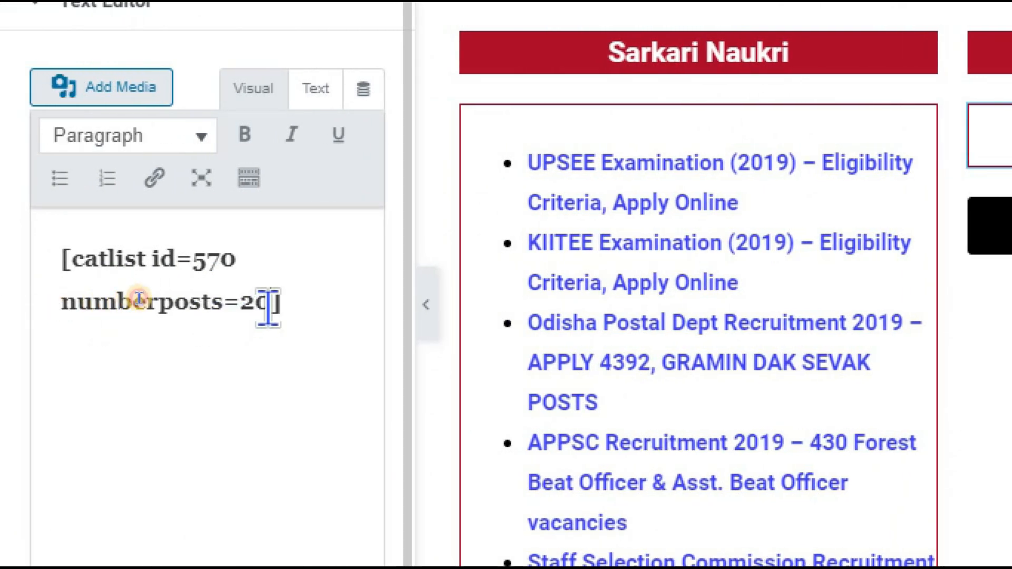
pyautogui.press('BackSpace')
pyautogui.press('BackSpace')
pyautogui.write('10')
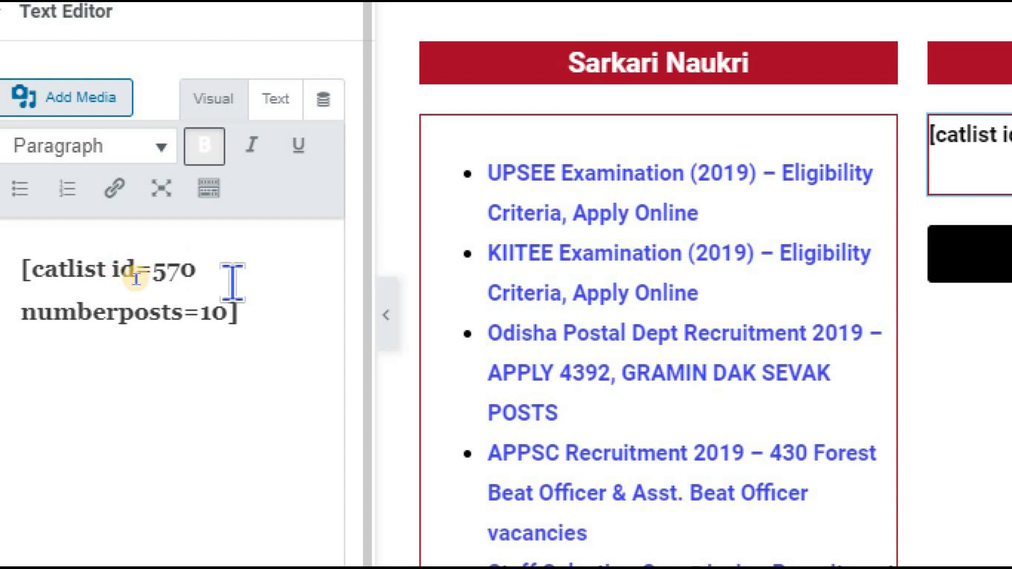
pyautogui.press('BackSpace')
pyautogui.press('BackSpace')
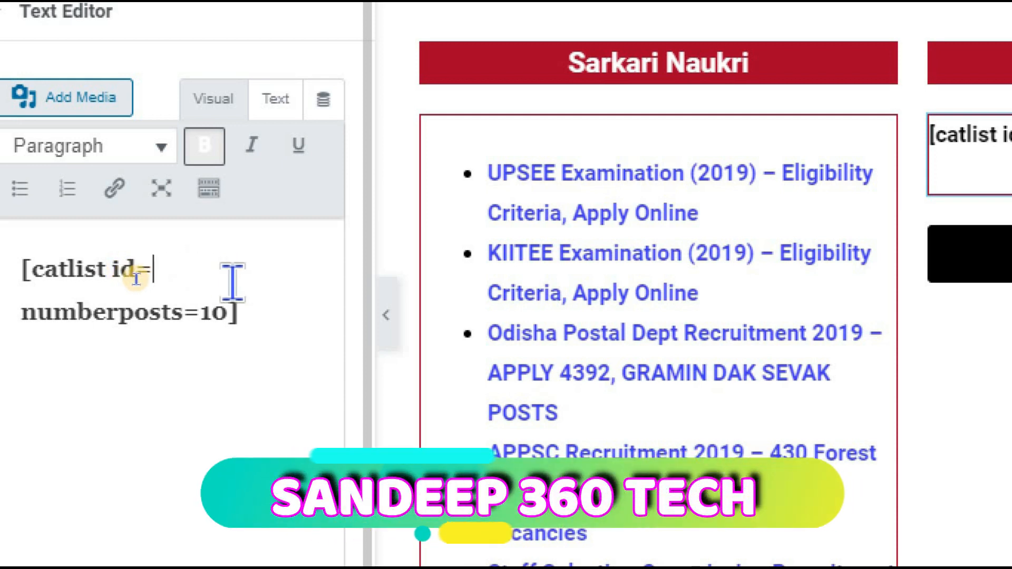
pyautogui.write('8')
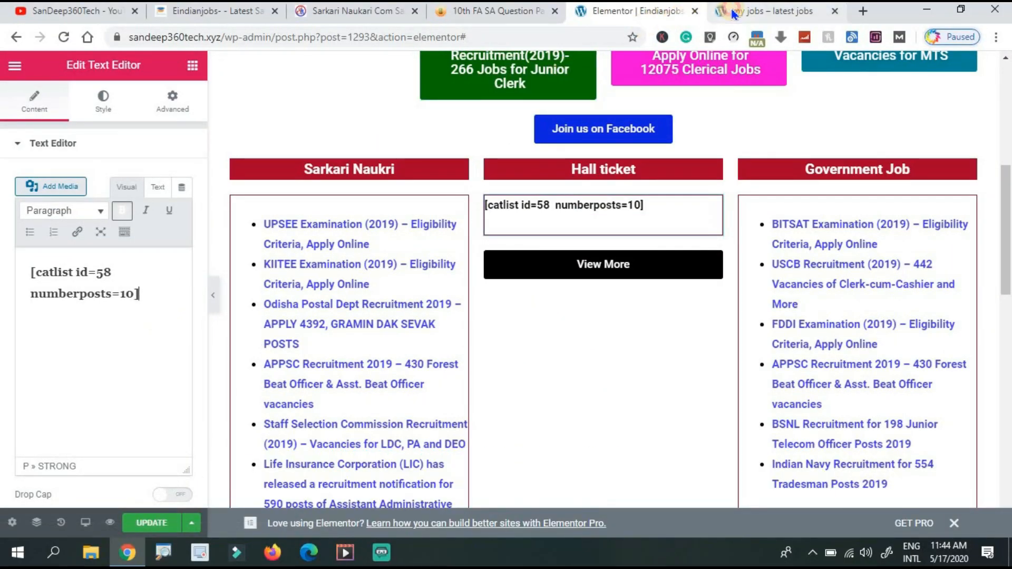
pyautogui.click(770, 10)
# Go to the Posts > Categories page from the WordPress dashboard.
pyautogui.moveTo(67, 63)
pyautogui.click(63, 90)
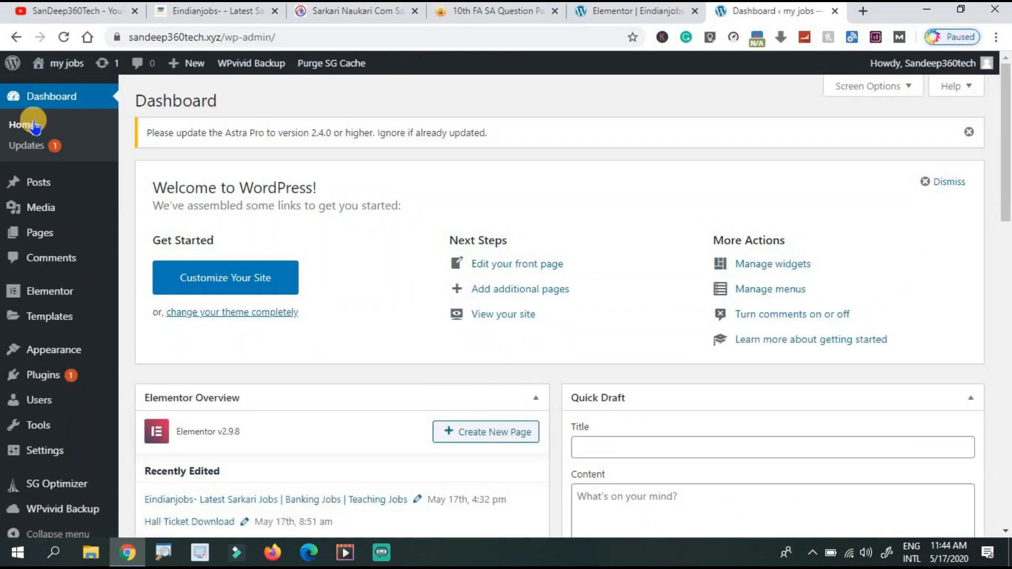
pyautogui.moveTo(41, 191)
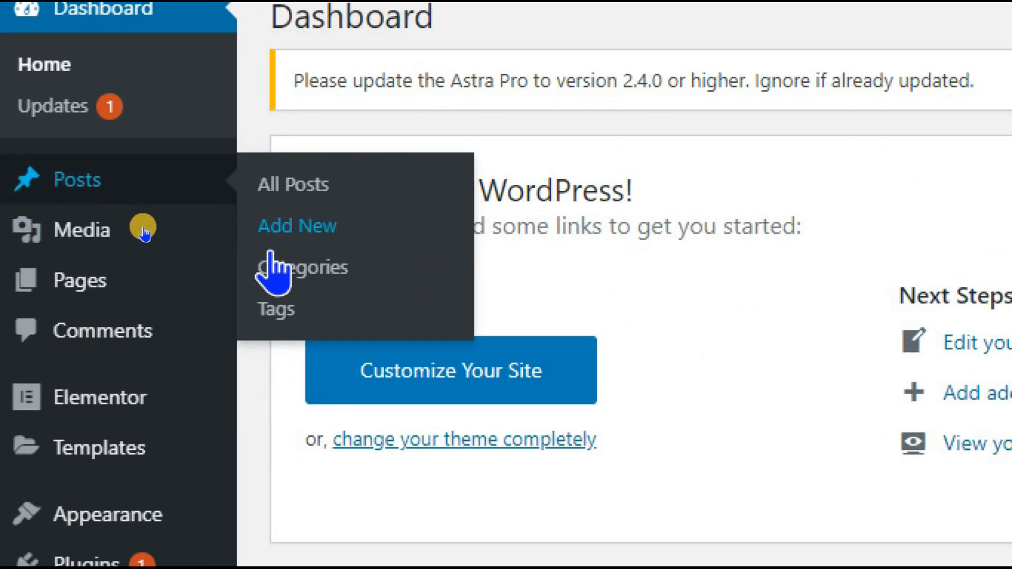
pyautogui.click(289, 271)
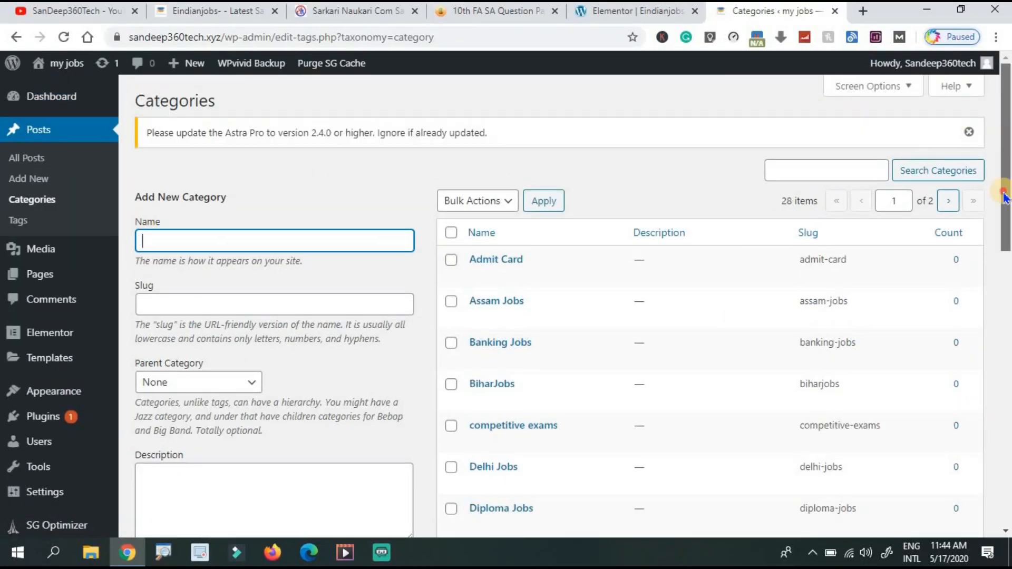
pyautogui.moveTo(1007, 142); pyautogui.dragTo(992, 157)
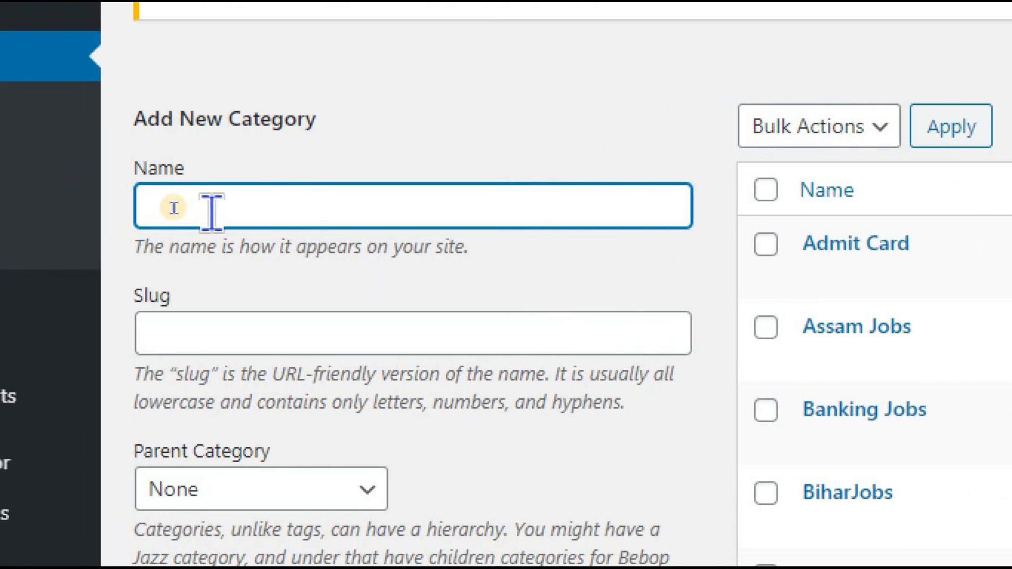
# Add a new 'Hall ticket' post category and return to the Elementor editor.
pyautogui.write('Hall ticket')
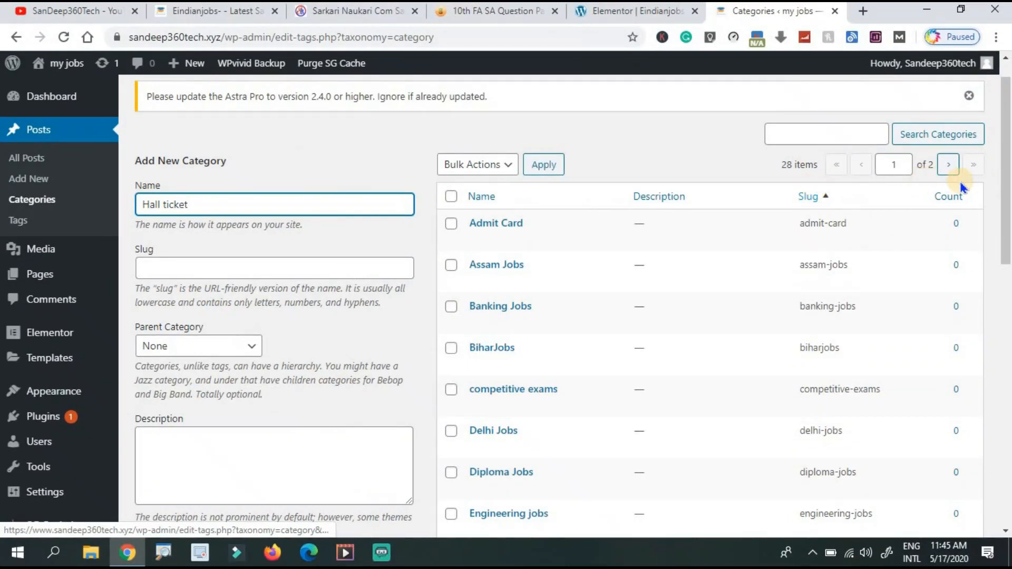
pyautogui.scroll(-5, 1005, 216)
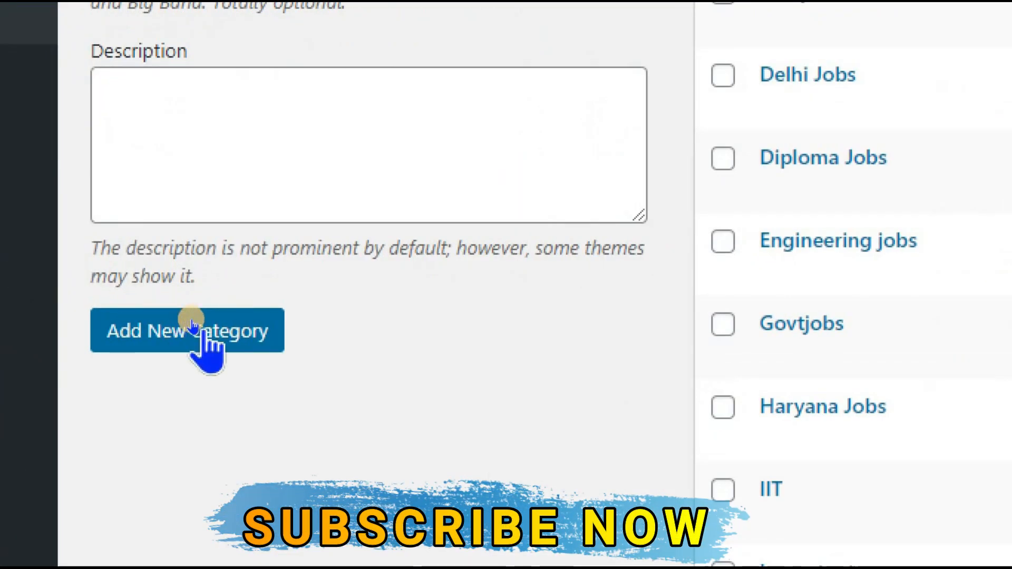
pyautogui.click(191, 320)
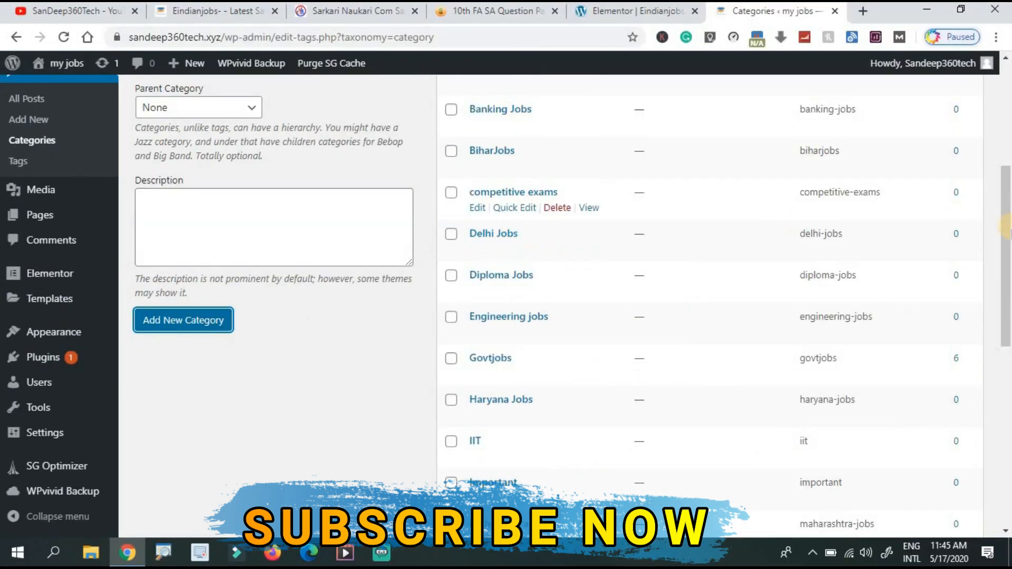
pyautogui.moveTo(1008, 232); pyautogui.dragTo(990, 127)
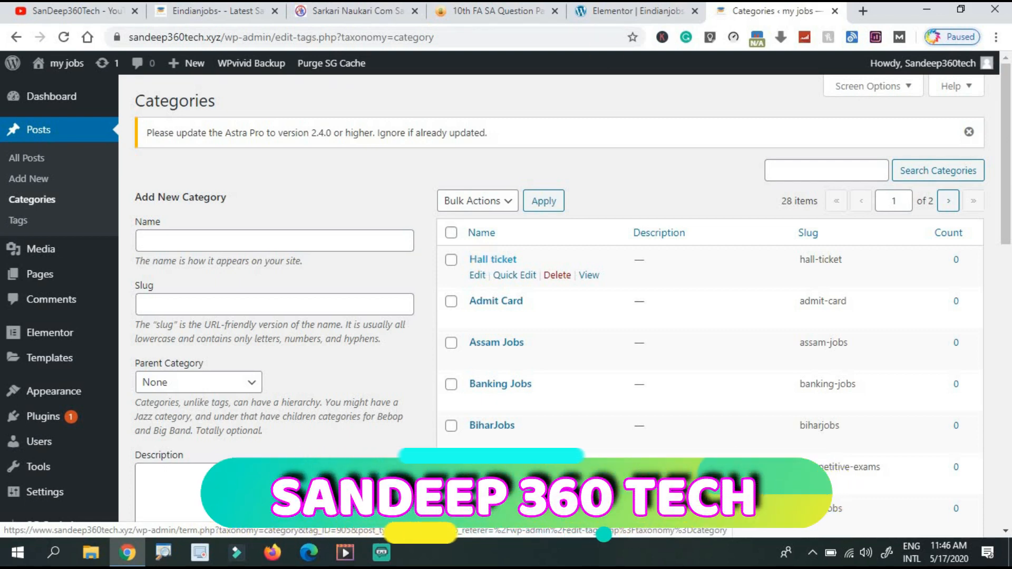
pyautogui.click(654, 16)
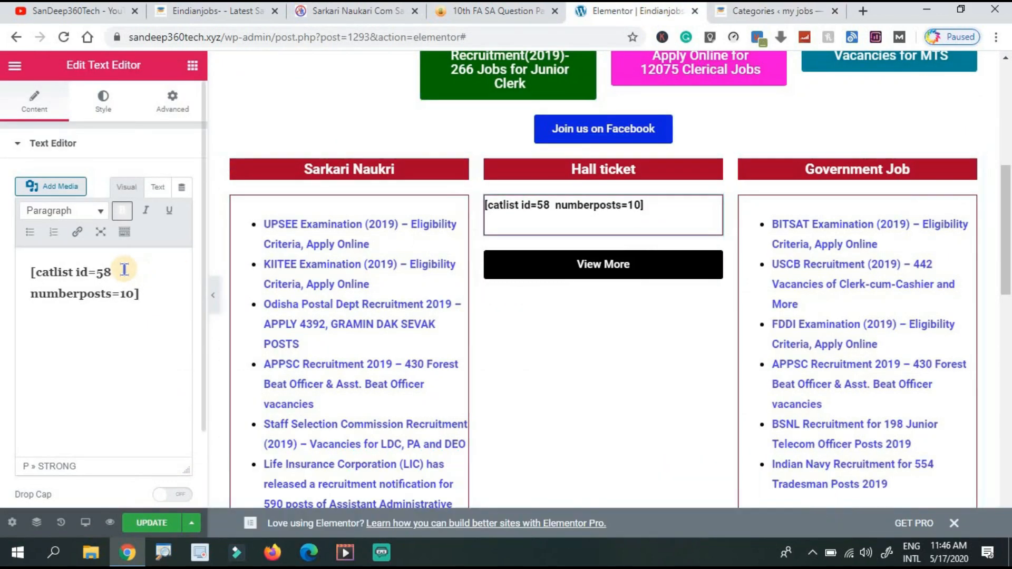
# Change the shortcode to [catlist id=905 numberposts=10] and update the page.
pyautogui.click(127, 272)
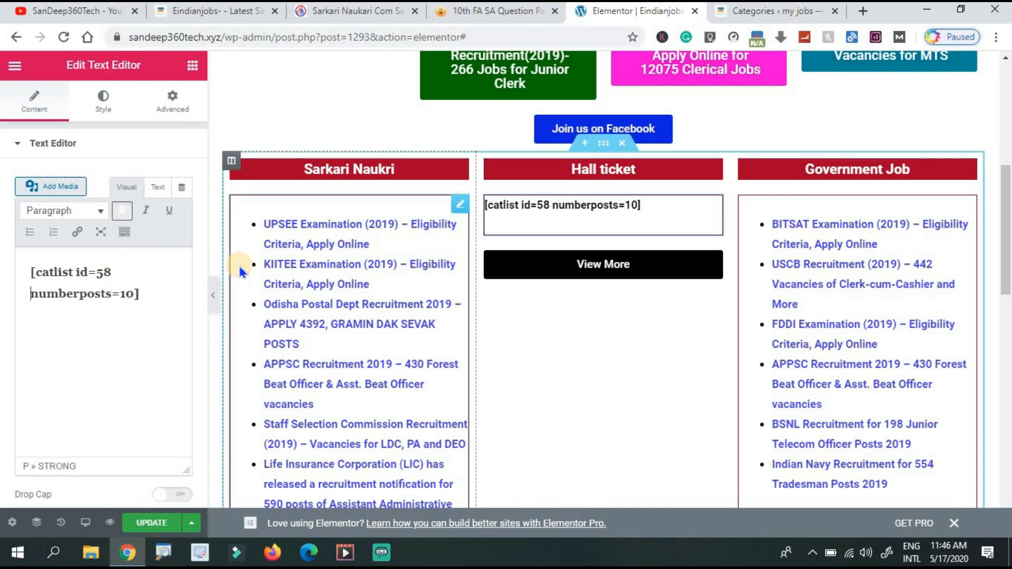
pyautogui.press('BackSpace')
pyautogui.press('BackSpace')
pyautogui.press('BackSpace')
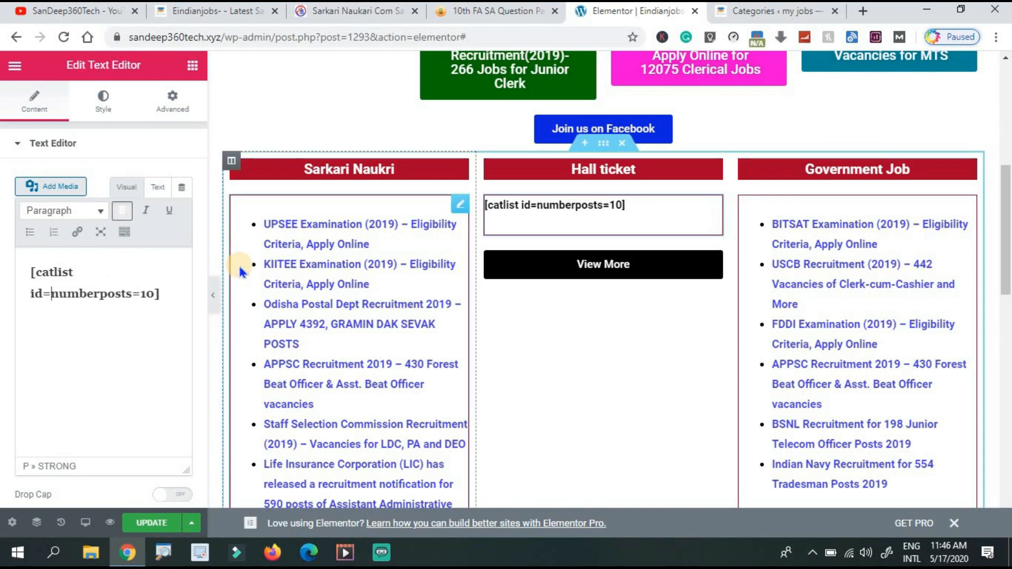
pyautogui.write('905')
pyautogui.press('Return')
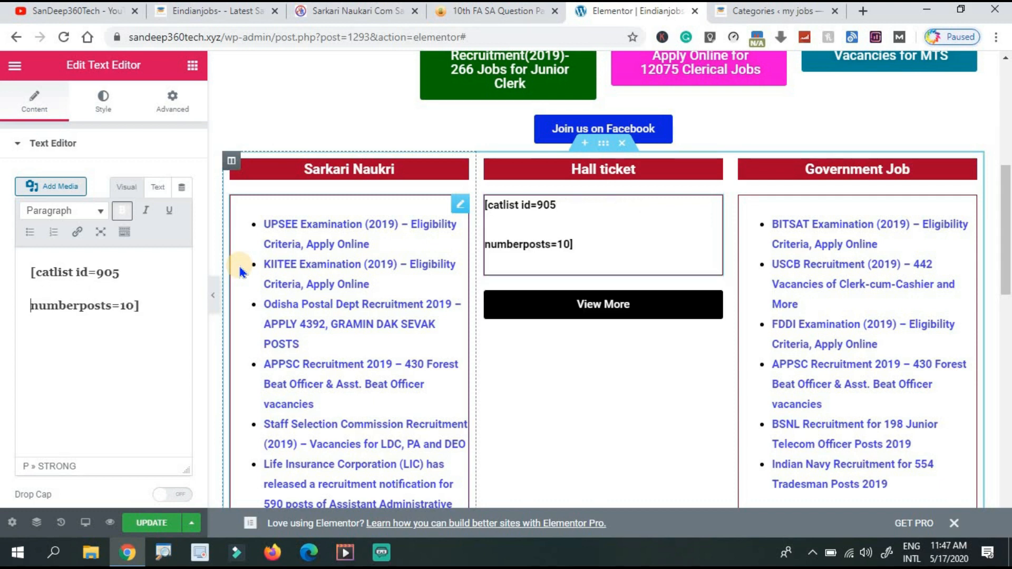
pyautogui.click(153, 523)
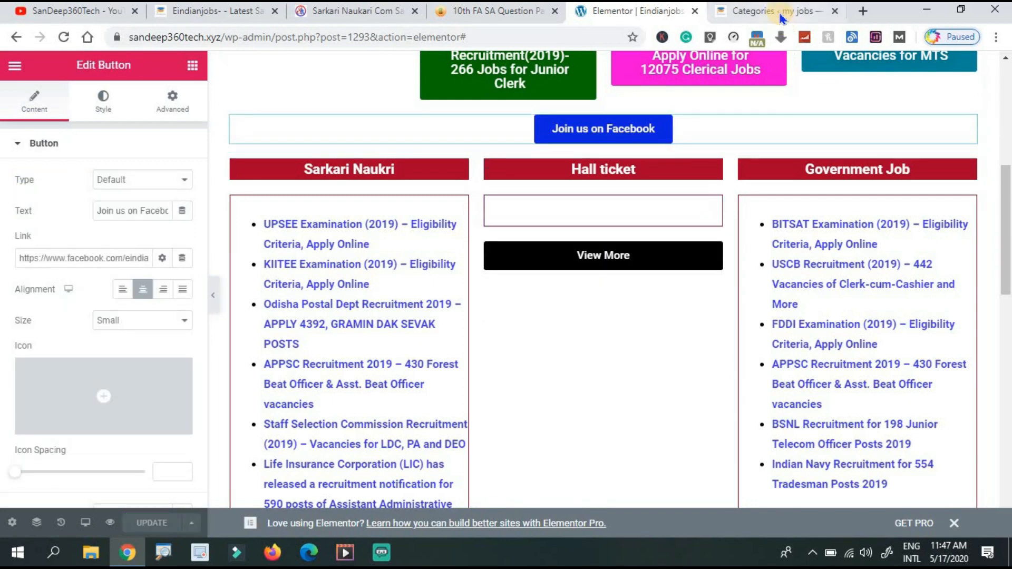
pyautogui.click(782, 11)
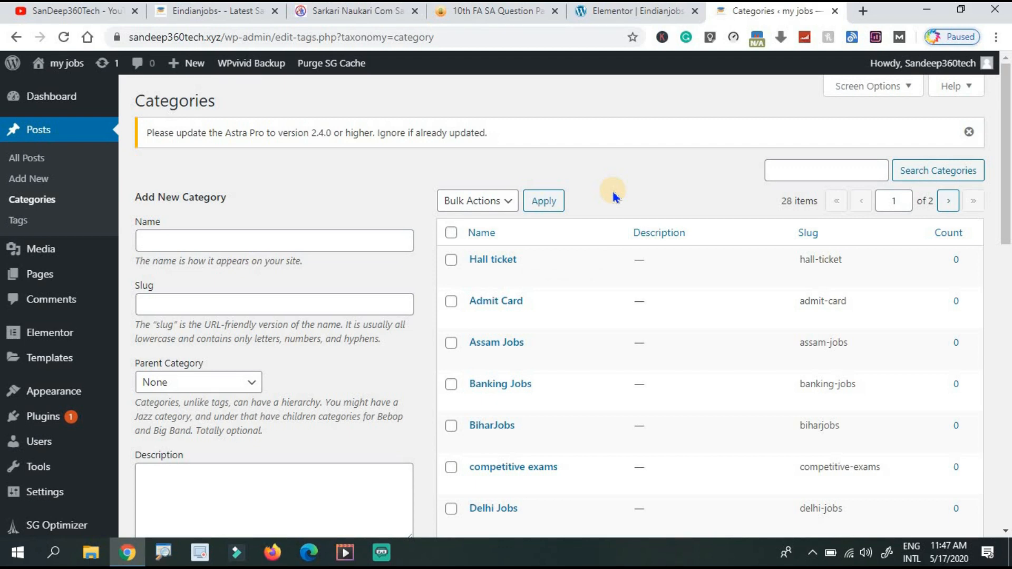
pyautogui.click(614, 13)
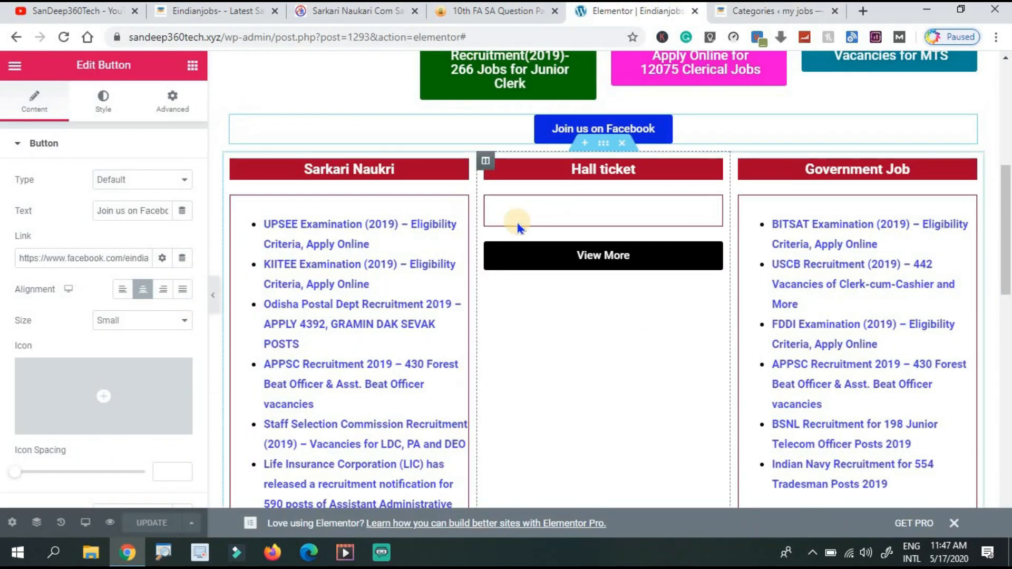
pyautogui.click(779, 11)
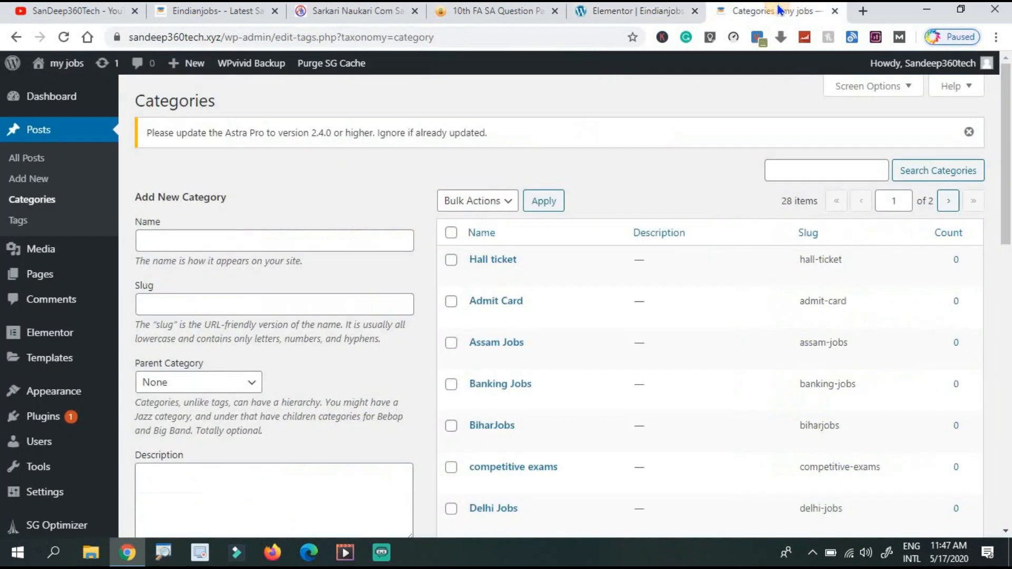
# Publish a post 'test hall ticket' with body 'test' in the Hall ticket category.
pyautogui.click(35, 180)
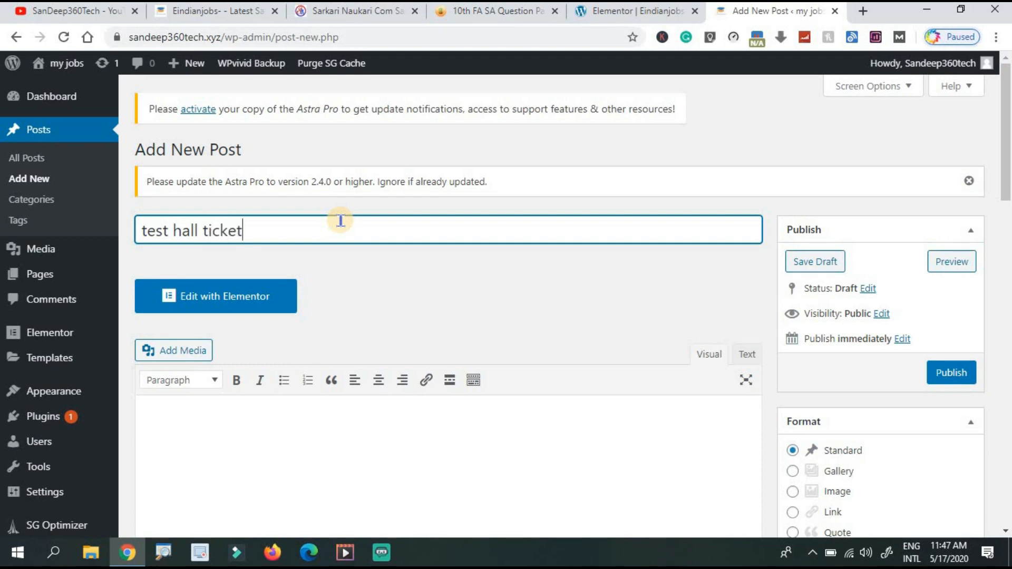
pyautogui.click(391, 420)
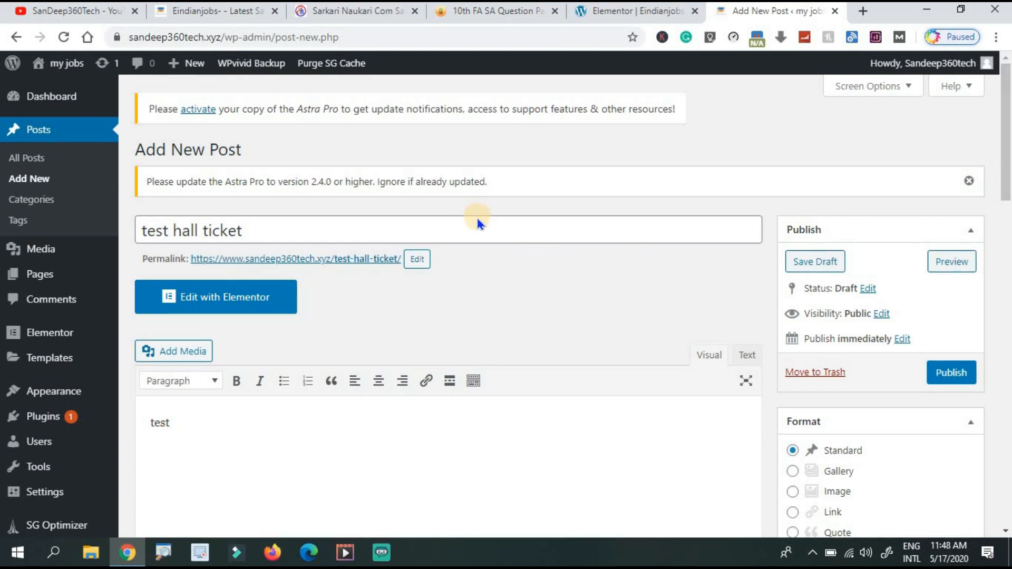
pyautogui.moveTo(1005, 201); pyautogui.dragTo(1005, 337)
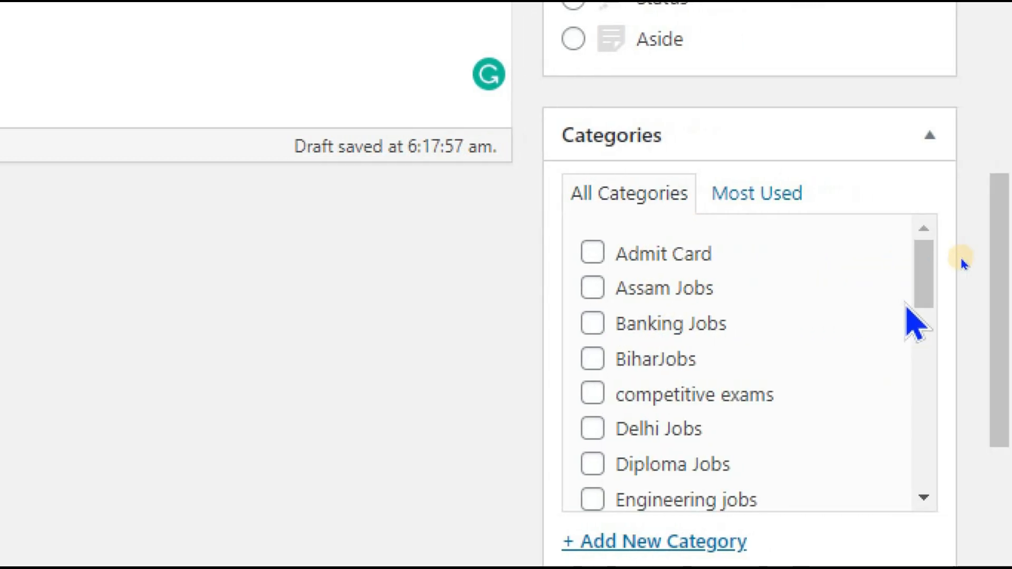
pyautogui.moveTo(918, 280); pyautogui.dragTo(913, 328)
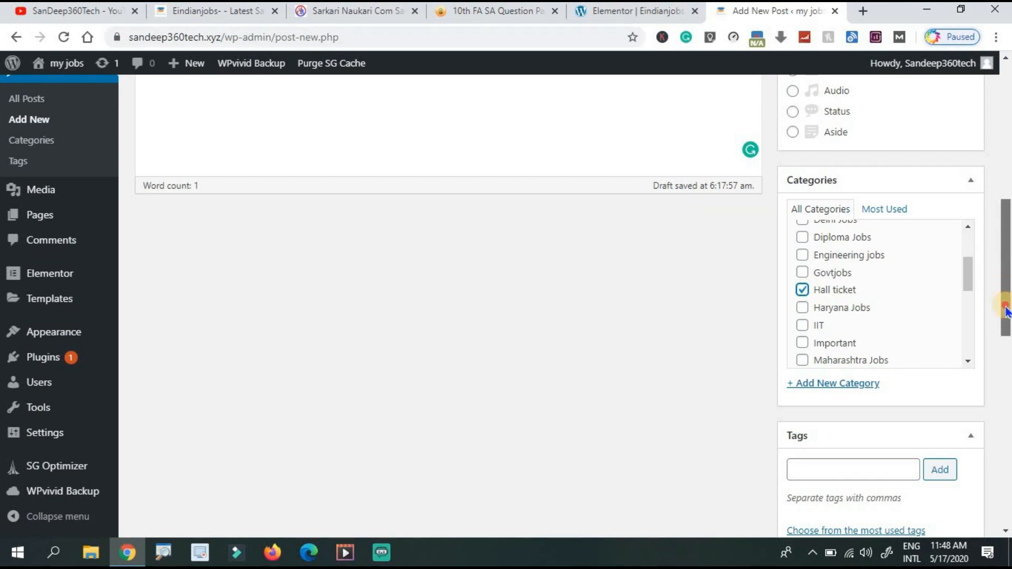
pyautogui.moveTo(1006, 258); pyautogui.dragTo(1002, 121)
pyautogui.click(953, 306)
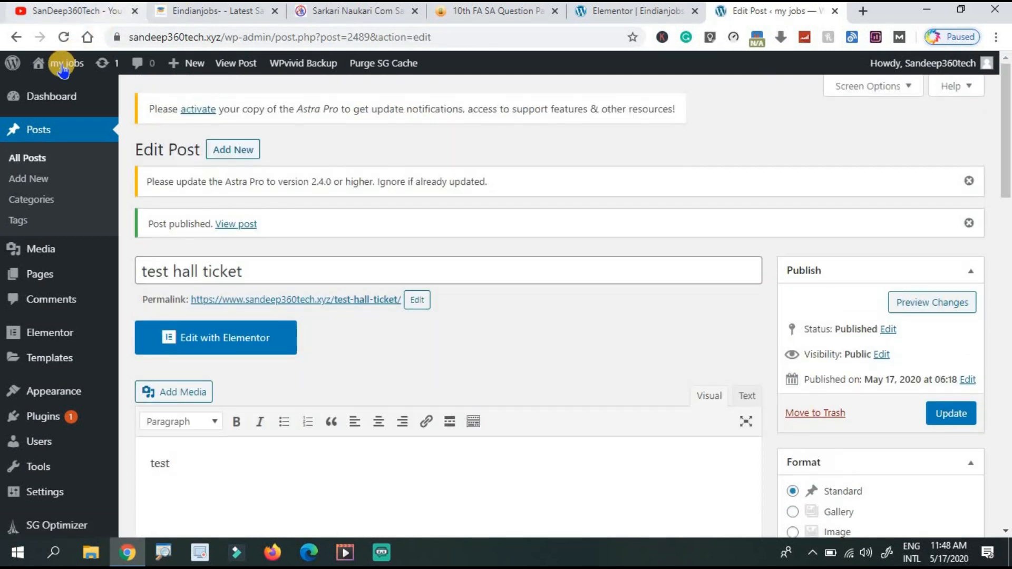
# Open the live my jobs site in a new tab and scroll to the Hall ticket column.
pyautogui.moveTo(52, 64)
pyautogui.rightClick(64, 92)
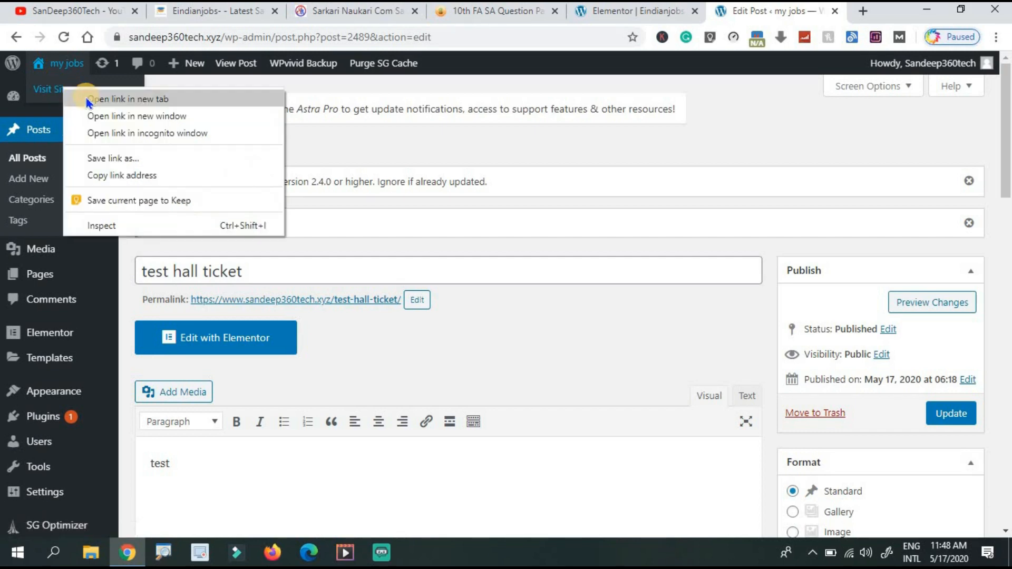
pyautogui.click(87, 99)
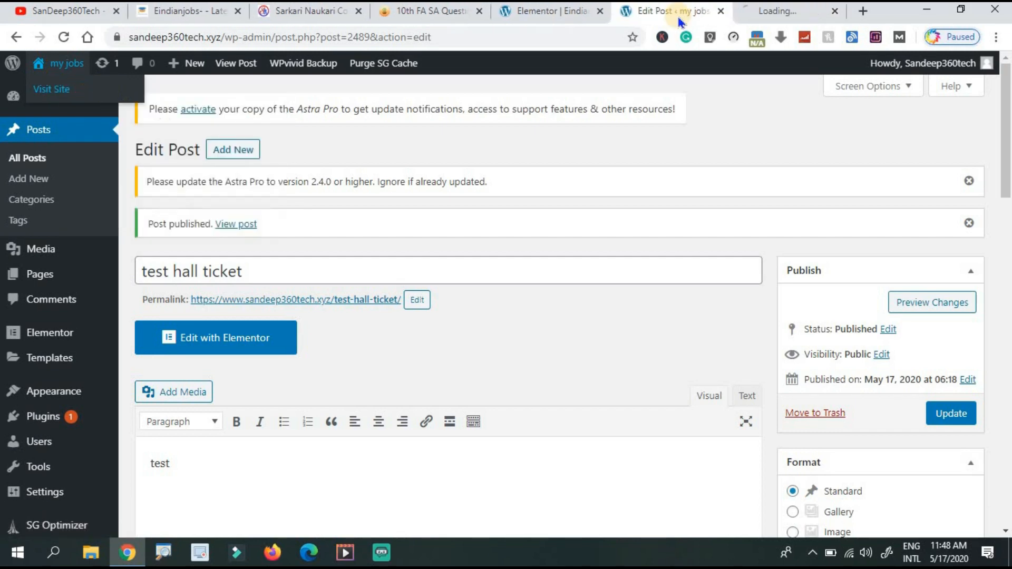
pyautogui.click(800, 13)
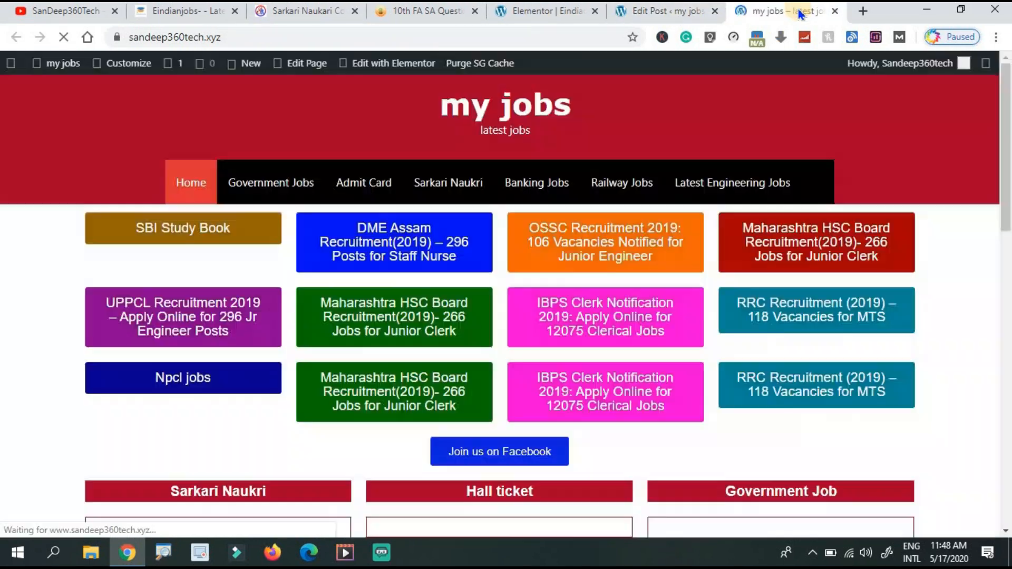
pyautogui.scroll(-3, 429, 359)
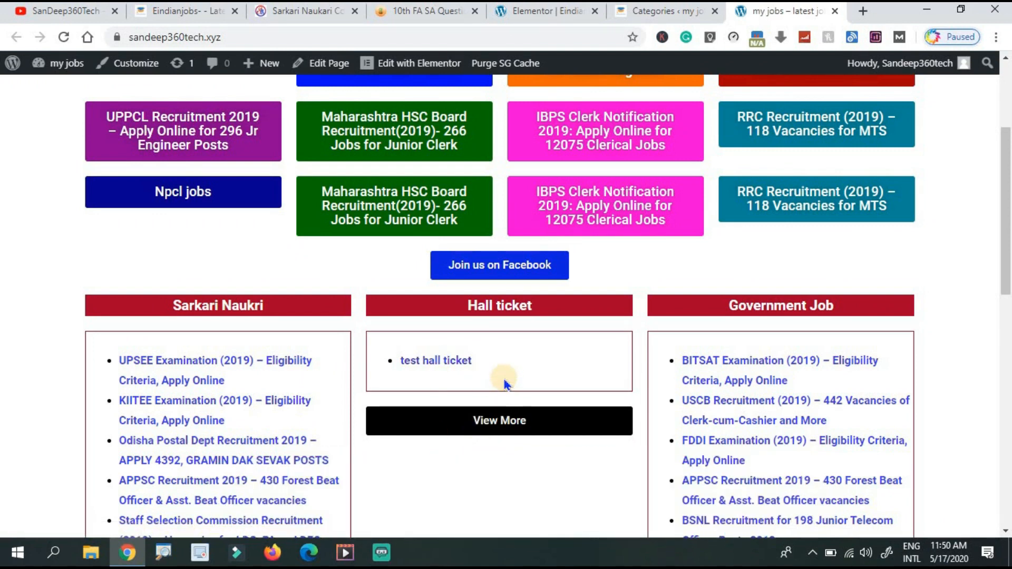
# Scroll through the Elementor page preview to the Hall ticket and job category columns.
pyautogui.click(559, 11)
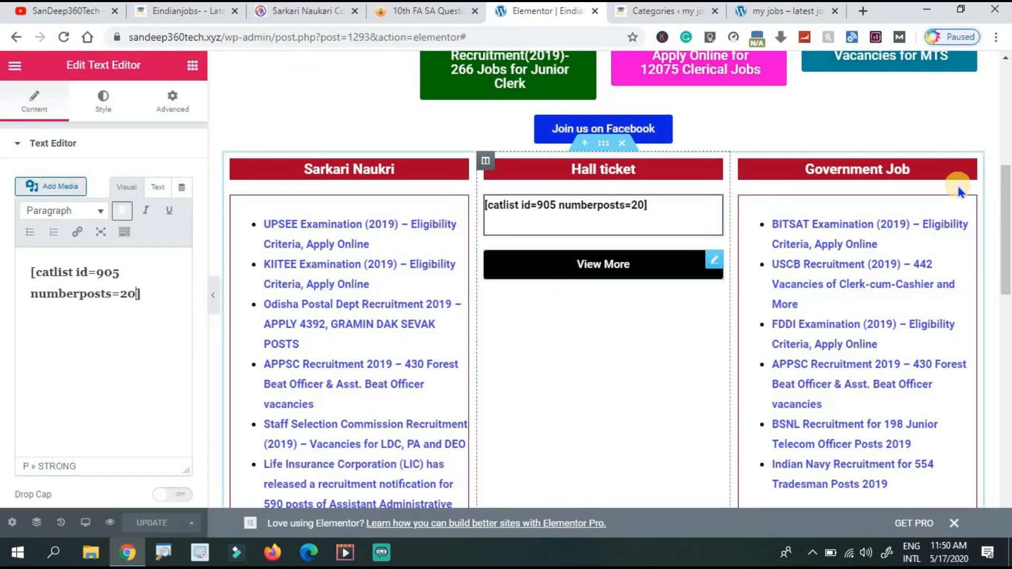
pyautogui.scroll(-3, 659, 174)
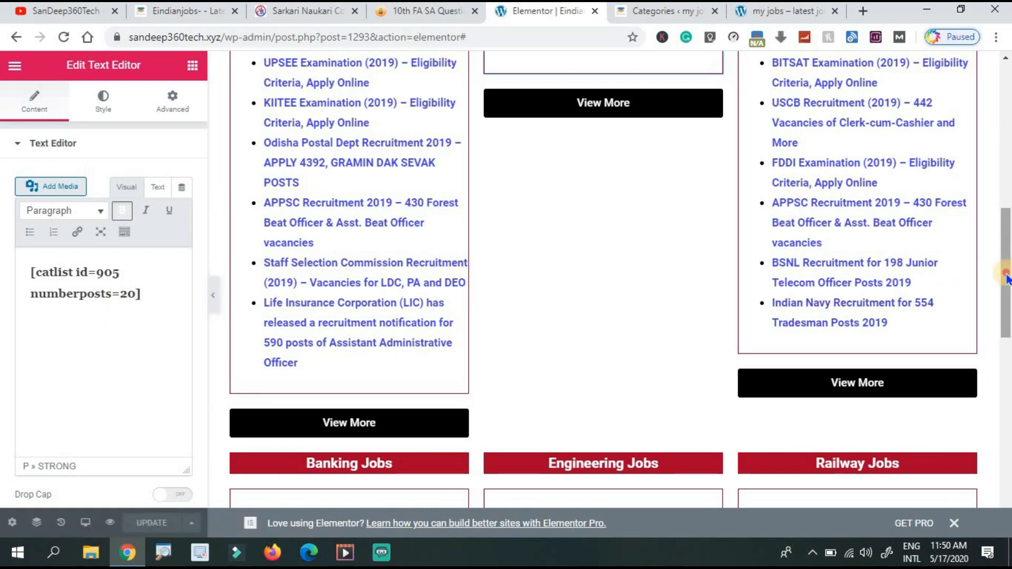
pyautogui.moveTo(1005, 288); pyautogui.dragTo(1004, 340)
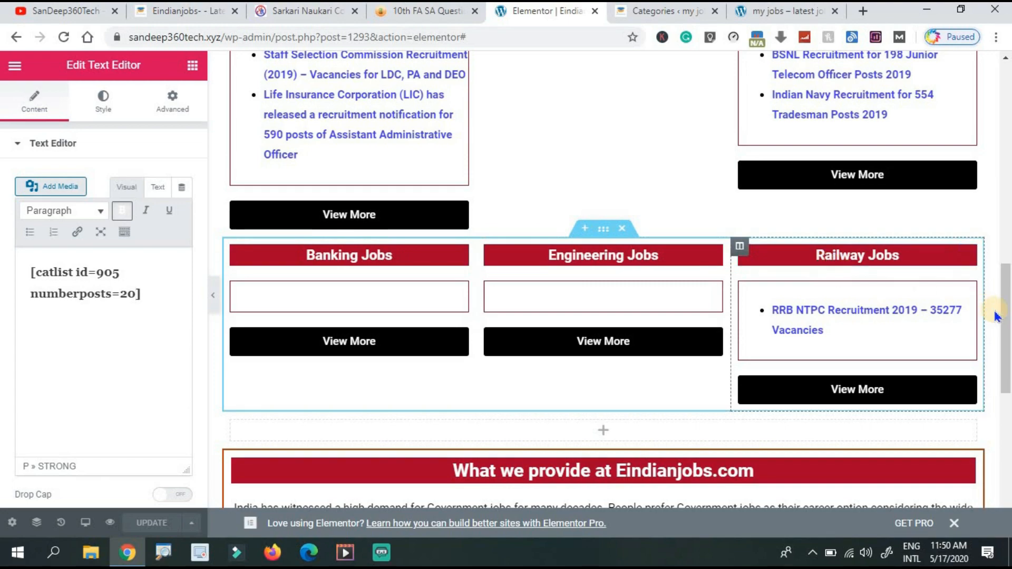
pyautogui.moveTo(1006, 270); pyautogui.dragTo(1006, 78)
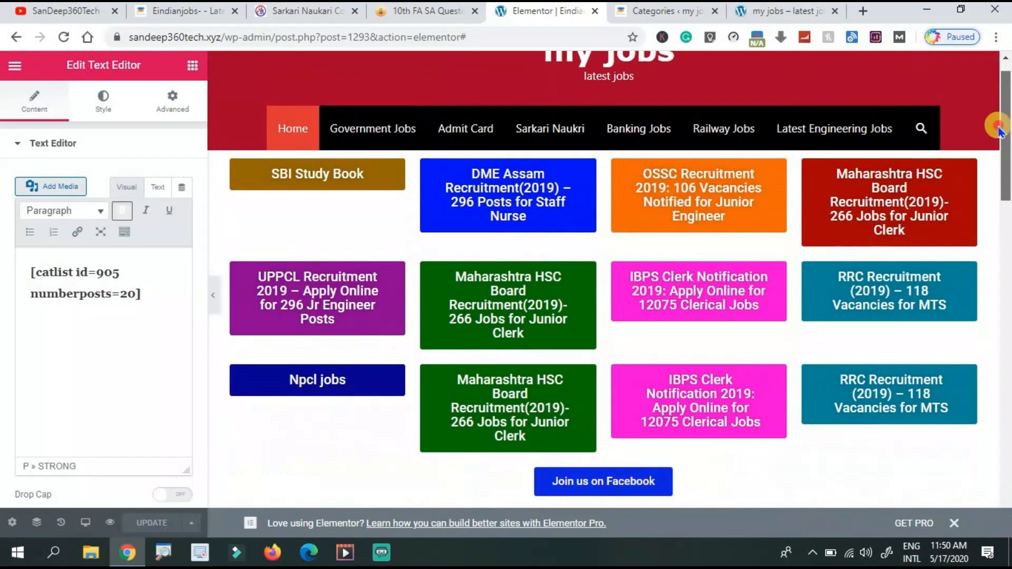
pyautogui.moveTo(1006, 186); pyautogui.dragTo(978, 145)
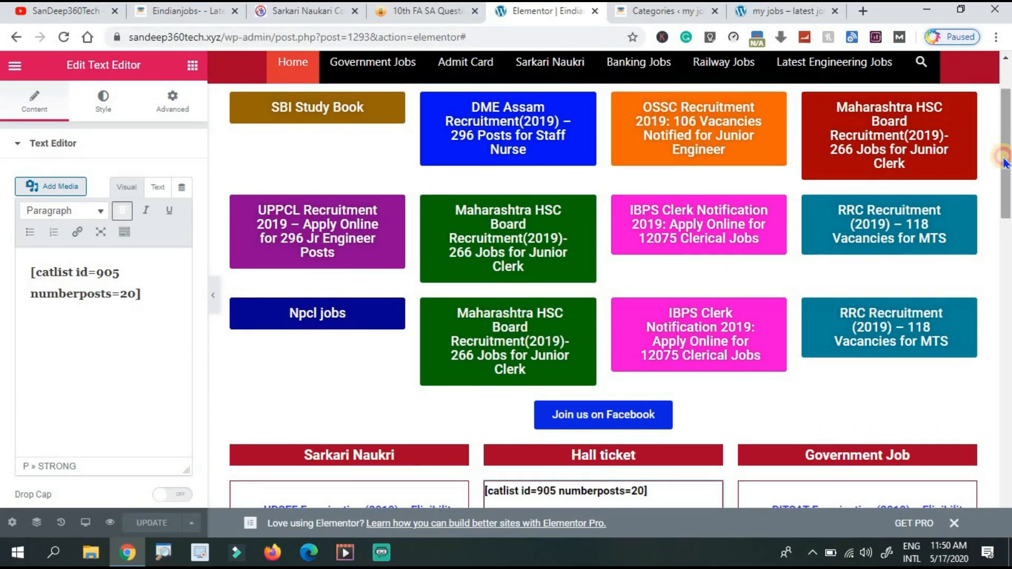
pyautogui.moveTo(1006, 163); pyautogui.dragTo(965, 45)
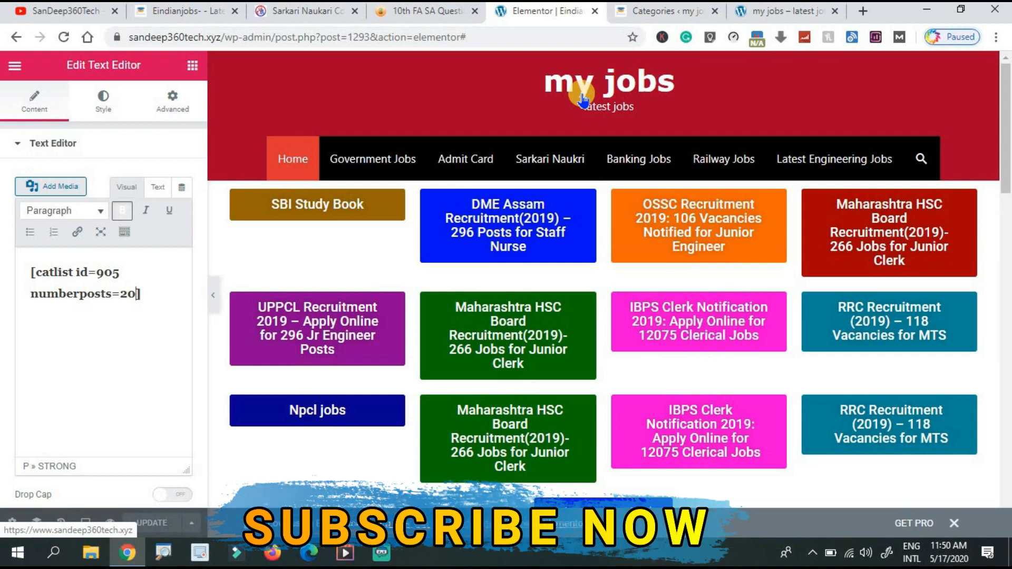
# Go from the post Categories admin page into the theme Customizer.
pyautogui.click(639, 13)
pyautogui.click(82, 141)
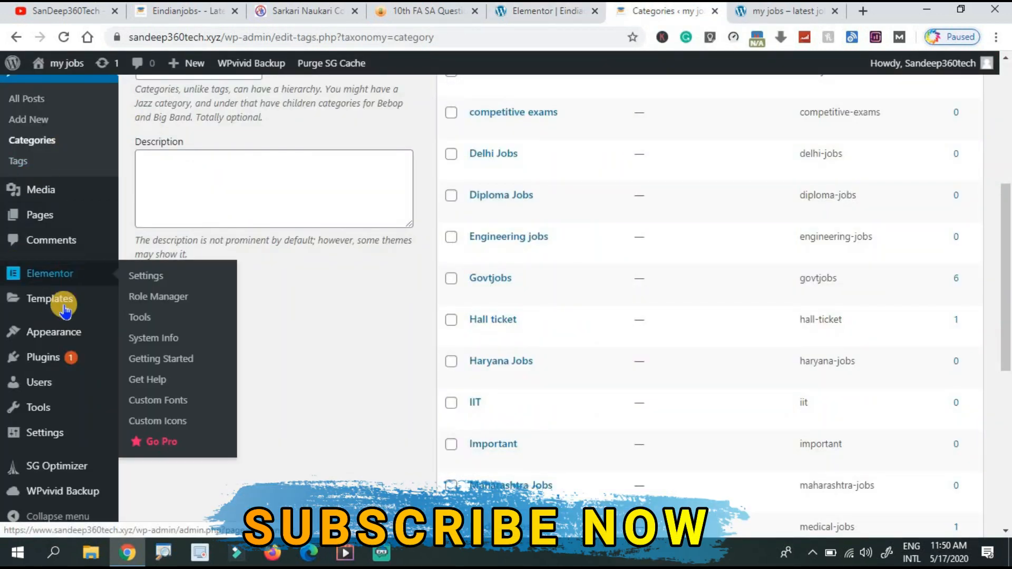
pyautogui.moveTo(33, 333)
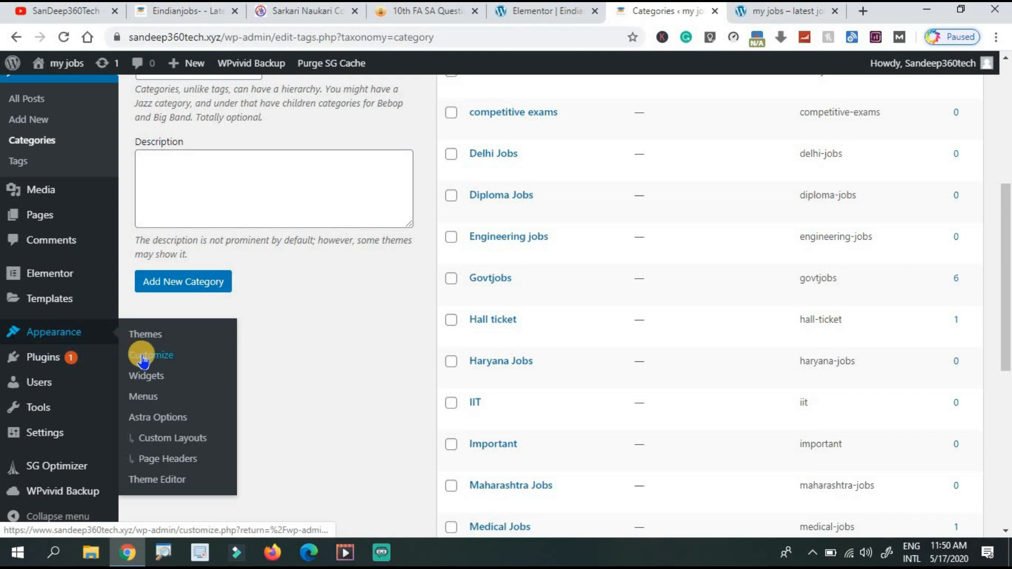
pyautogui.click(142, 359)
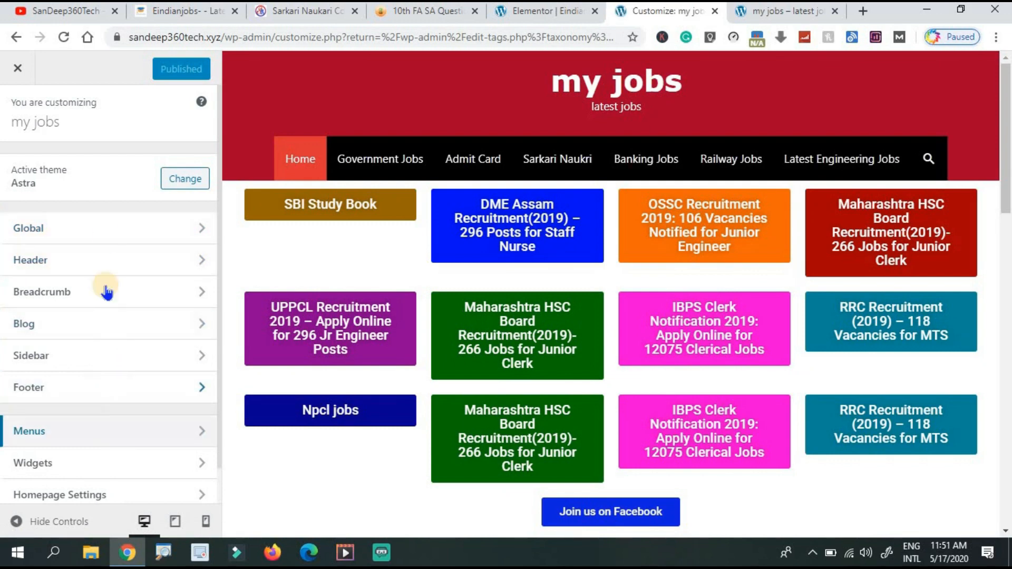
# Set the Primary Header background colour to blue #000be8, then return to Header sections.
pyautogui.click(134, 259)
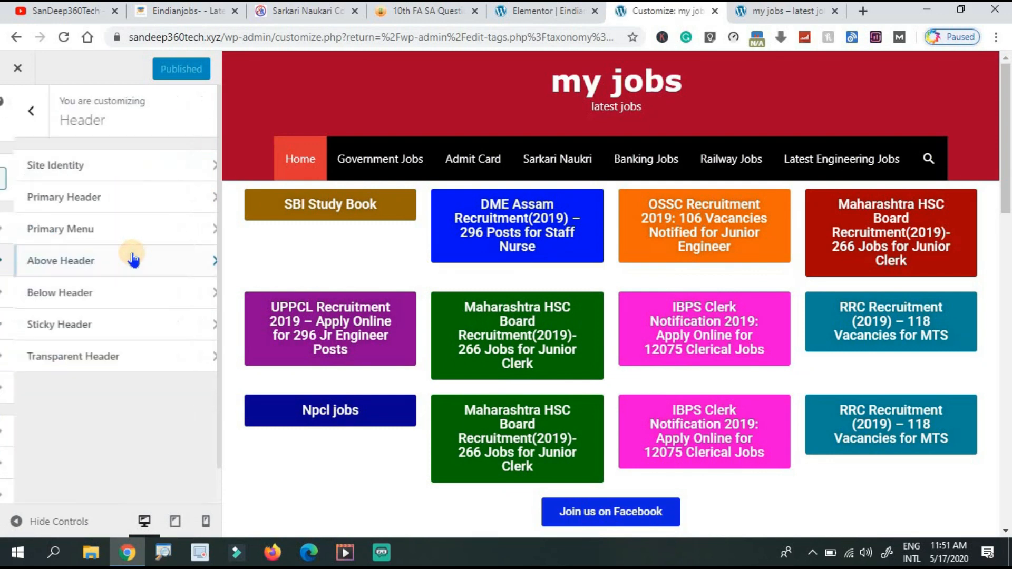
pyautogui.click(148, 203)
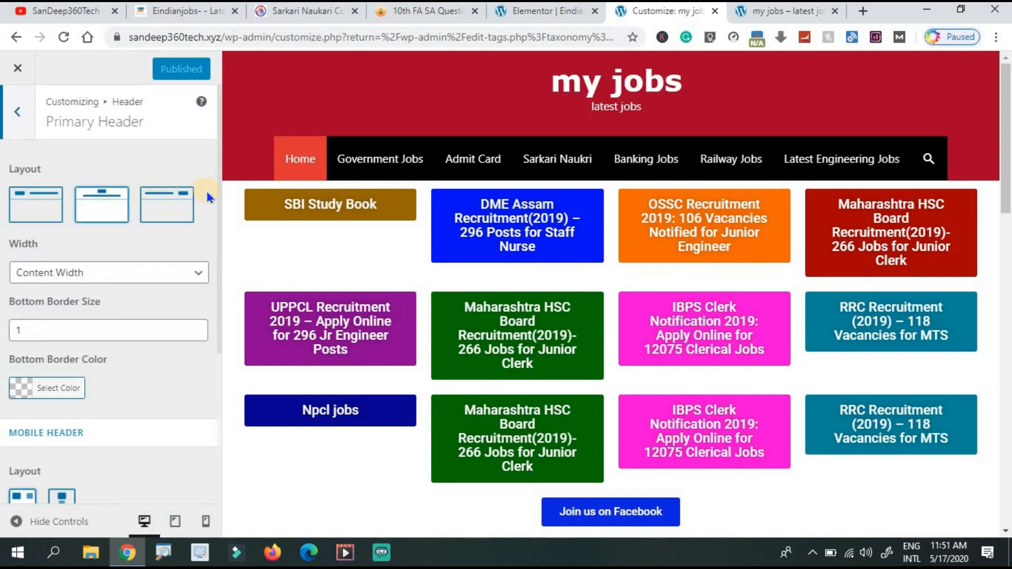
pyautogui.moveTo(219, 212); pyautogui.dragTo(221, 440)
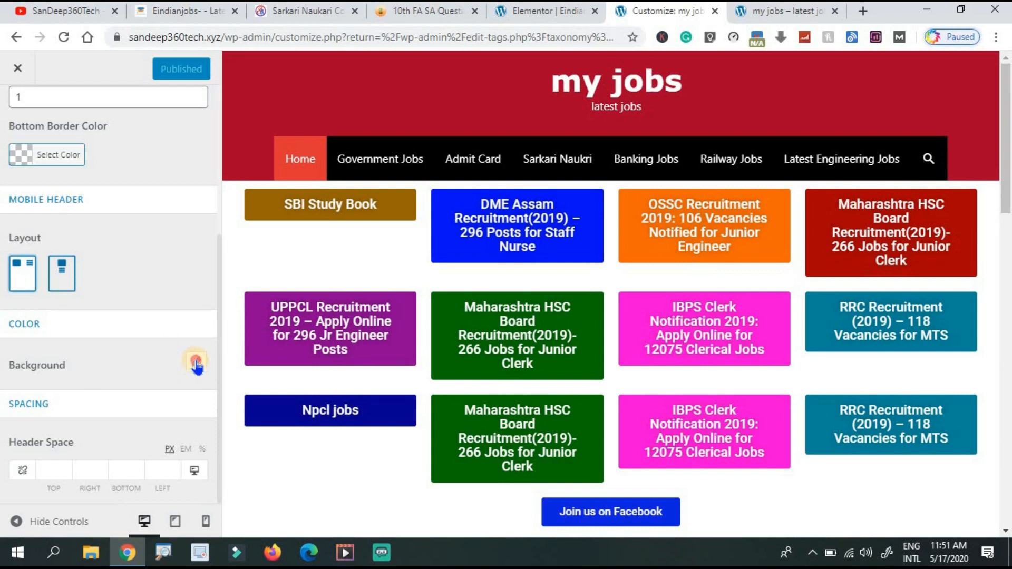
pyautogui.click(195, 363)
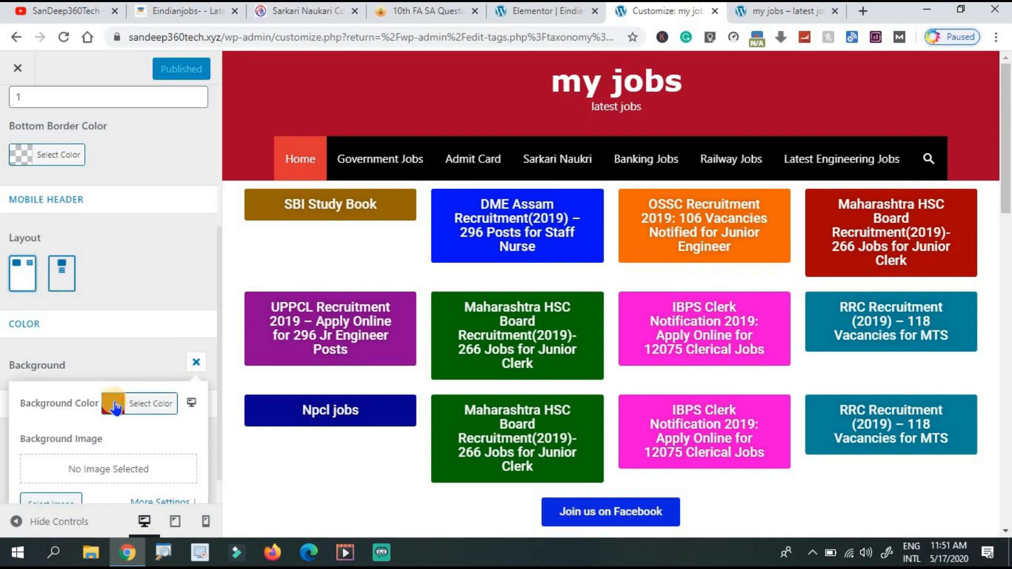
pyautogui.click(115, 407)
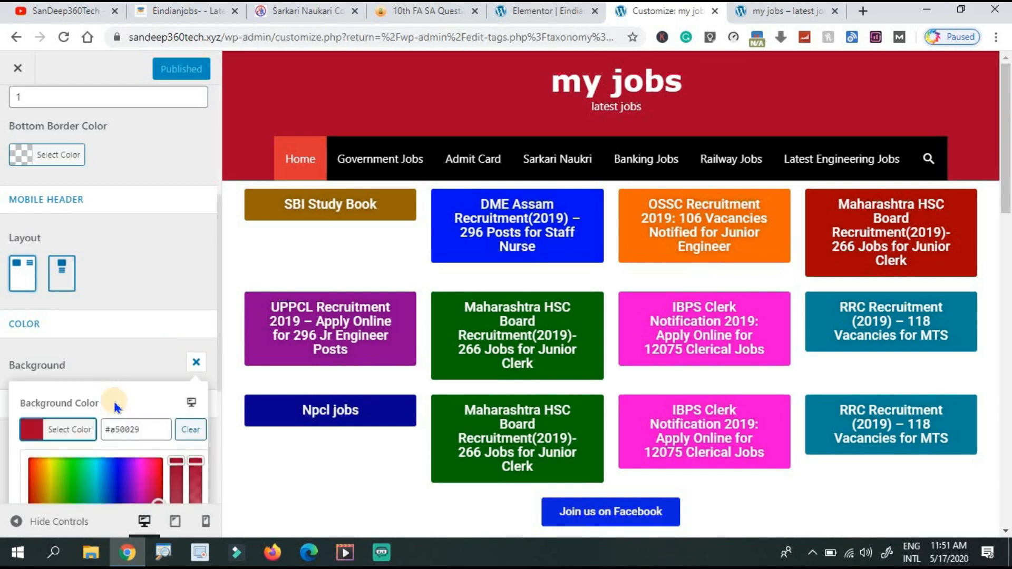
pyautogui.click(118, 472)
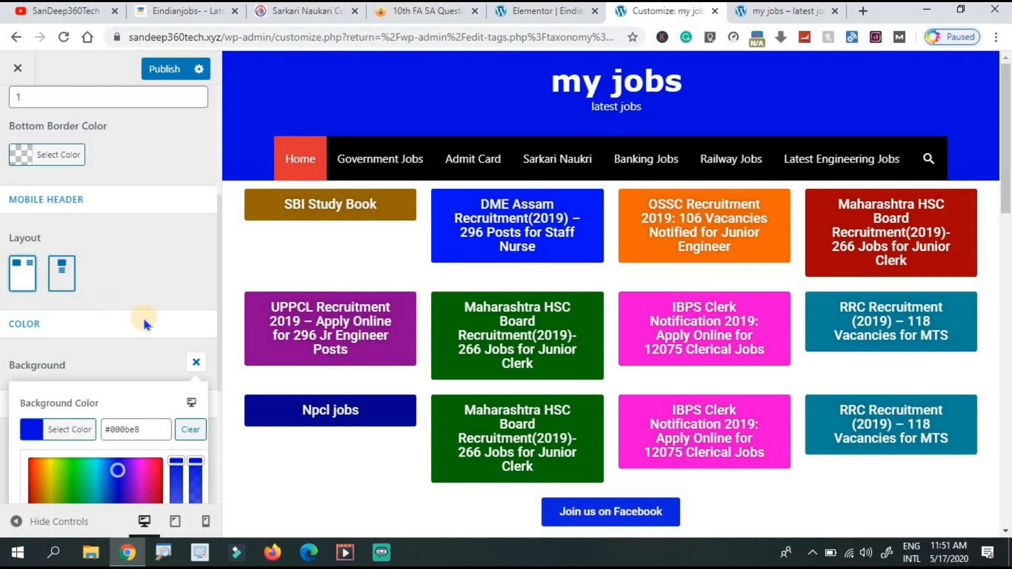
pyautogui.click(199, 363)
pyautogui.click(20, 114)
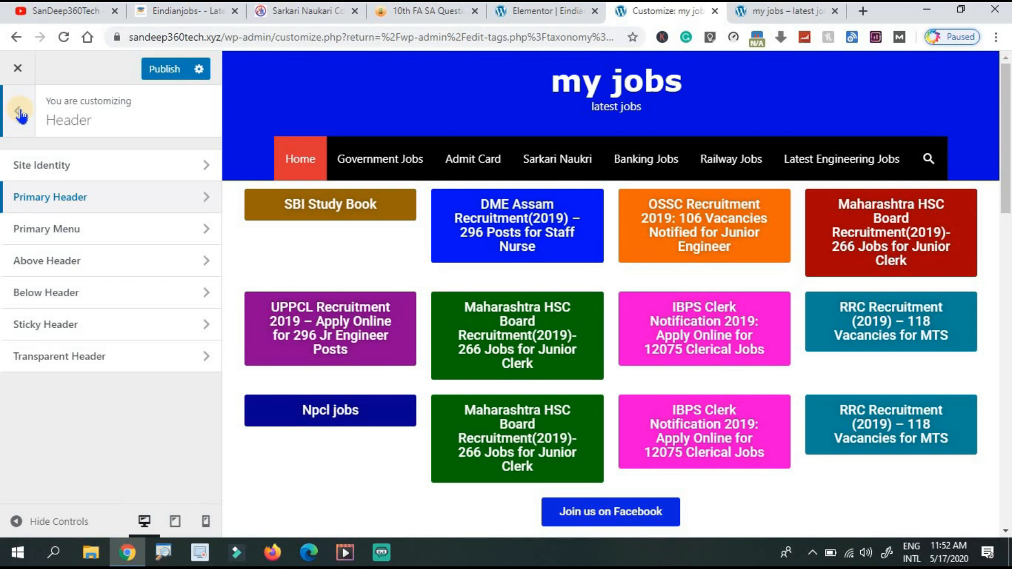
# Leave the Customizer and open the post Categories admin page.
pyautogui.click(20, 113)
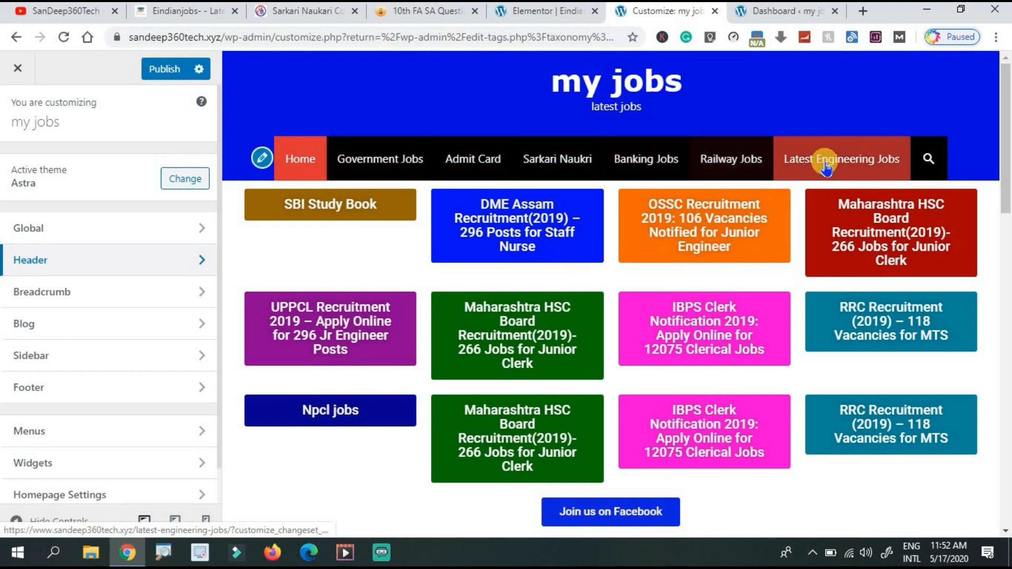
pyautogui.click(788, 12)
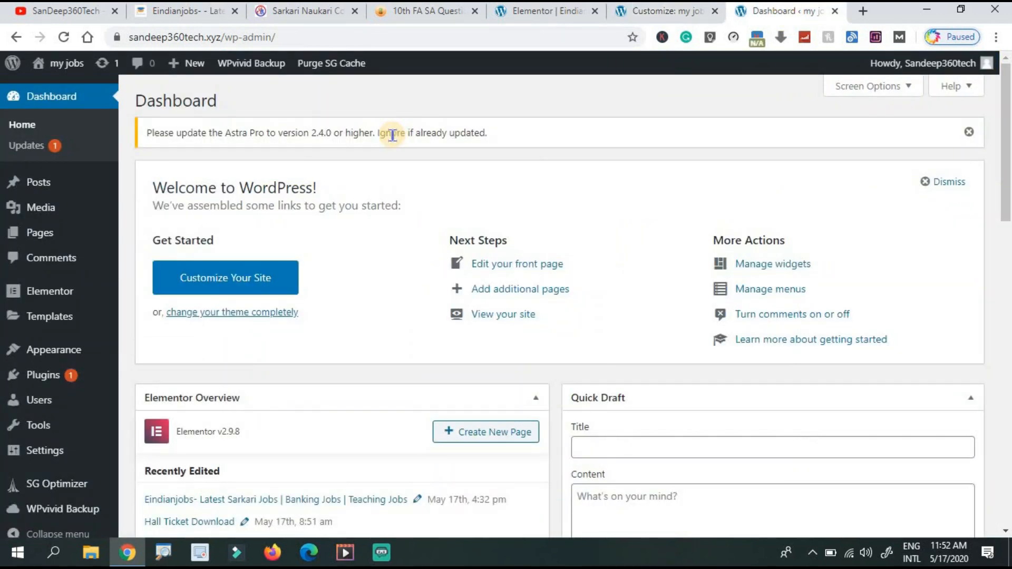
pyautogui.moveTo(23, 185)
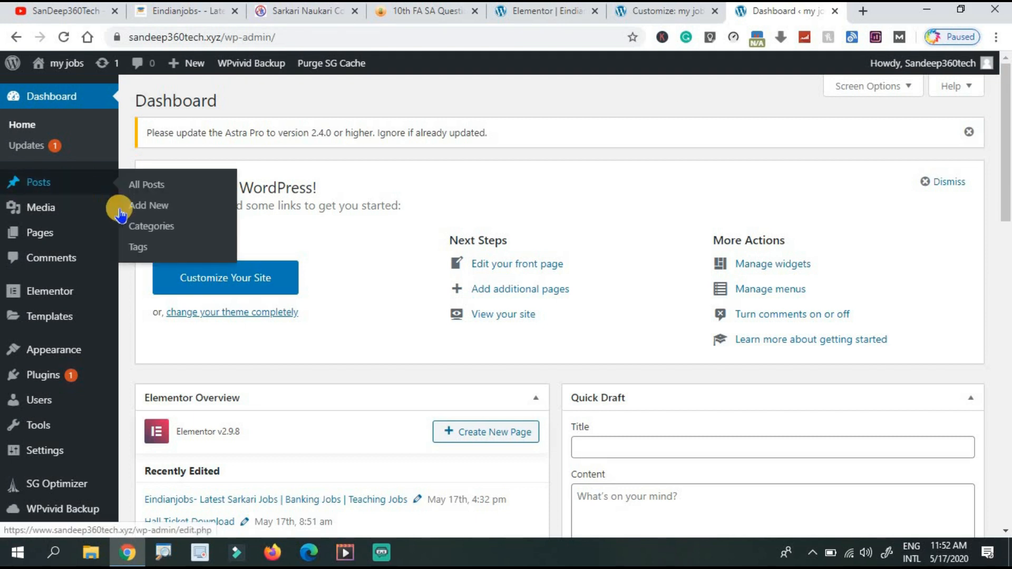
pyautogui.click(147, 228)
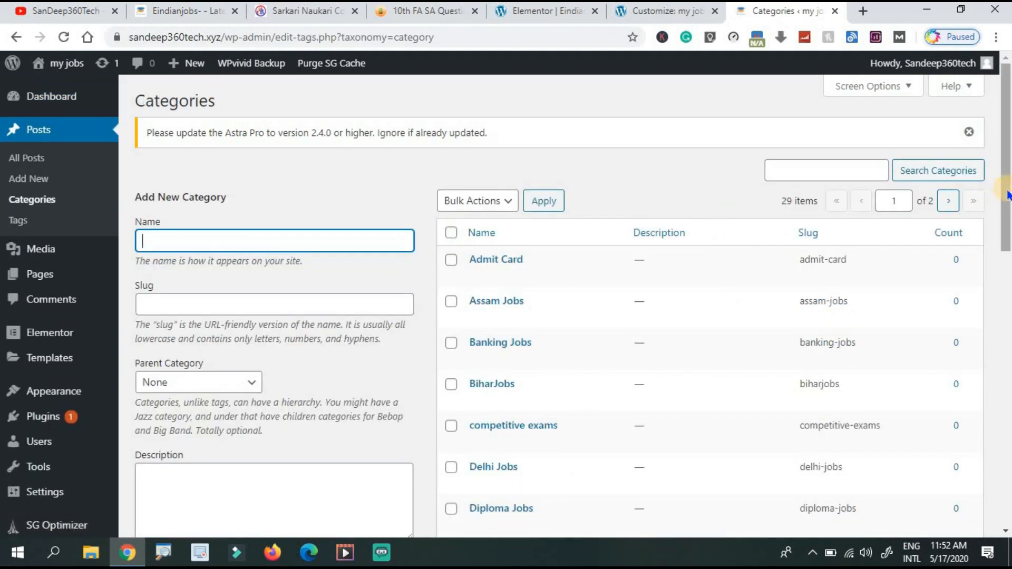
# Look through the categories list, then return to the Elementor editor for my jobs.
pyautogui.scroll(-3, 1007, 193)
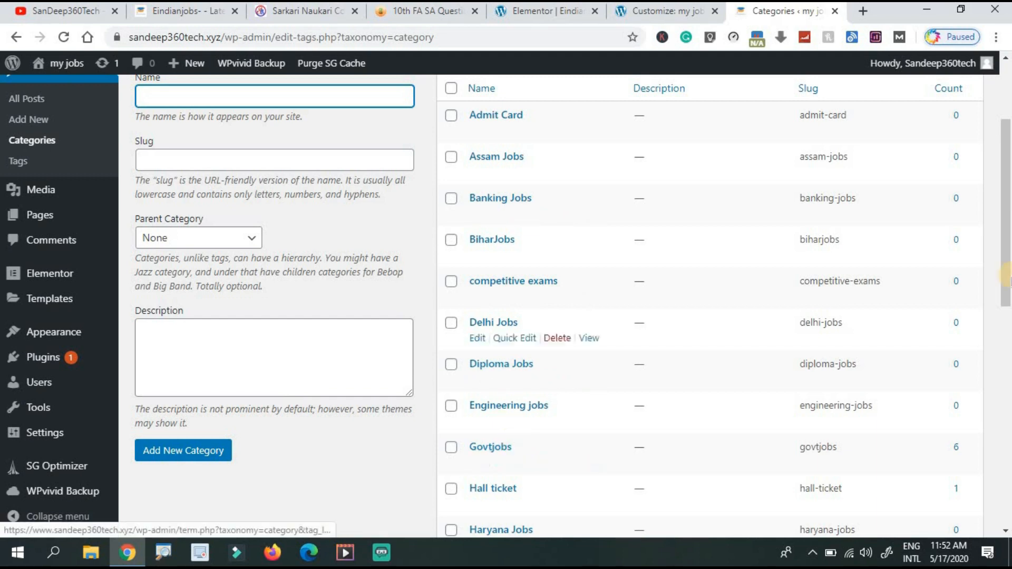
pyautogui.moveTo(1006, 258); pyautogui.dragTo(991, 195)
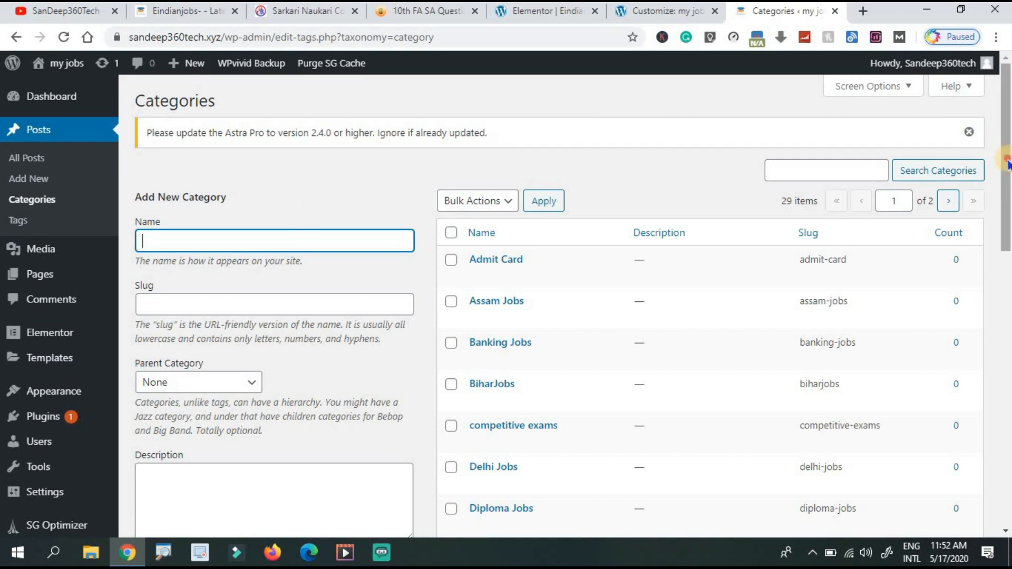
pyautogui.moveTo(1007, 161); pyautogui.dragTo(984, 302)
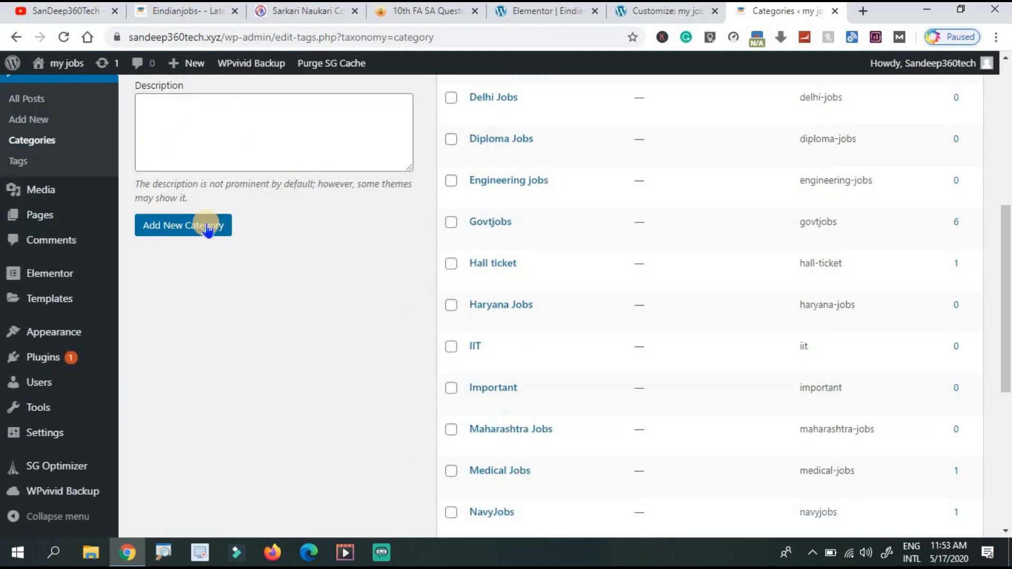
pyautogui.moveTo(484, 303)
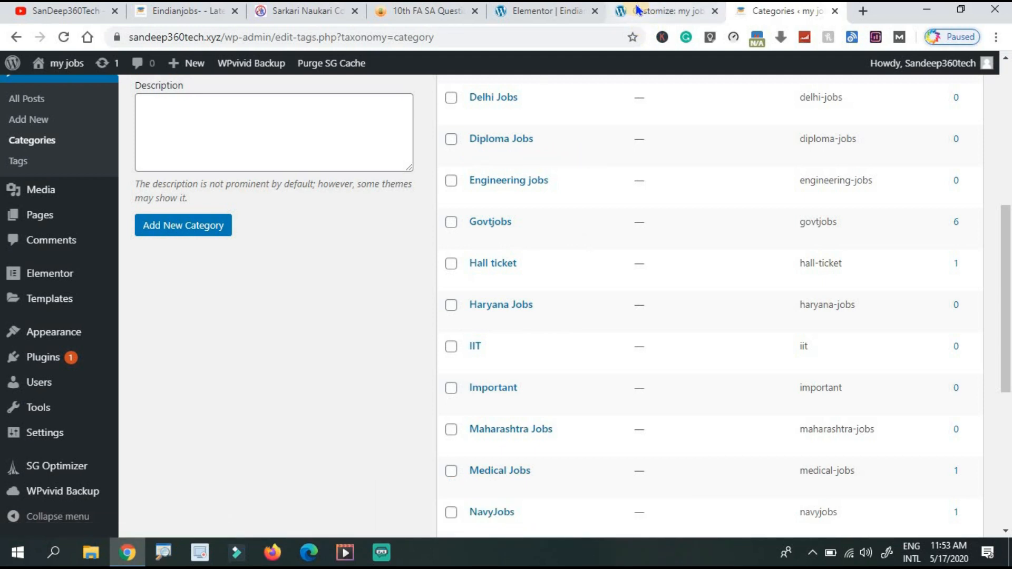
pyautogui.click(561, 15)
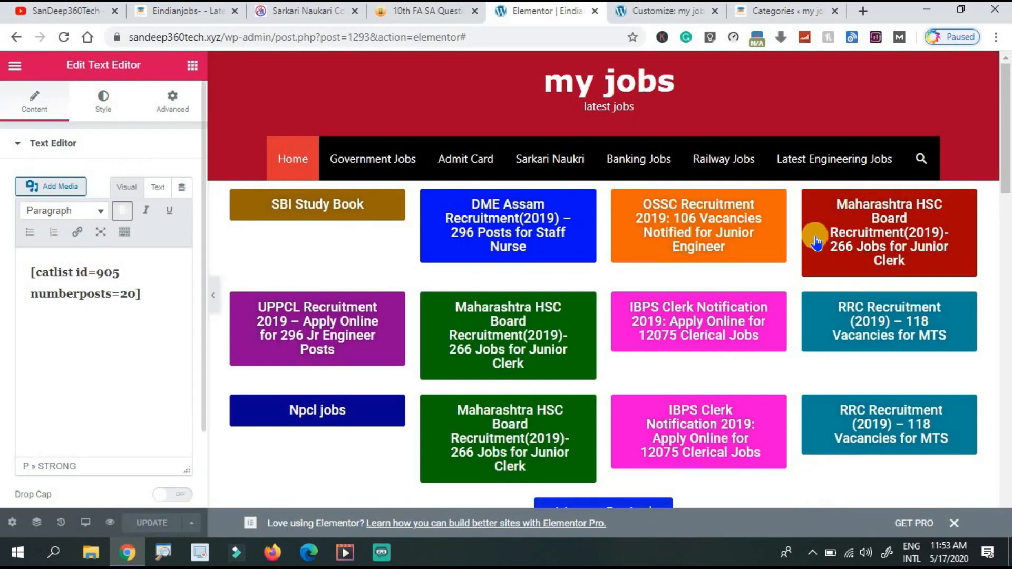
# Replace the Banking Jobs text widget shortcode with [catlist id=248 numberposts=10].
pyautogui.moveTo(1006, 163); pyautogui.dragTo(1007, 371)
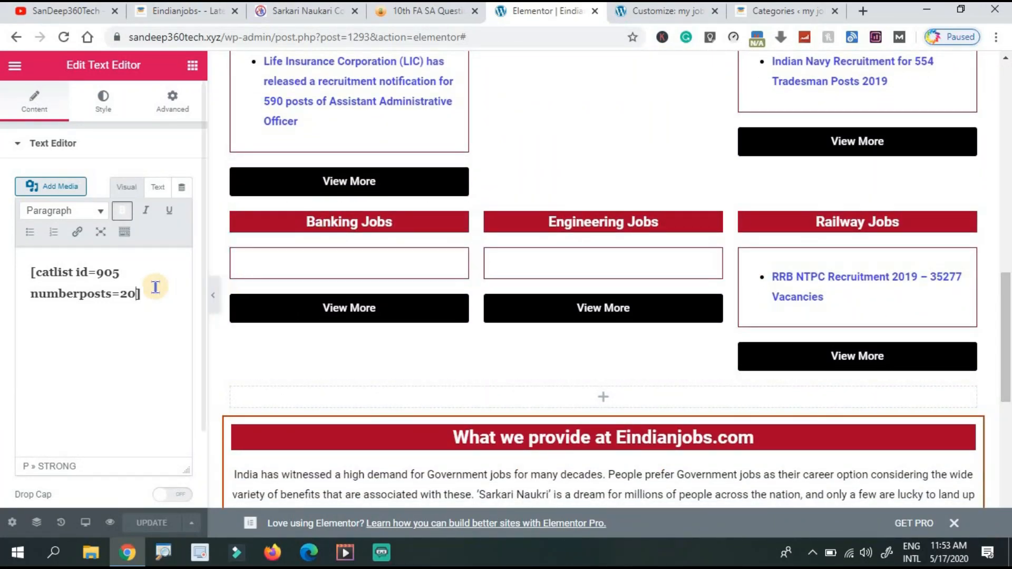
pyautogui.hotkey('ctrl', 'a')
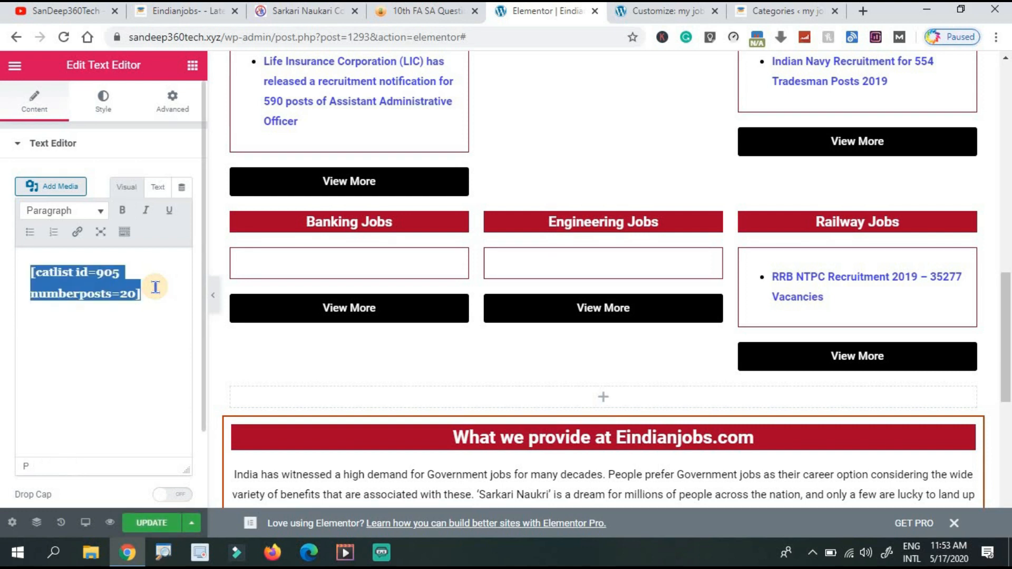
pyautogui.write('[catlist id=248 numberposts=10]')
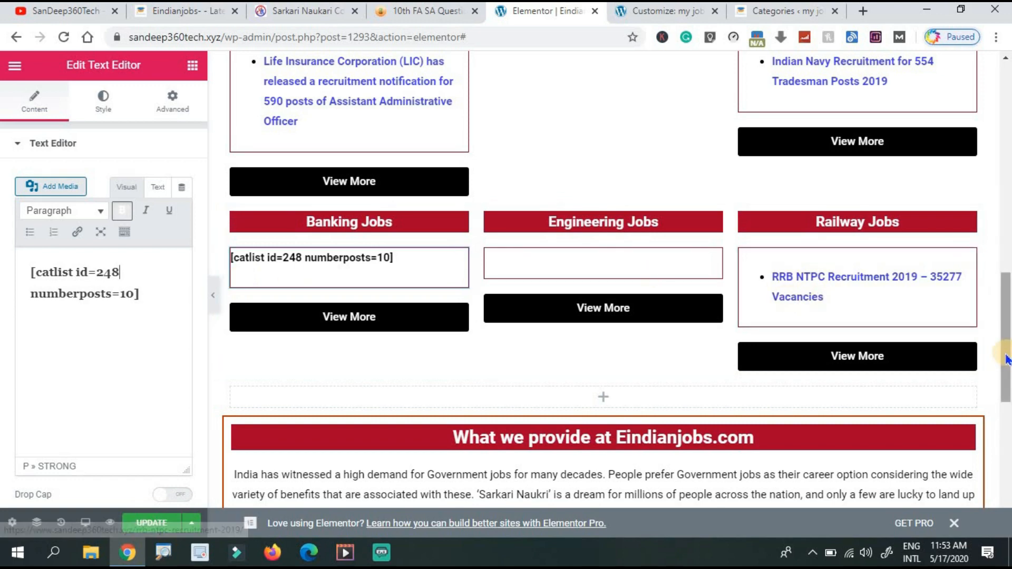
pyautogui.moveTo(1006, 358); pyautogui.dragTo(1002, 412)
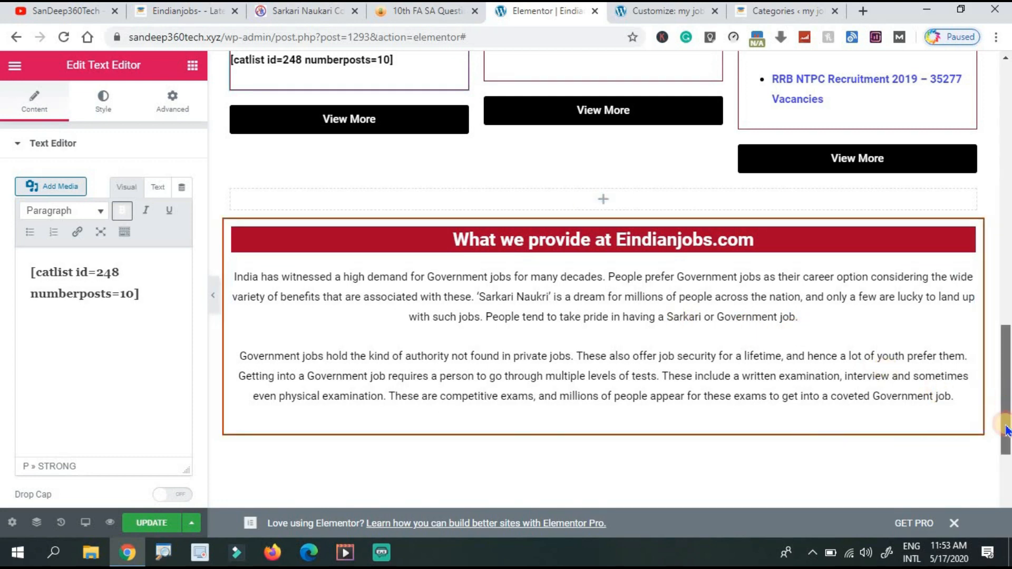
pyautogui.moveTo(1006, 403); pyautogui.dragTo(1007, 441)
# Duplicate the What we provide section.
pyautogui.moveTo(709, 204)
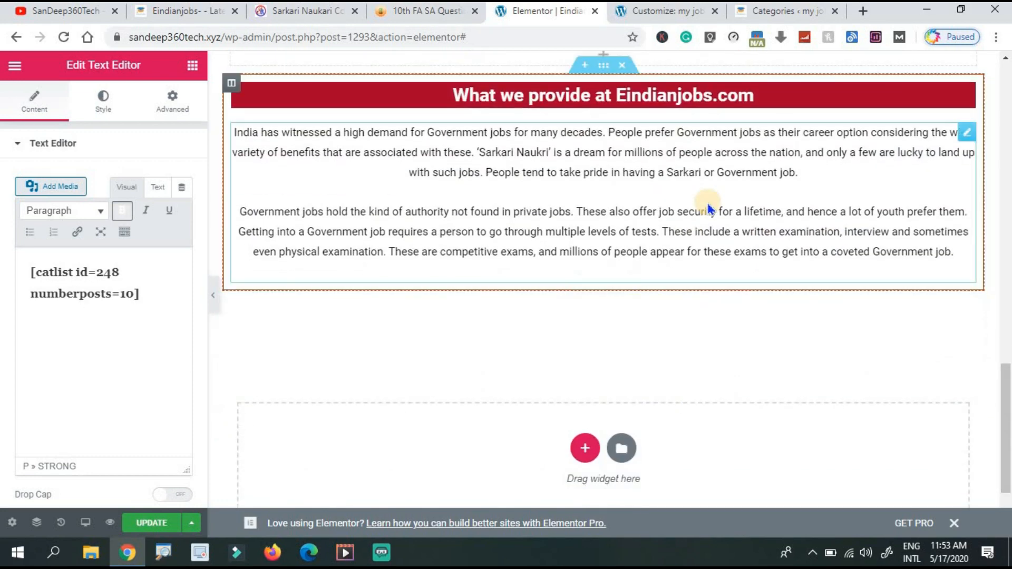
pyautogui.rightClick(602, 75)
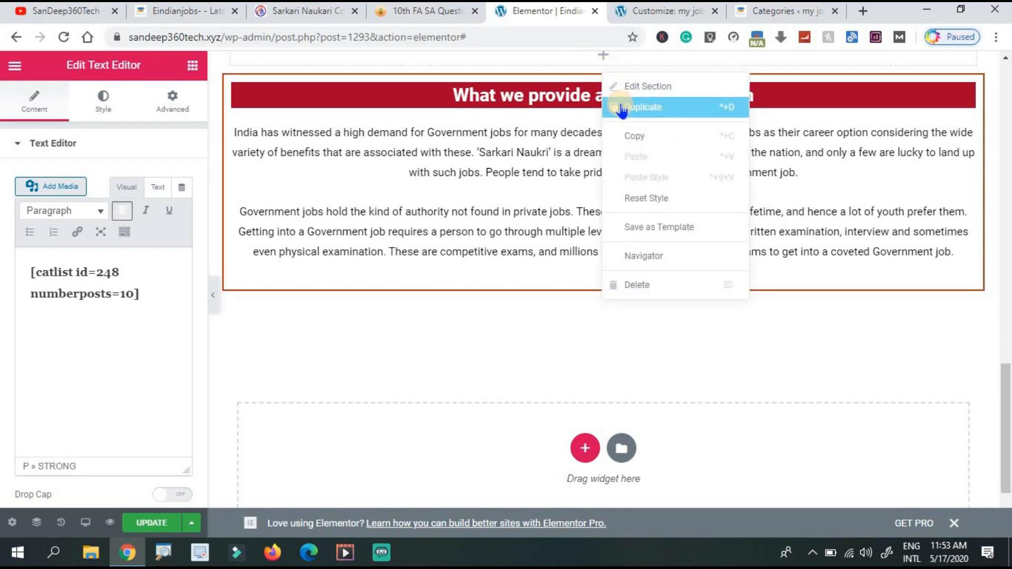
pyautogui.click(622, 108)
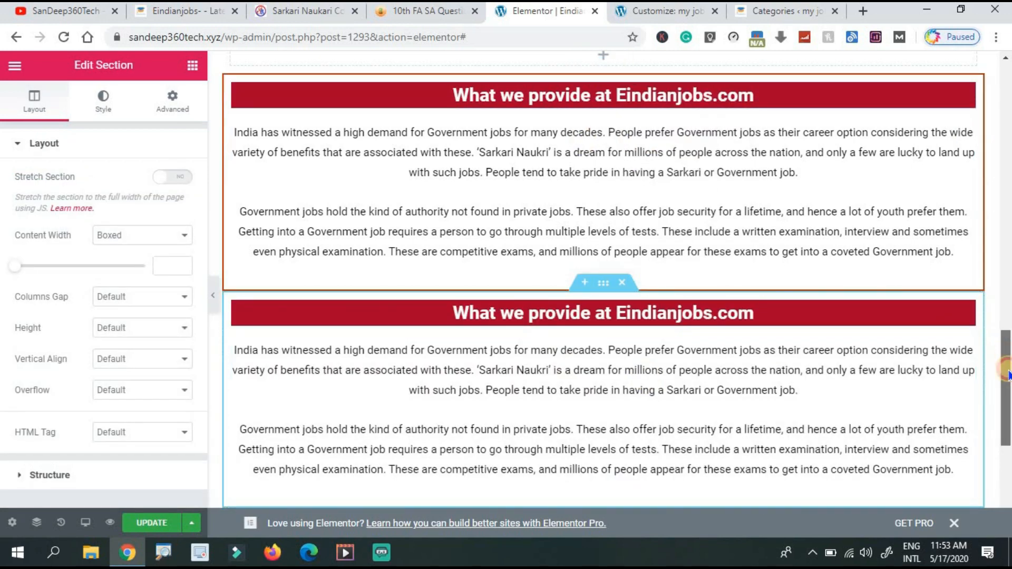
# Add a new section at the bottom with a 50/50 two-column structure.
pyautogui.scroll(-6, 1007, 374)
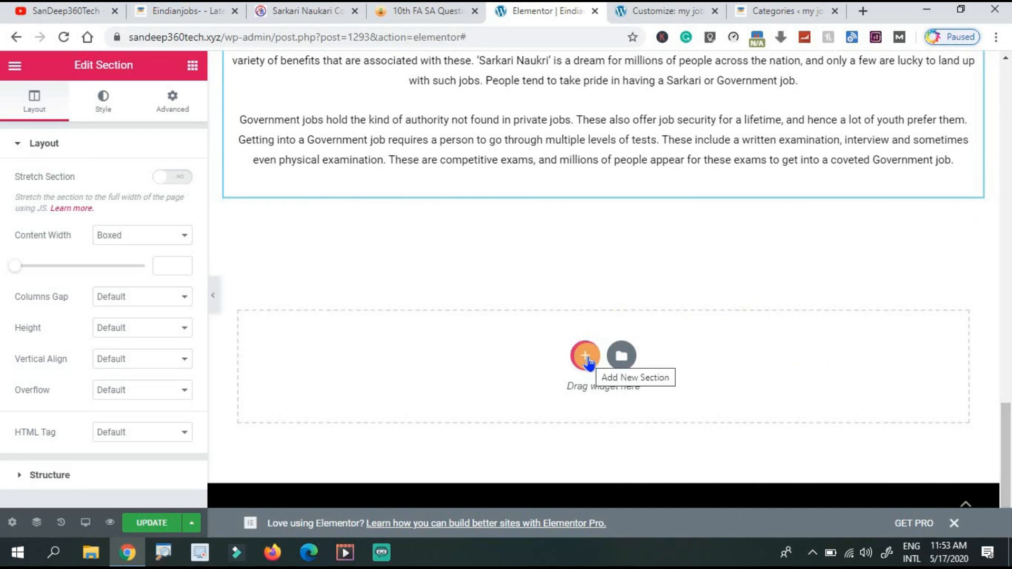
pyautogui.click(586, 357)
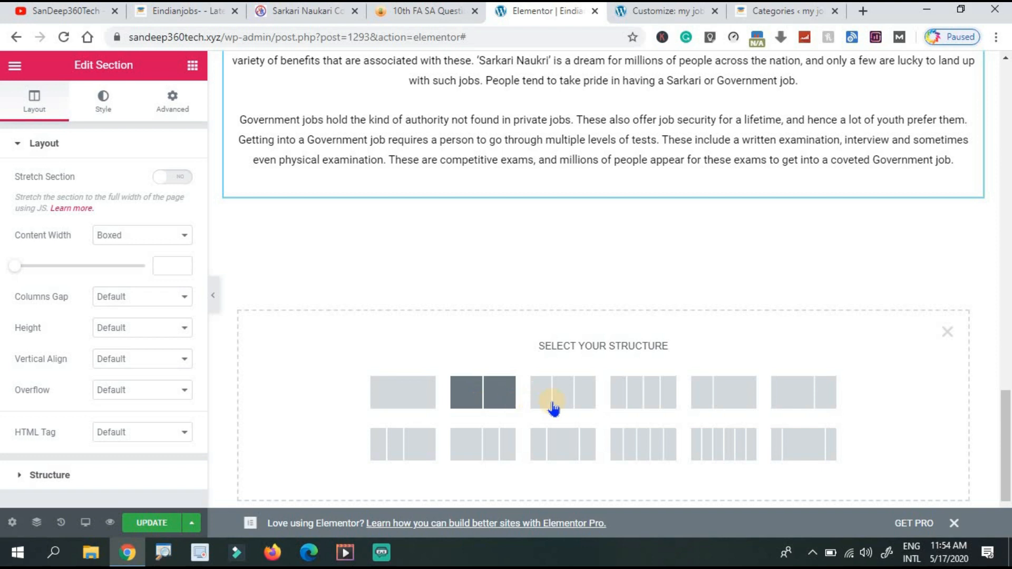
pyautogui.click(486, 399)
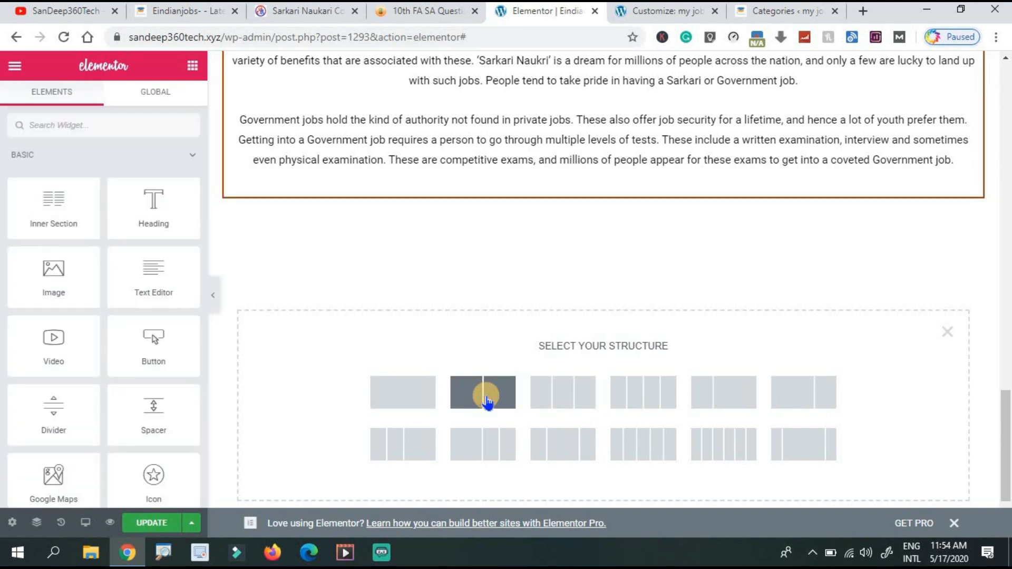
pyautogui.click(486, 401)
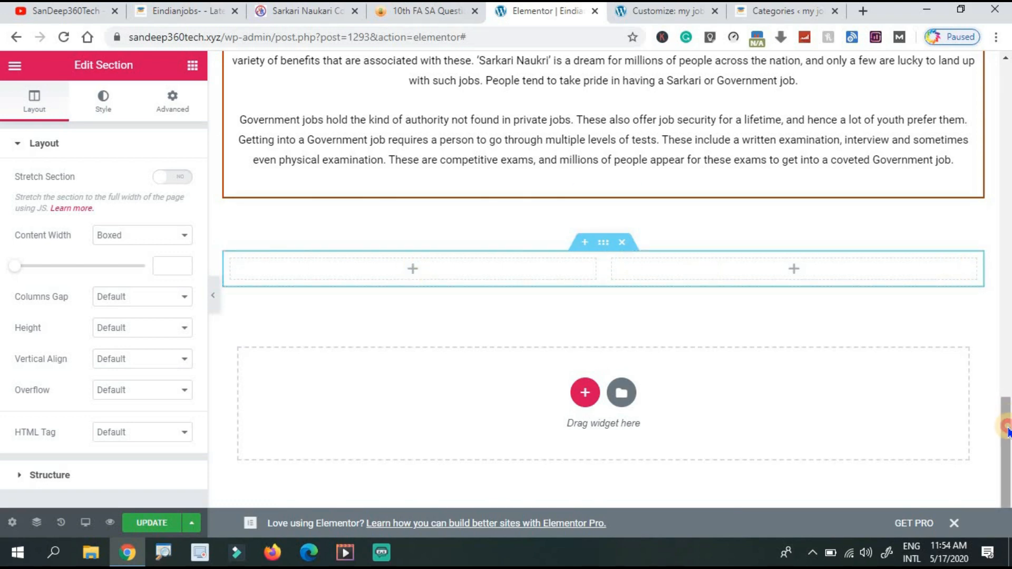
pyautogui.moveTo(1007, 430); pyautogui.dragTo(1007, 412)
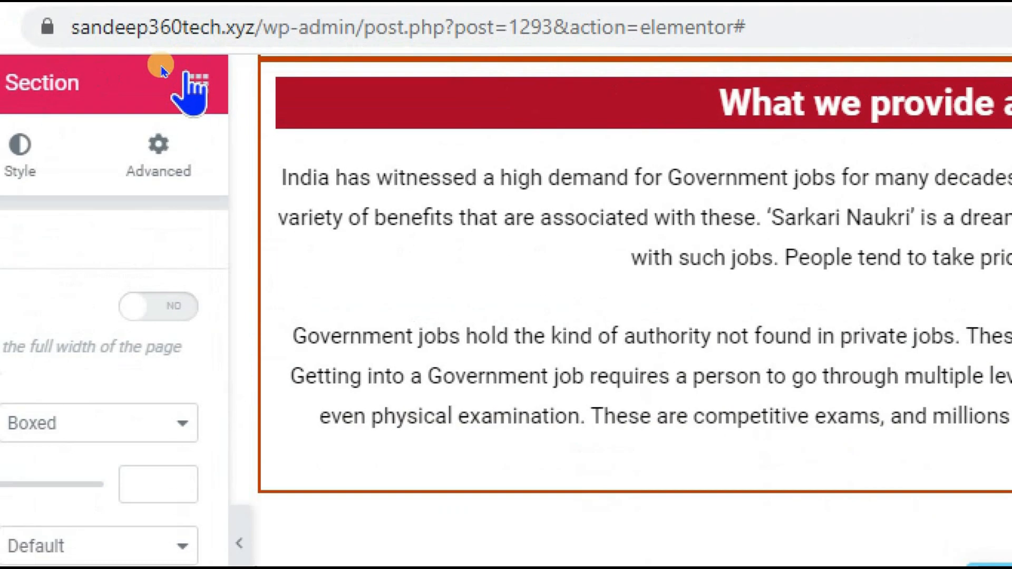
# Drop a Heading widget into each of the two new columns.
pyautogui.click(219, 83)
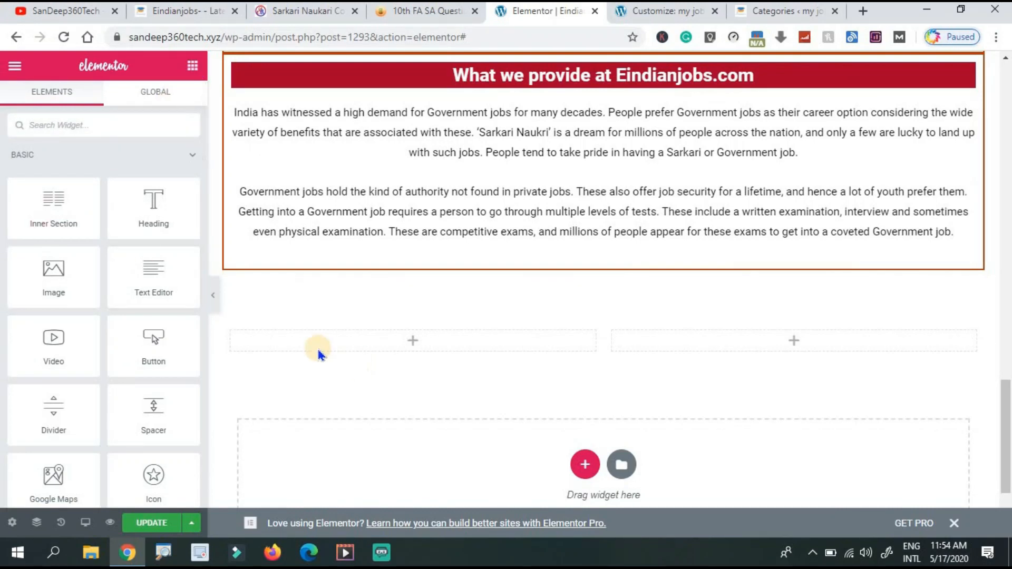
pyautogui.moveTo(163, 213); pyautogui.dragTo(397, 343)
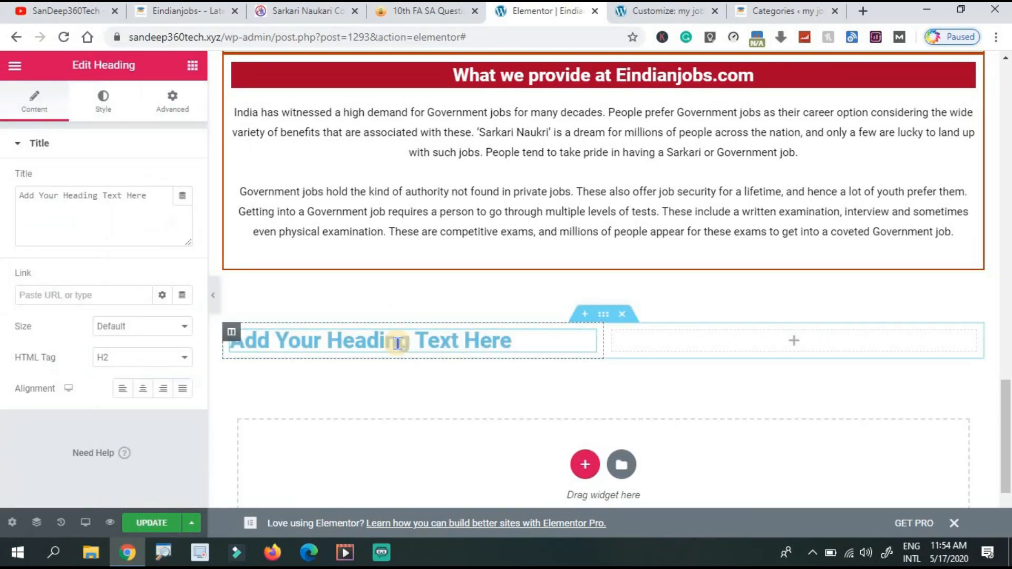
pyautogui.click(187, 73)
pyautogui.moveTo(152, 211); pyautogui.dragTo(730, 333)
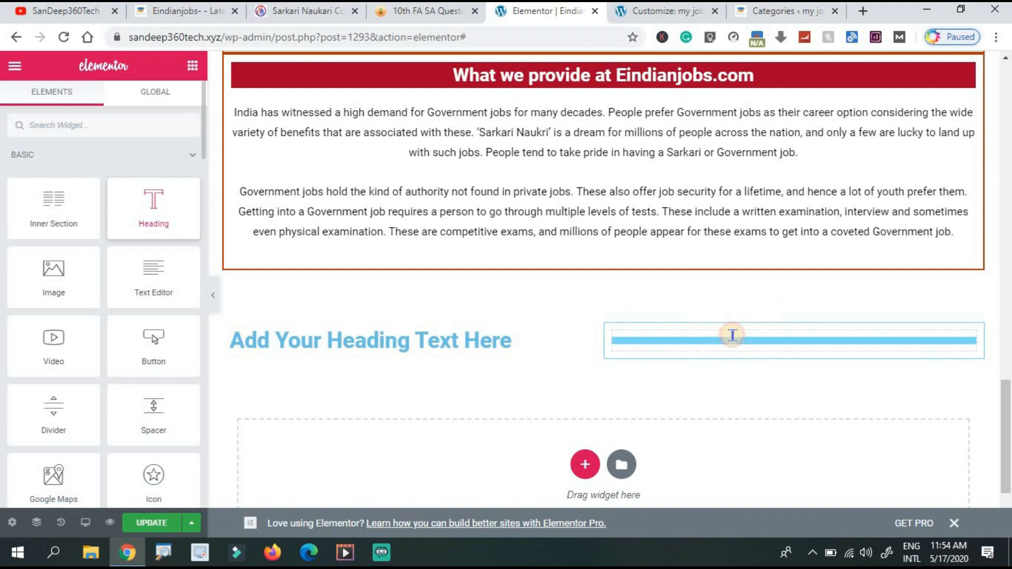
# Change the left heading's title to 'diploma results' and centre-align it.
pyautogui.click(519, 343)
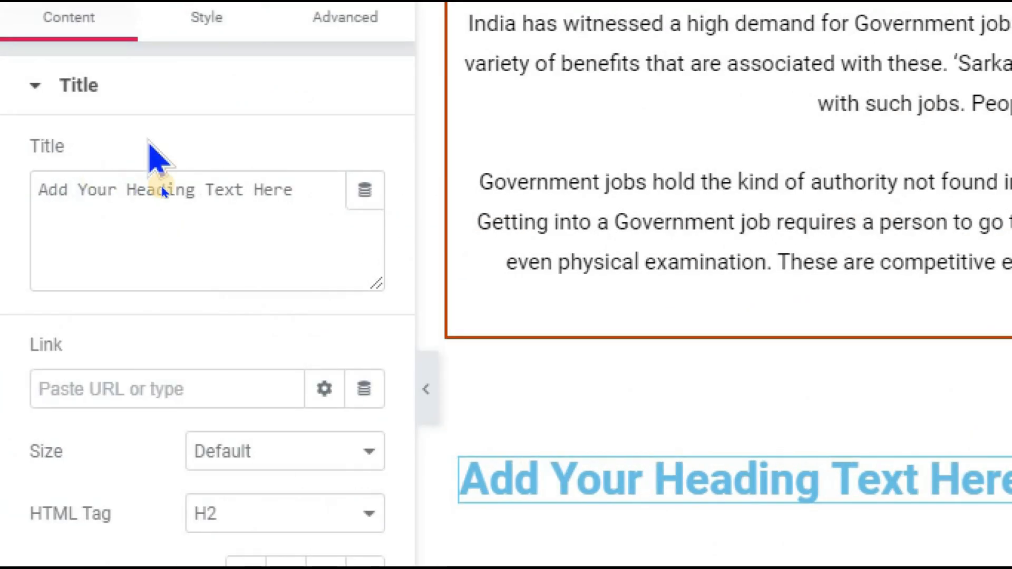
pyautogui.click(161, 192)
pyautogui.hotkey('ctrl', 'a')
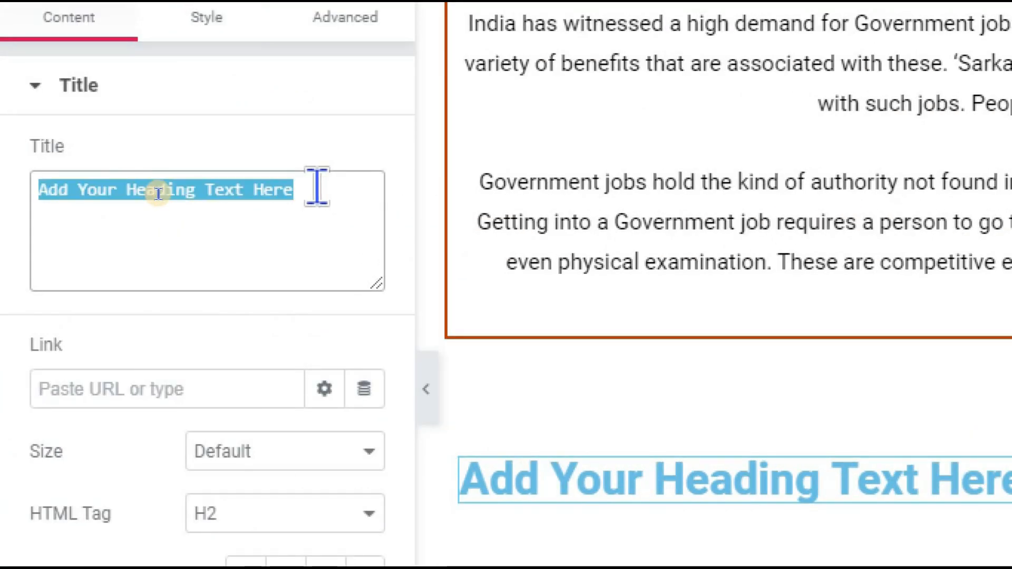
pyautogui.write('diploma results')
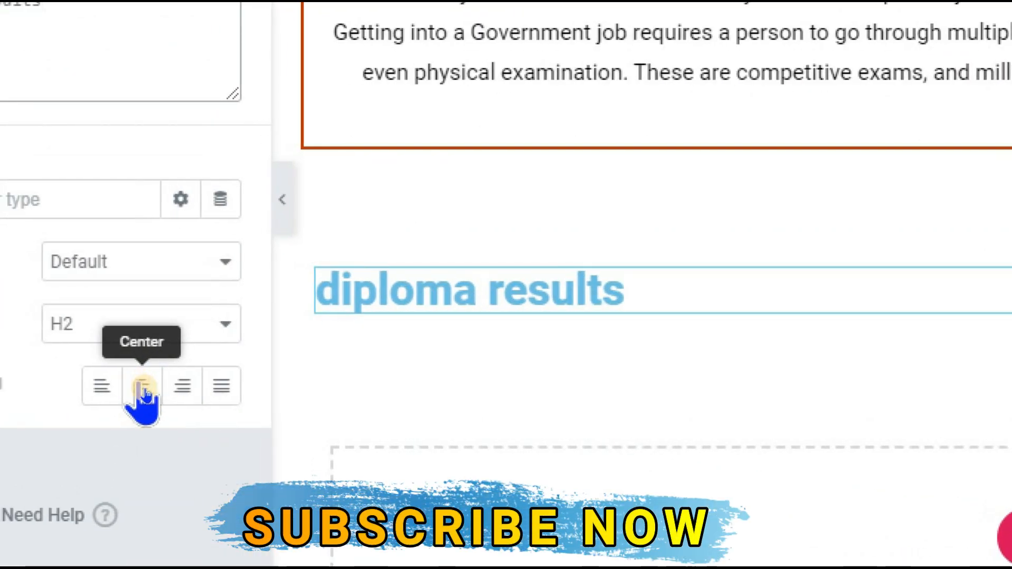
pyautogui.click(143, 389)
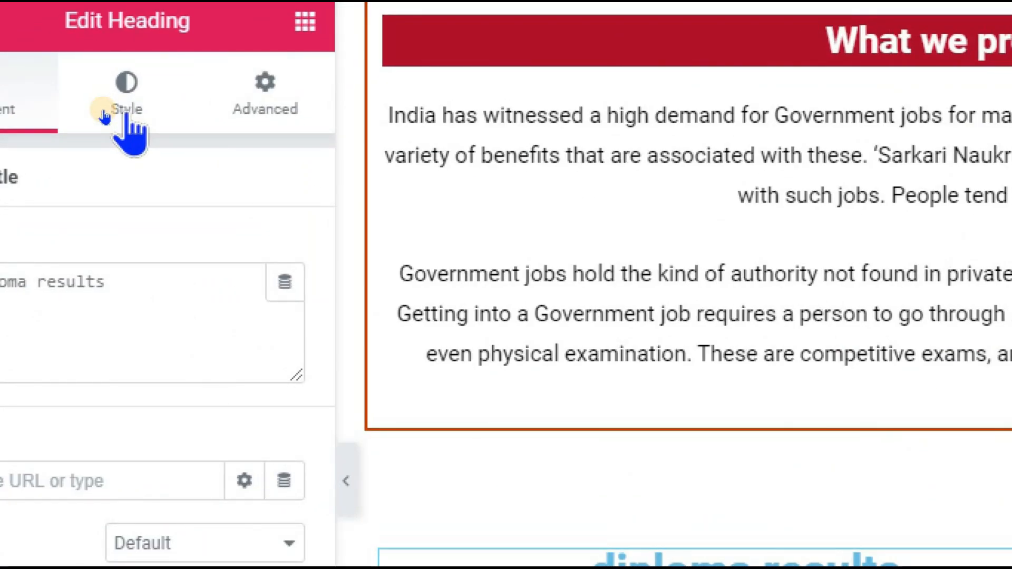
pyautogui.click(104, 115)
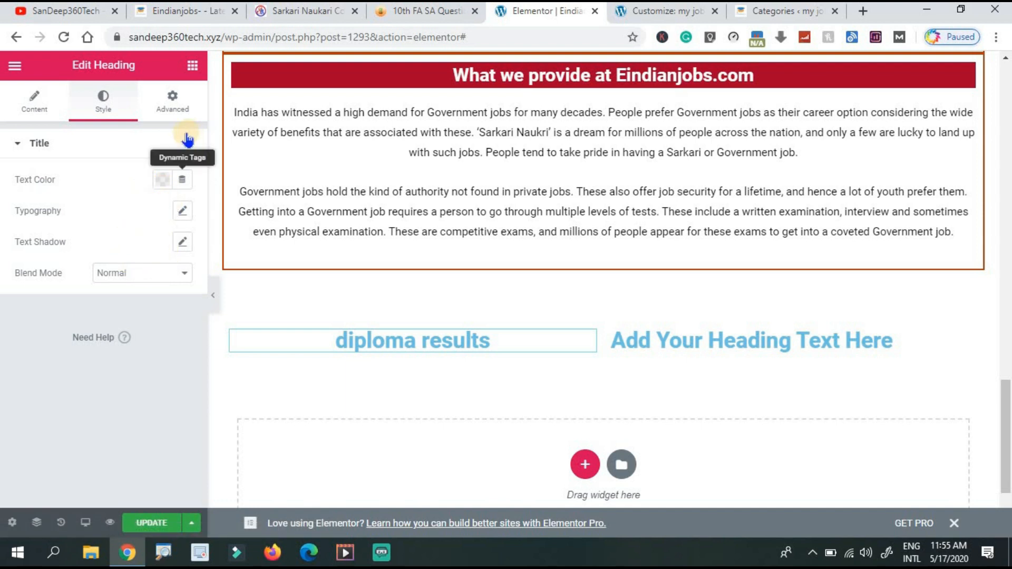
# Make the diploma results heading text red.
pyautogui.click(162, 181)
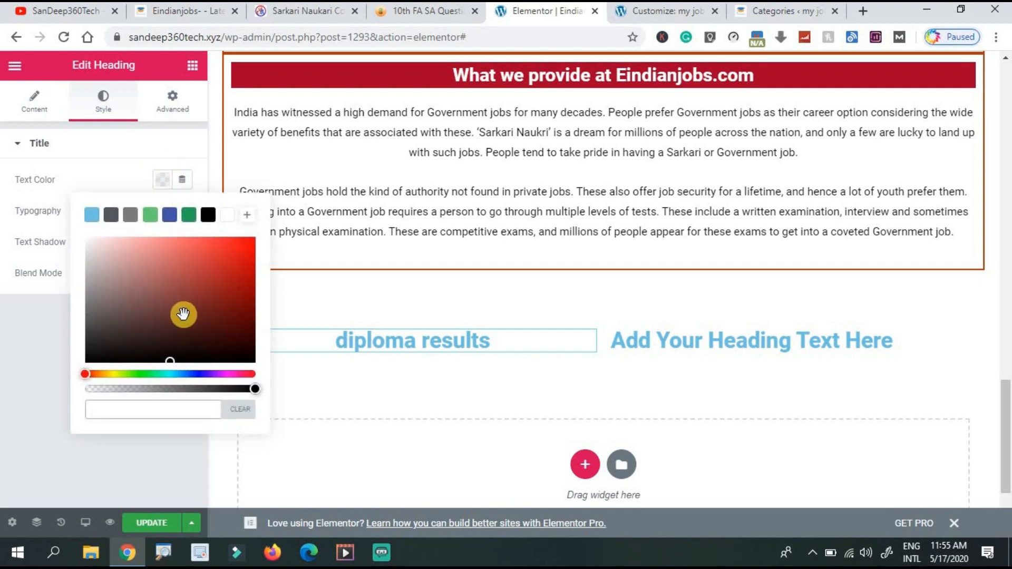
pyautogui.click(235, 266)
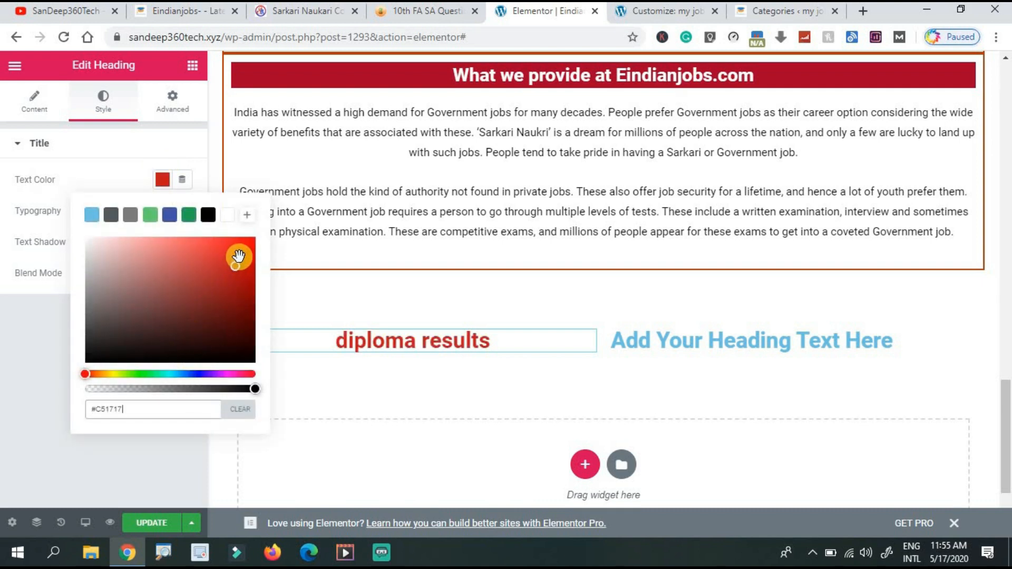
pyautogui.click(132, 147)
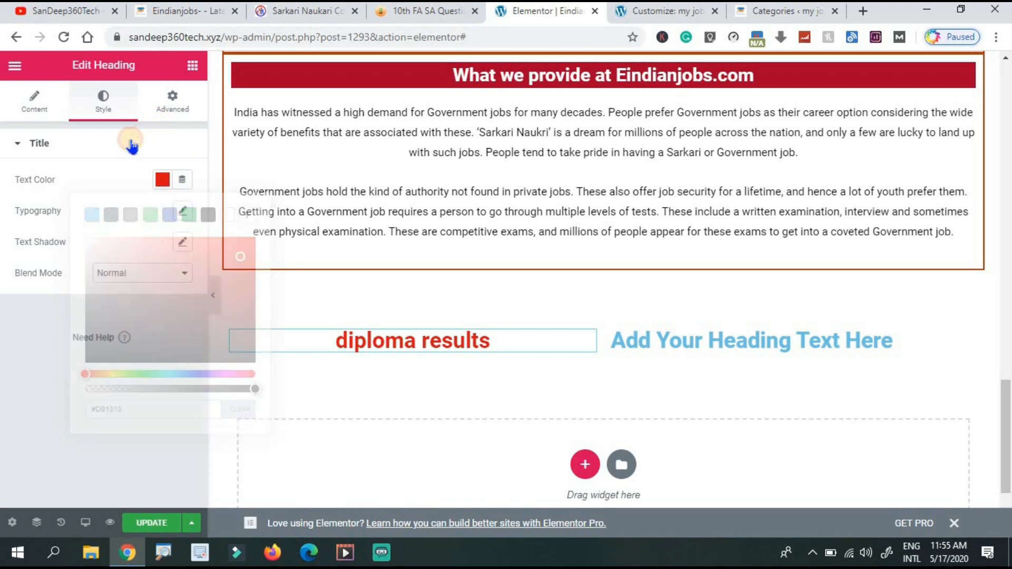
# Give the heading a #4BAAD3 background colour and copy that colour code.
pyautogui.click(176, 116)
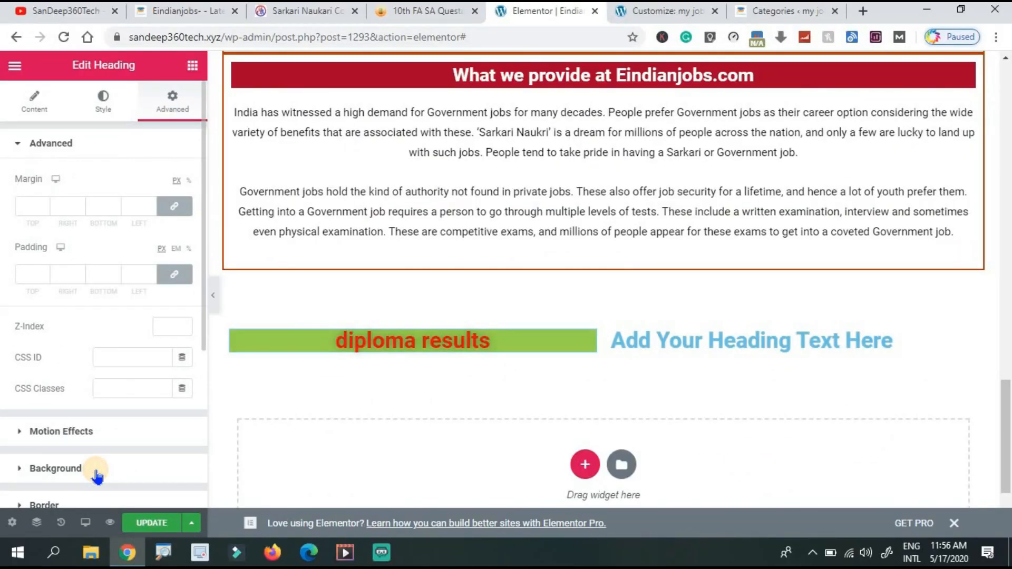
pyautogui.click(97, 475)
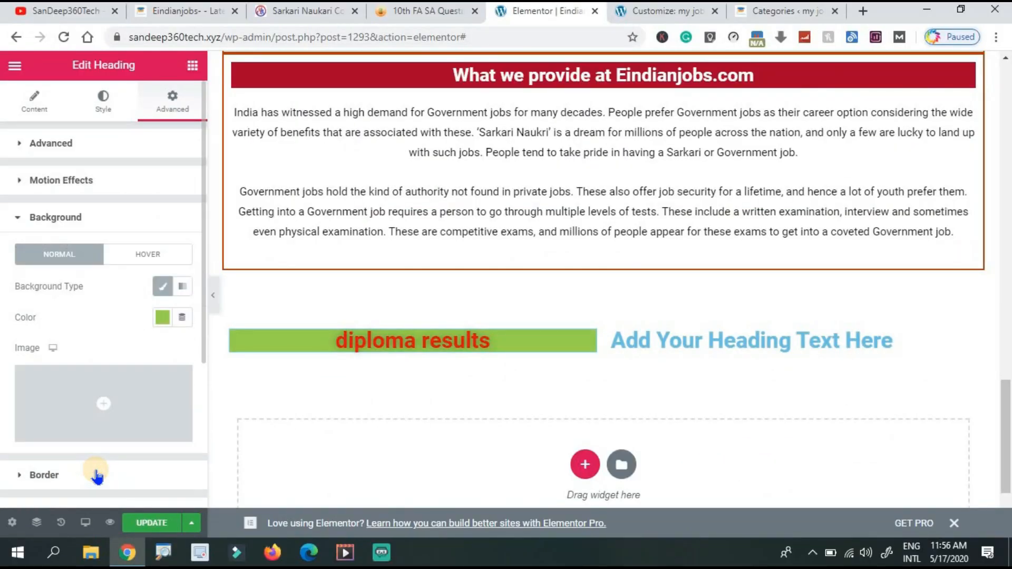
pyautogui.click(164, 322)
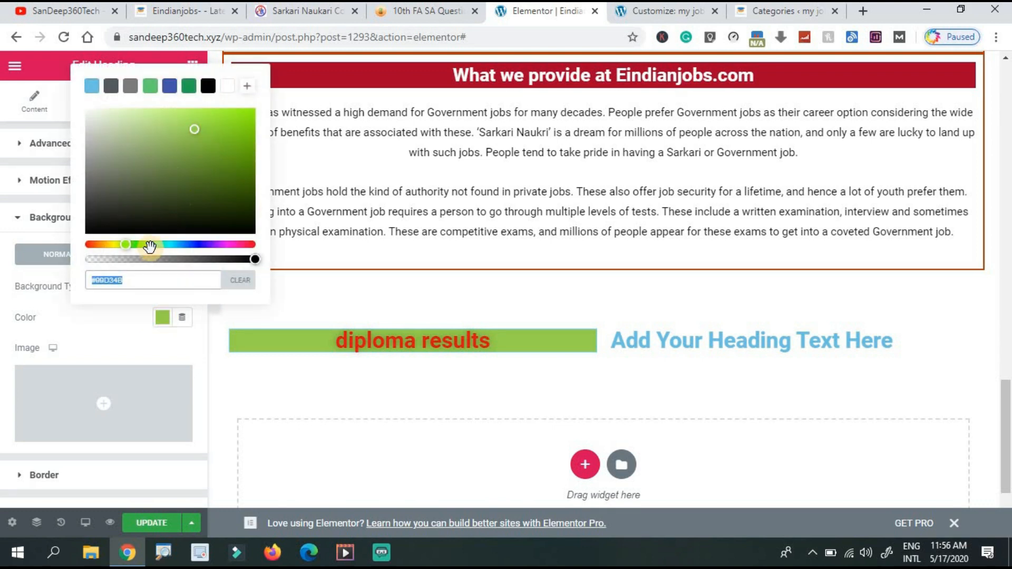
pyautogui.moveTo(124, 244); pyautogui.dragTo(180, 244)
pyautogui.click(180, 281)
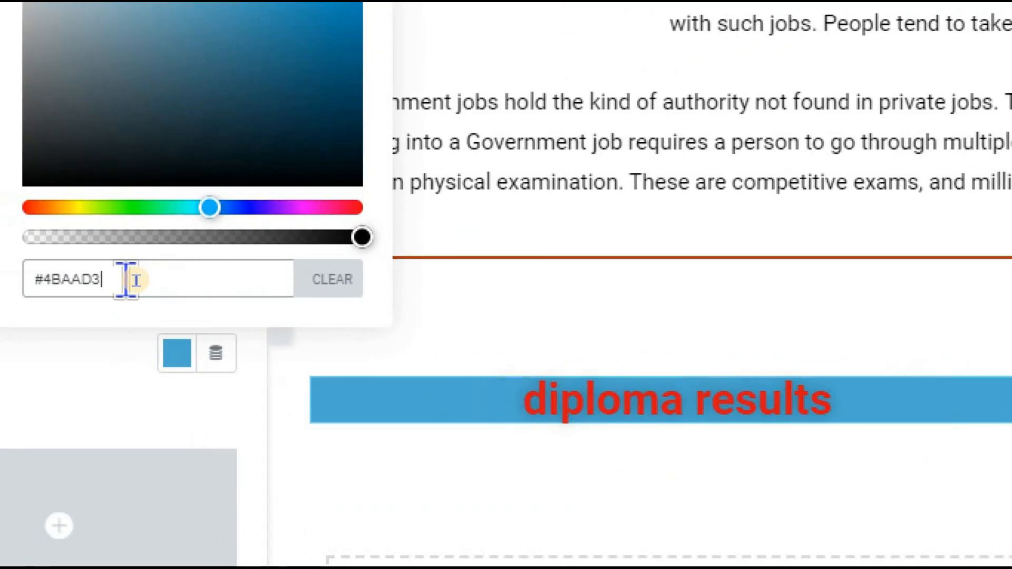
pyautogui.hotkey('ctrl', 'a')
pyautogui.hotkey('ctrl', 'c')
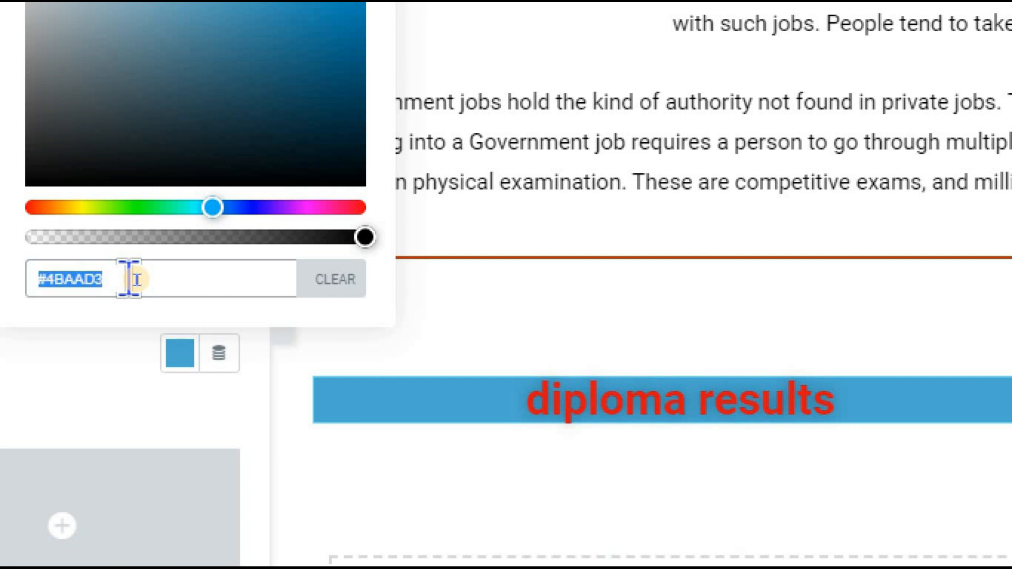
pyautogui.click(180, 352)
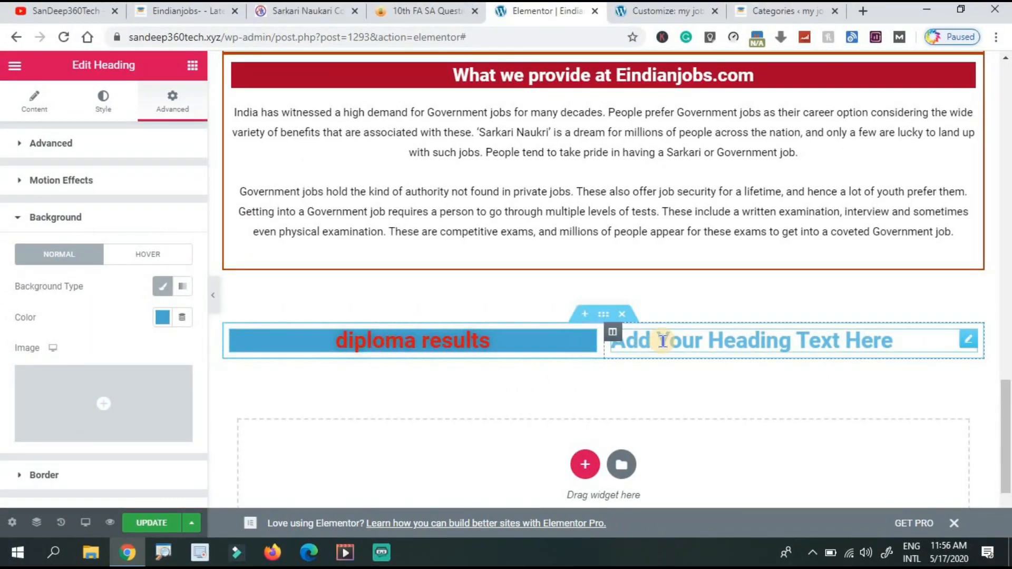
pyautogui.click(663, 341)
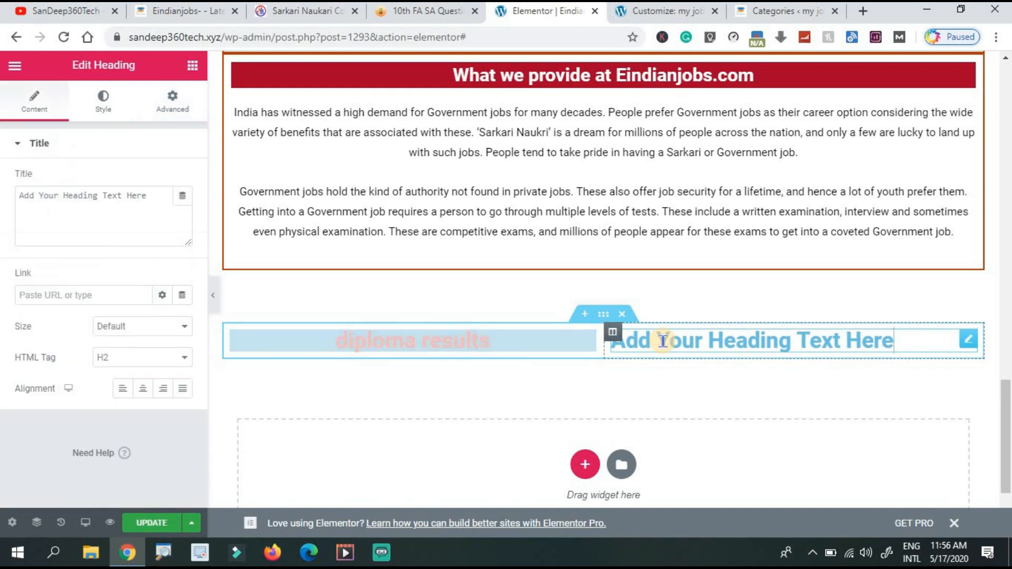
# Paste #4BAAD3 as the placeholder heading's classic background colour.
pyautogui.click(172, 101)
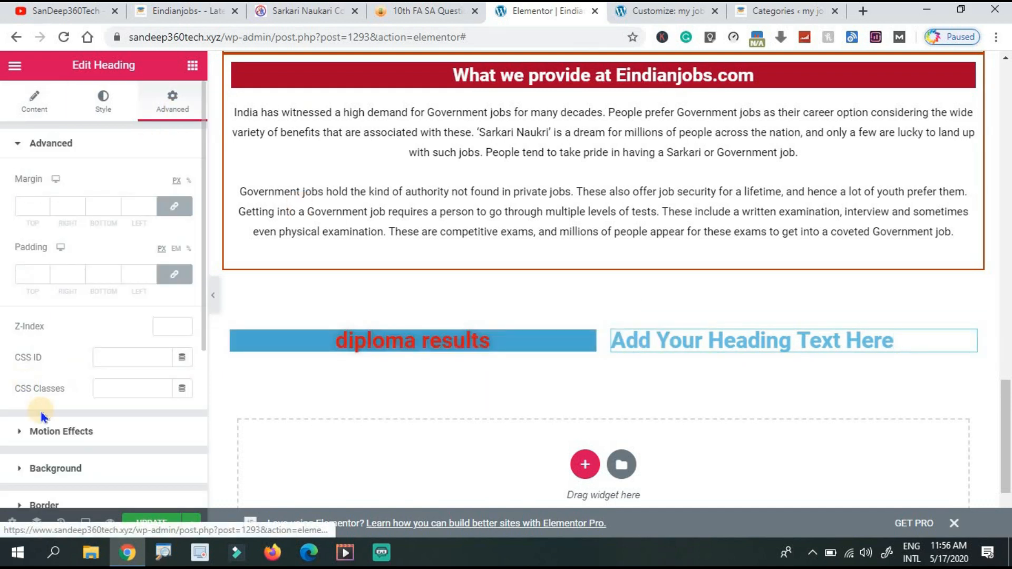
pyautogui.click(68, 470)
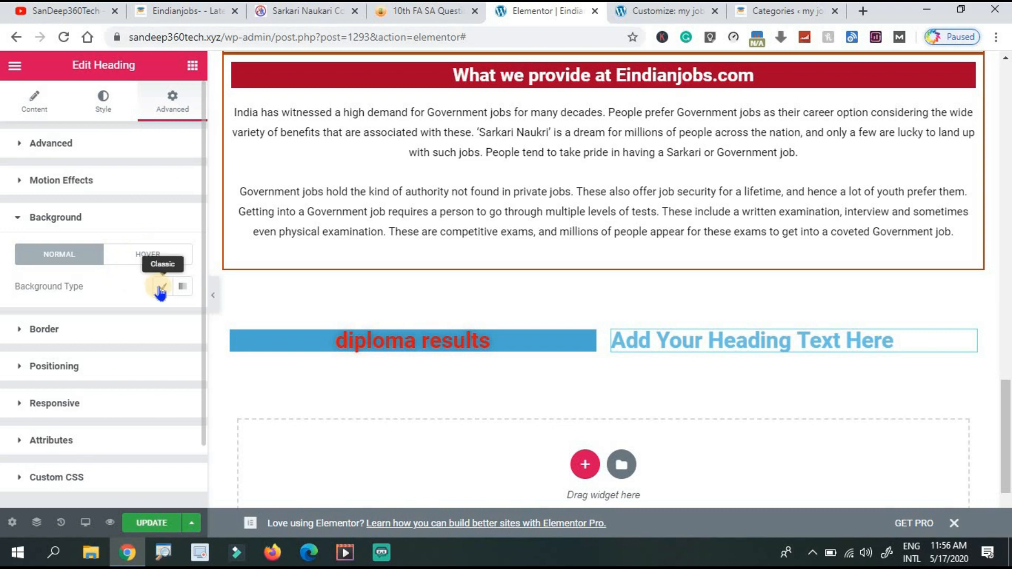
pyautogui.click(161, 287)
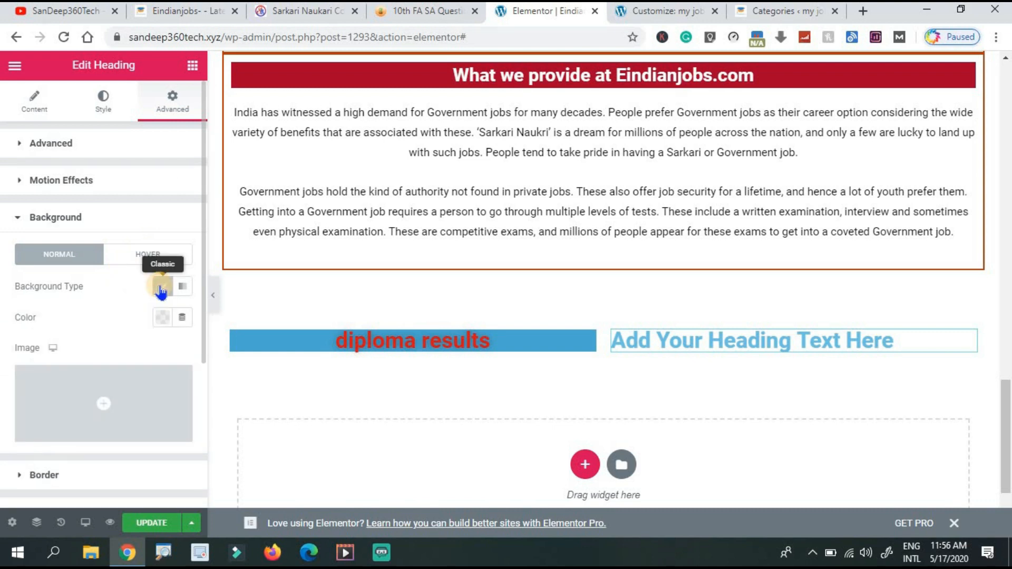
pyautogui.click(161, 318)
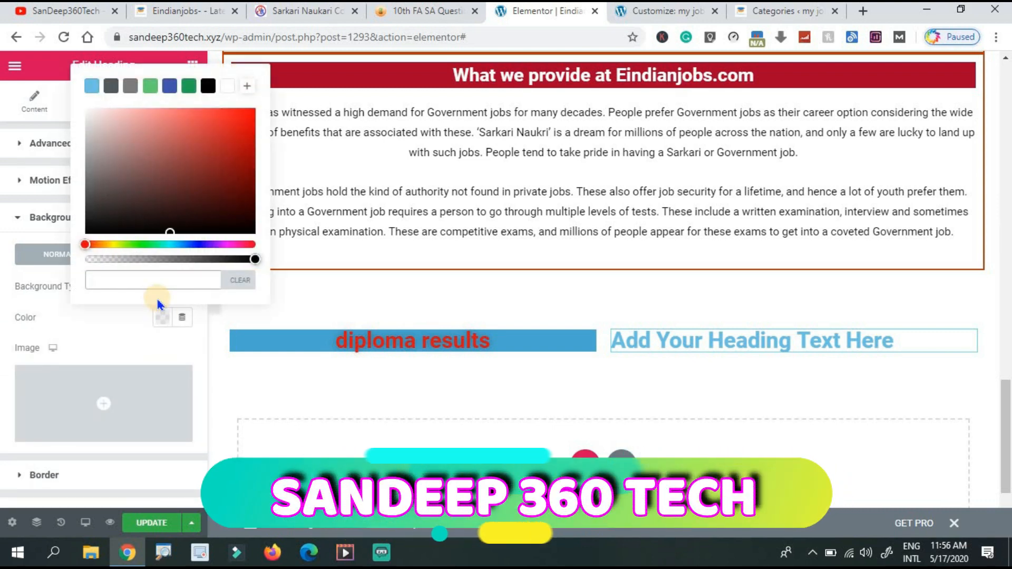
pyautogui.hotkey('ctrl', 'v')
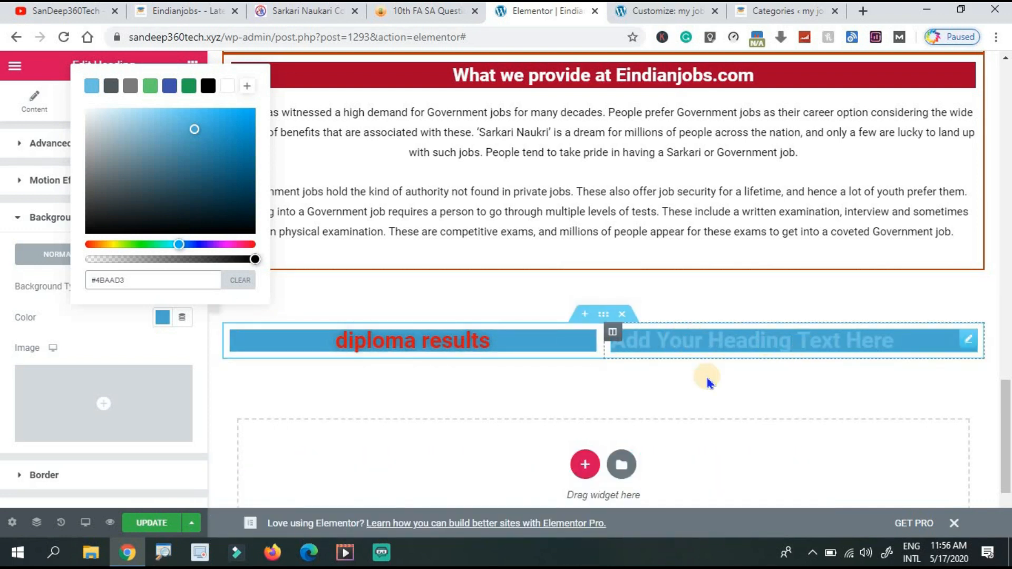
pyautogui.click(641, 378)
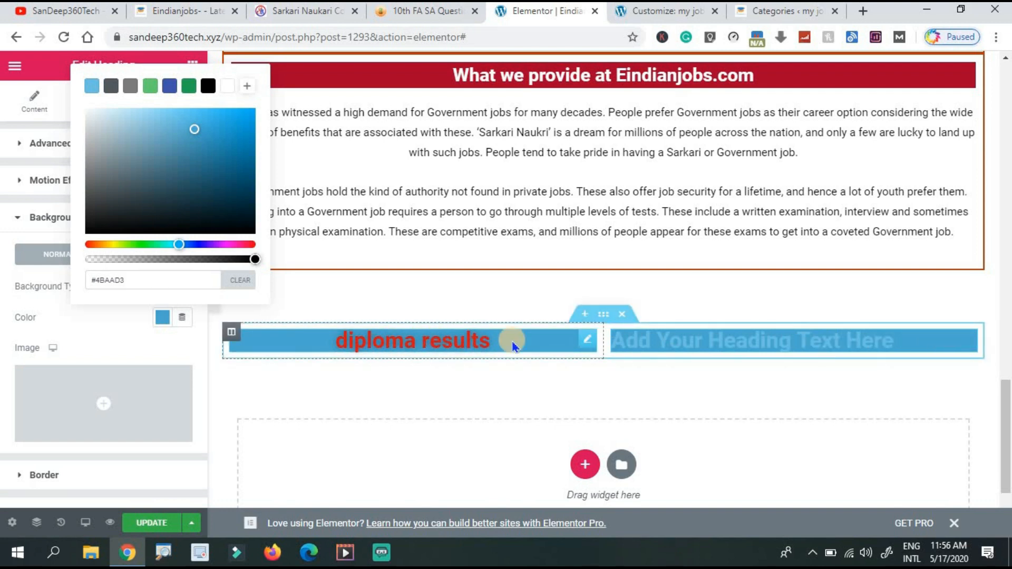
# Duplicate the diploma results heading, delete the placeholder heading, and move the copy right.
pyautogui.rightClick(592, 345)
pyautogui.click(599, 346)
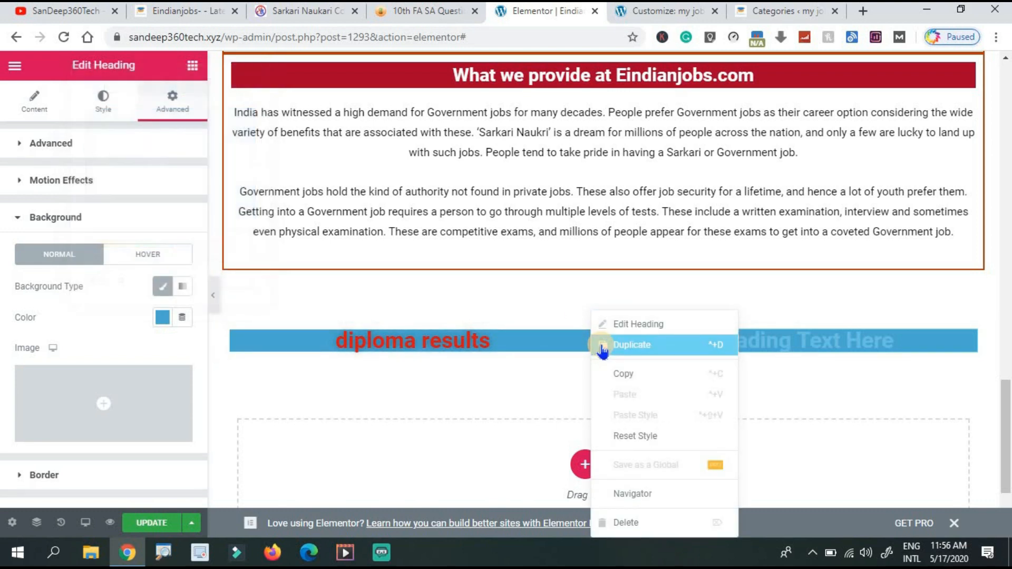
pyautogui.rightClick(969, 347)
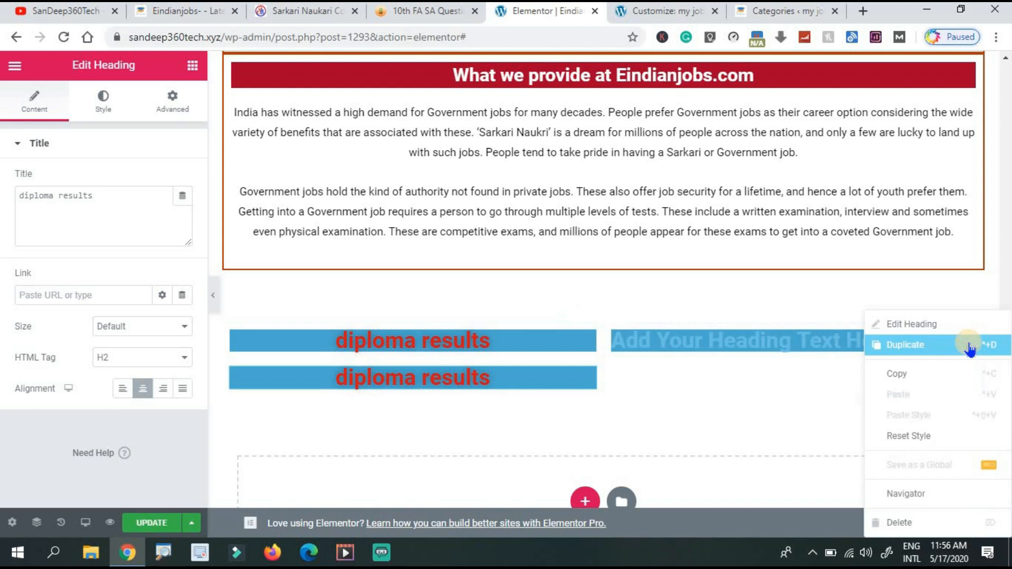
pyautogui.click(916, 524)
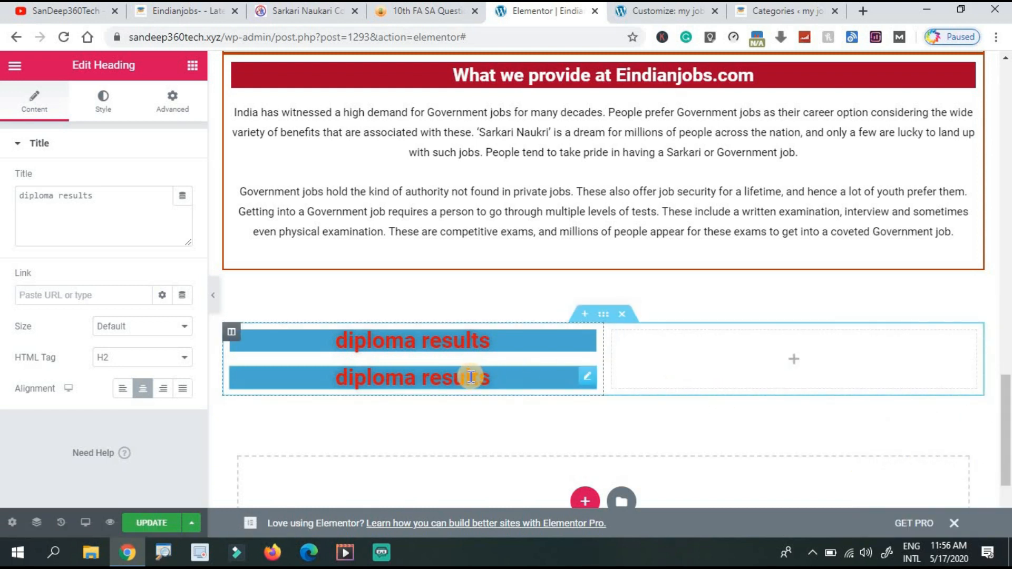
pyautogui.moveTo(471, 376); pyautogui.dragTo(736, 338)
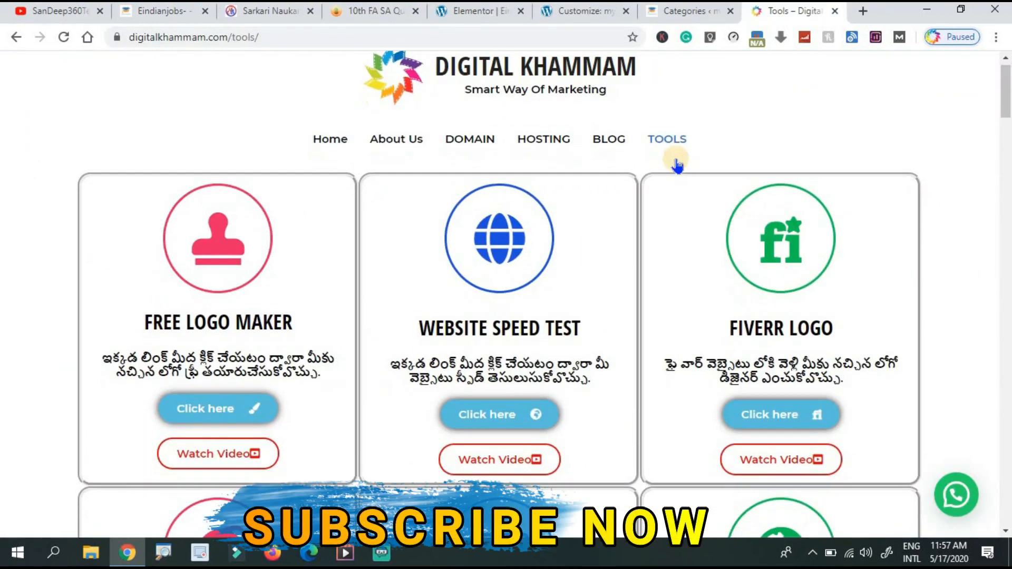
# Scroll through the Digital Khammam tool cards, then return to the Customizer tab.
pyautogui.scroll(-5, 674, 164)
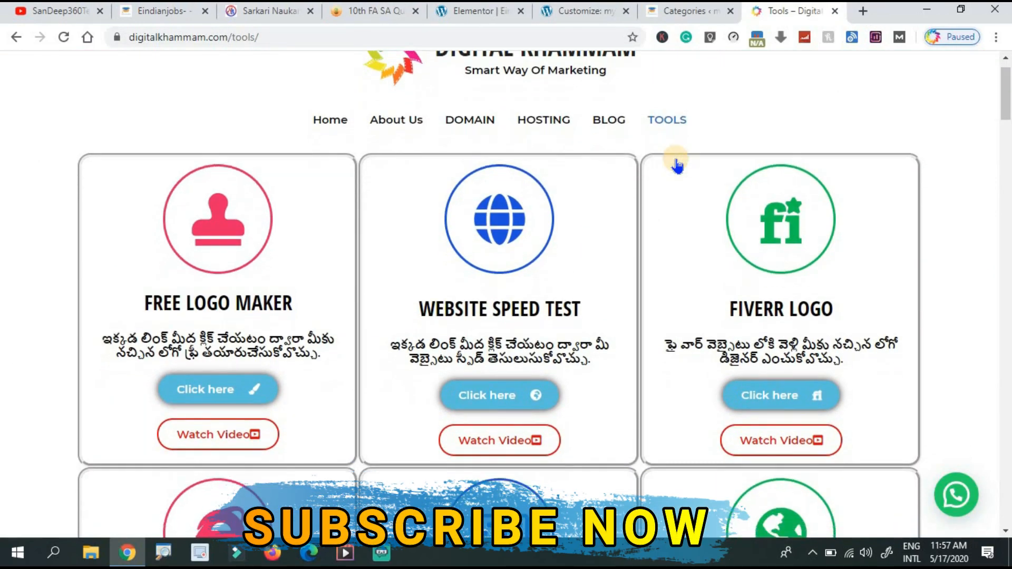
pyautogui.scroll(-20, 676, 165)
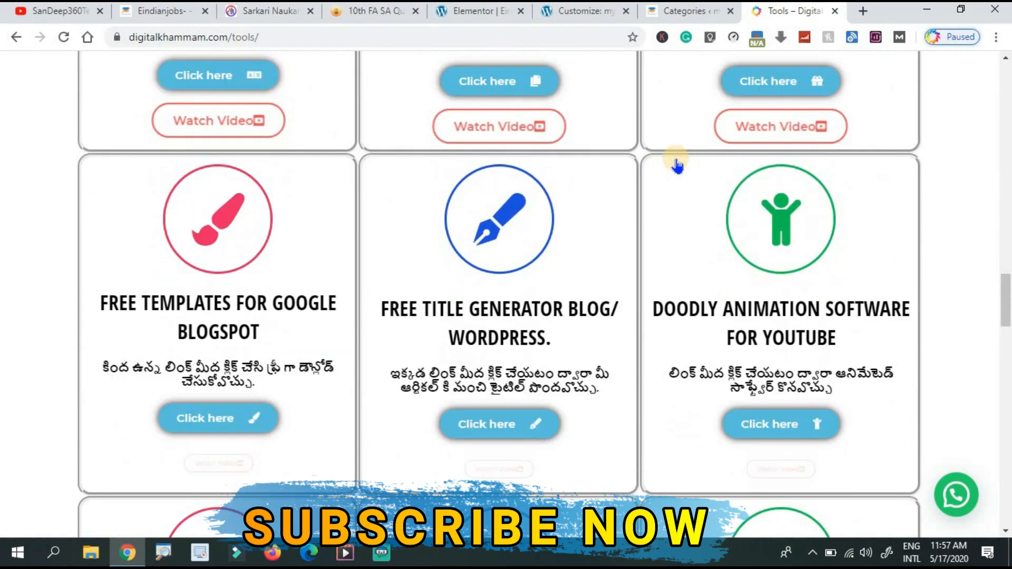
pyautogui.scroll(15, 678, 165)
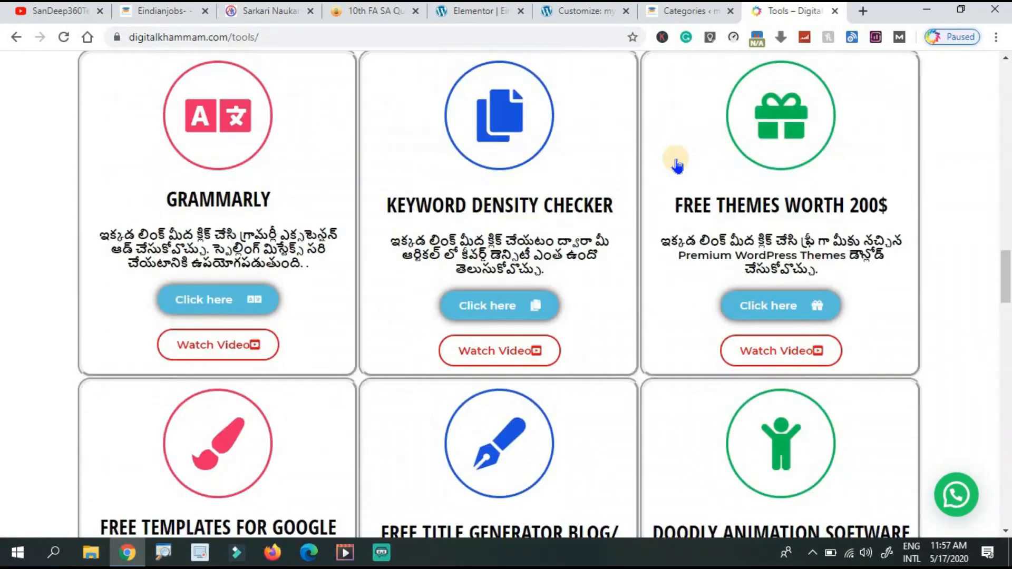
pyautogui.scroll(-18, 677, 165)
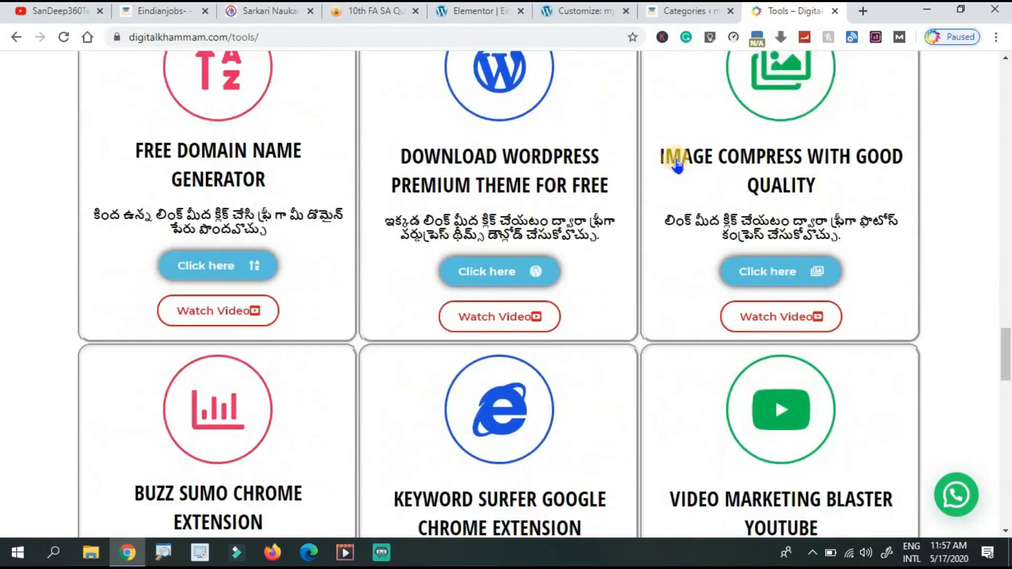
pyautogui.scroll(-15, 678, 165)
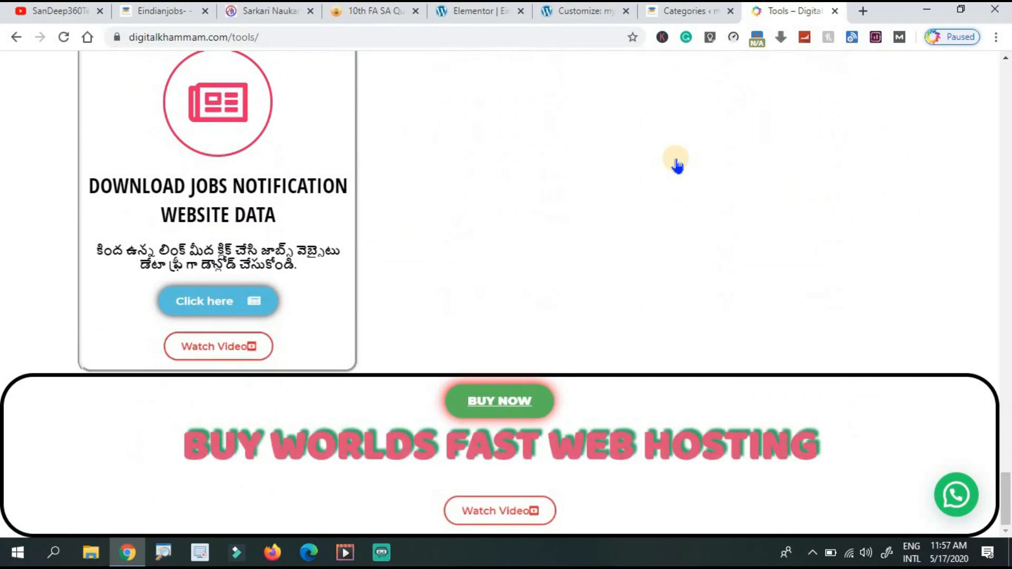
pyautogui.scroll(8, 677, 165)
pyautogui.scroll(10, 677, 165)
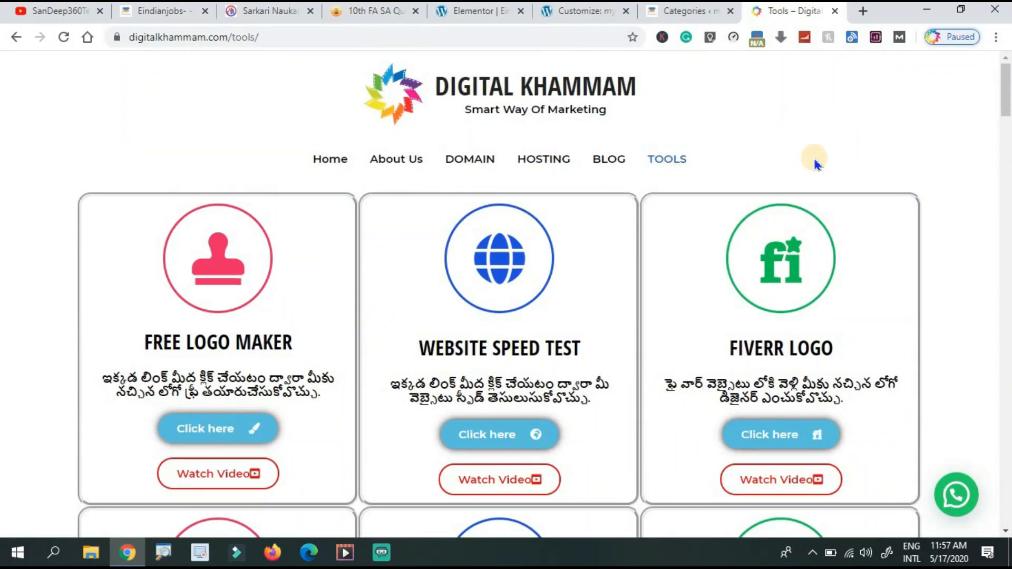
pyautogui.click(574, 12)
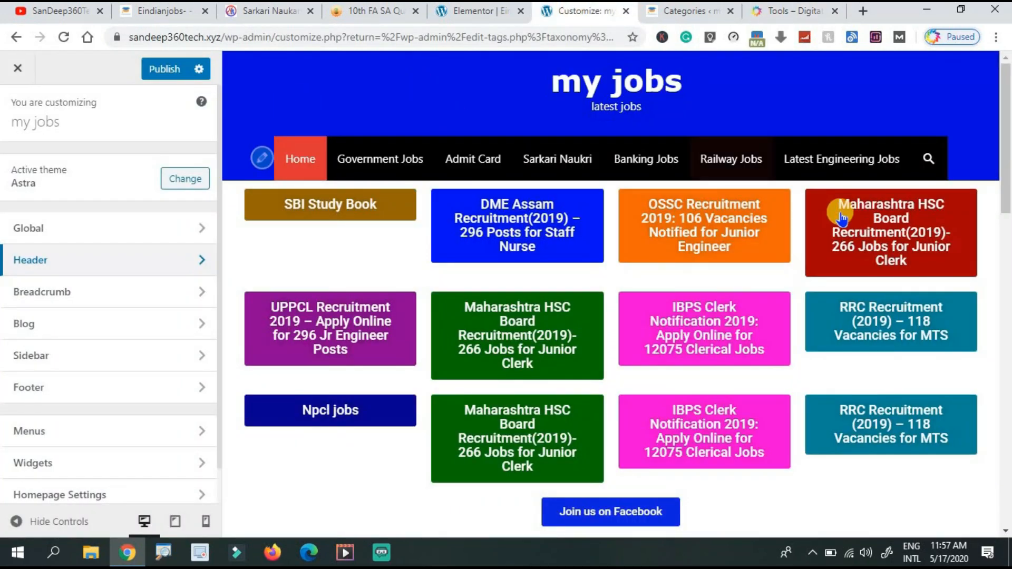
# Scroll the Customizer's site preview, then return to the Elementor editor with both headings.
pyautogui.moveTo(1003, 147); pyautogui.dragTo(1008, 422)
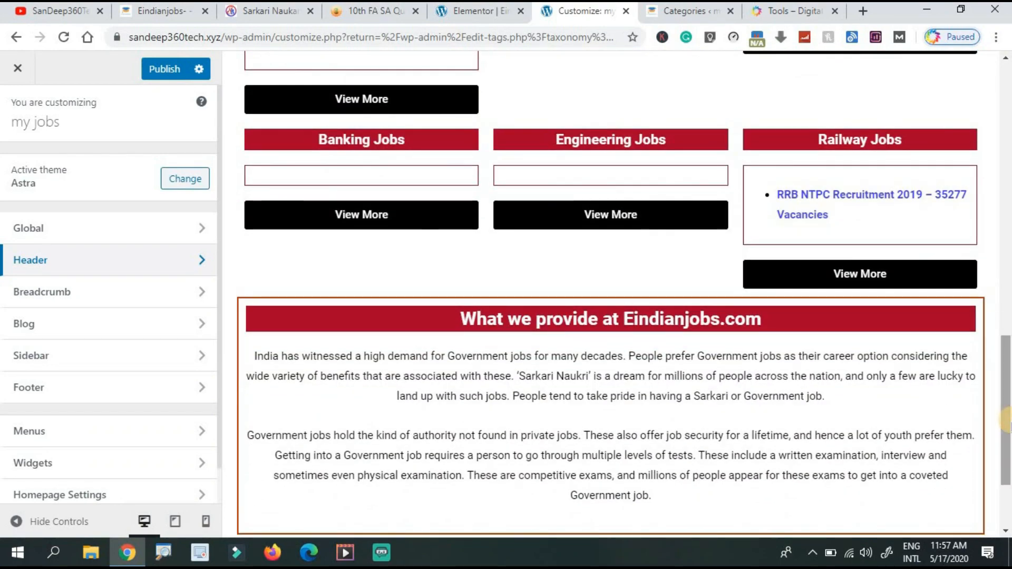
pyautogui.click(1007, 222)
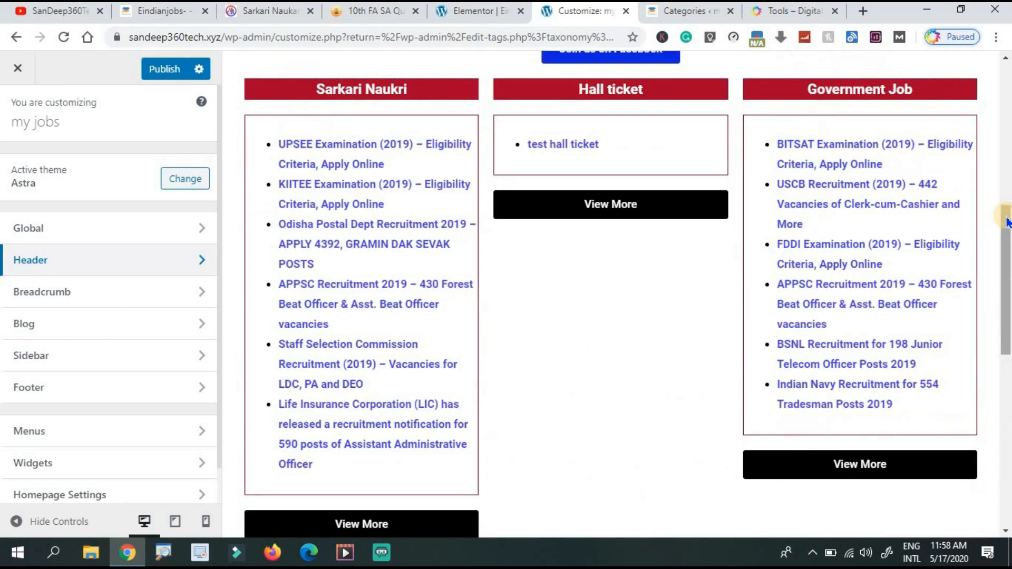
pyautogui.click(1008, 156)
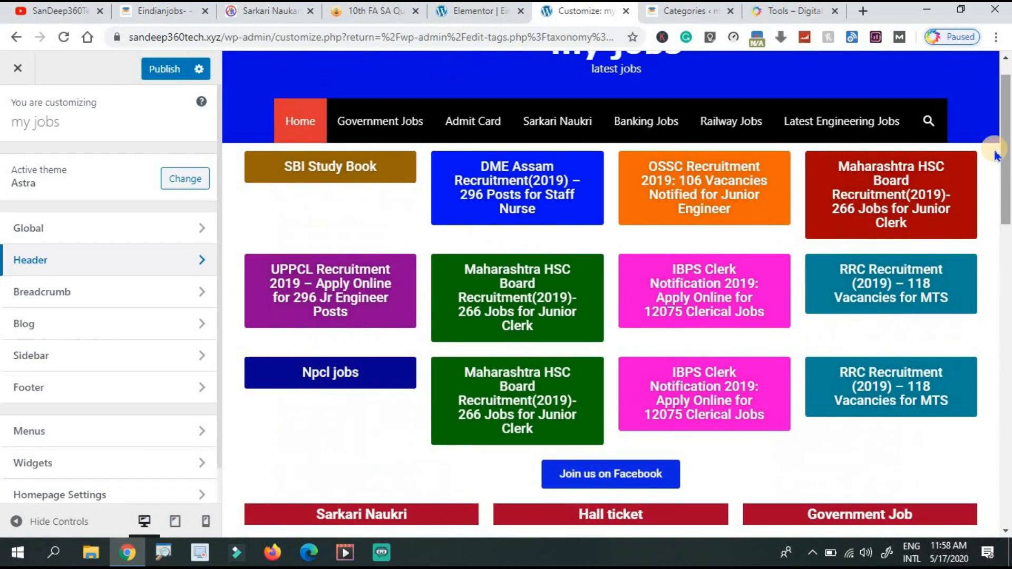
pyautogui.click(476, 12)
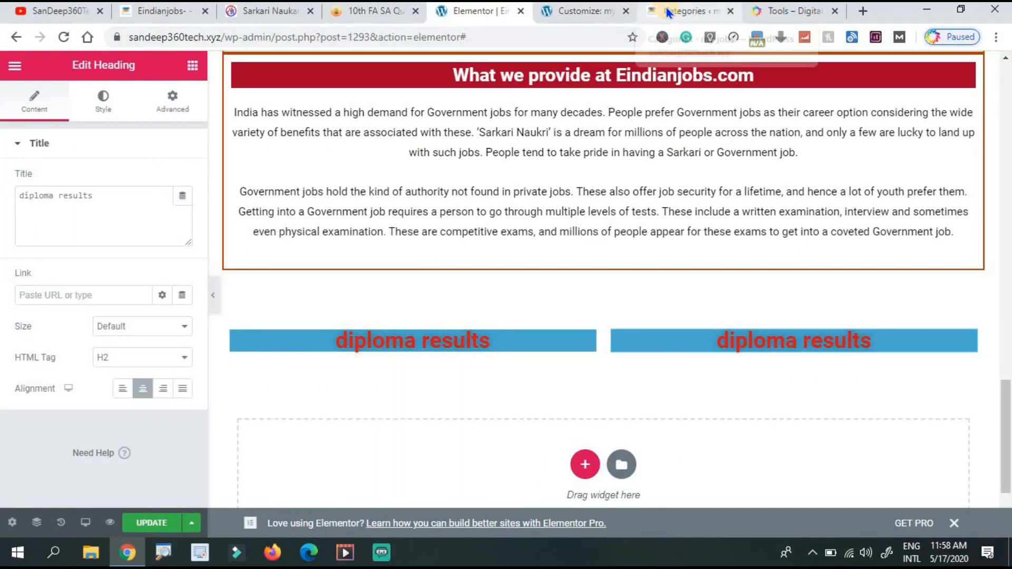
# Switch to the 'my jobs – latest jobs' tab showing the live homepage.
pyautogui.click(685, 11)
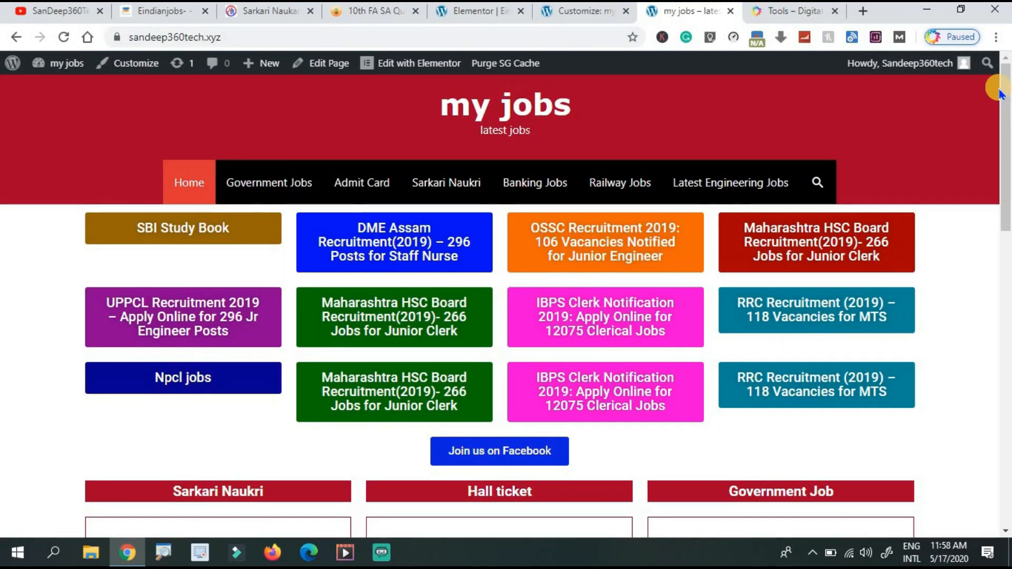
pyautogui.moveTo(1004, 96)
pyautogui.mouseDown()
pyautogui.moveTo(1007, 196)
pyautogui.moveTo(1007, 81)
pyautogui.mouseUp()
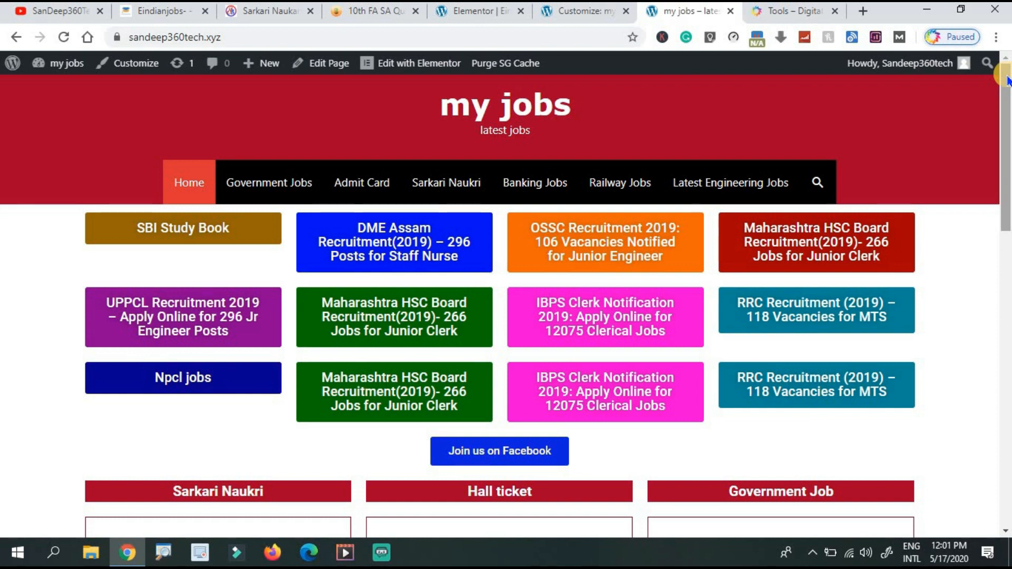
# Switch to the 'Tools – Digital Khammam' tab.
pyautogui.click(799, 19)
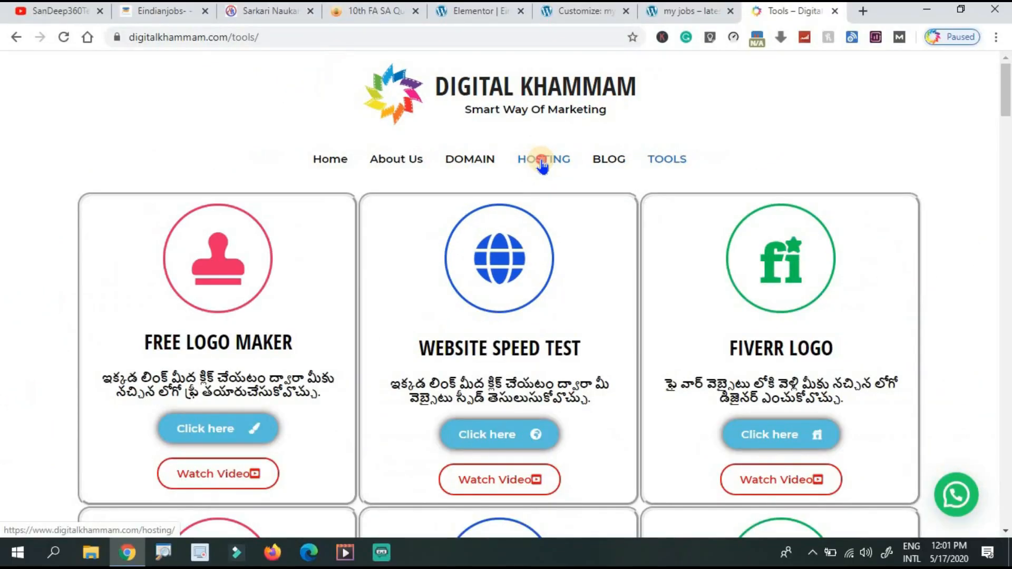
# Go to the Digital Khammam HOSTING page on Hostinger vs SiteGround.
pyautogui.click(543, 164)
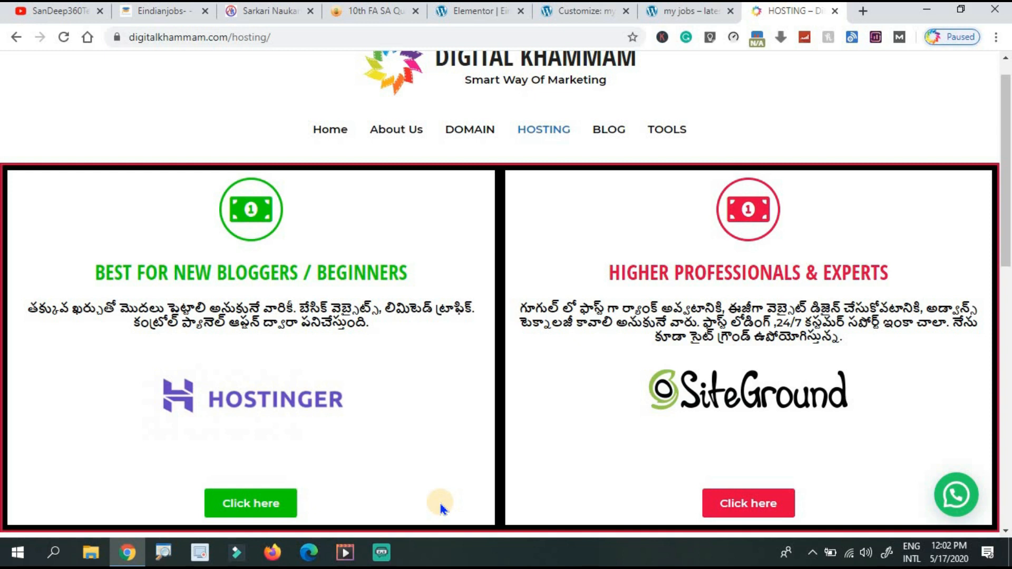
# Scroll down the Digital Khammam hosting page.
pyautogui.scroll(-1, 441, 507)
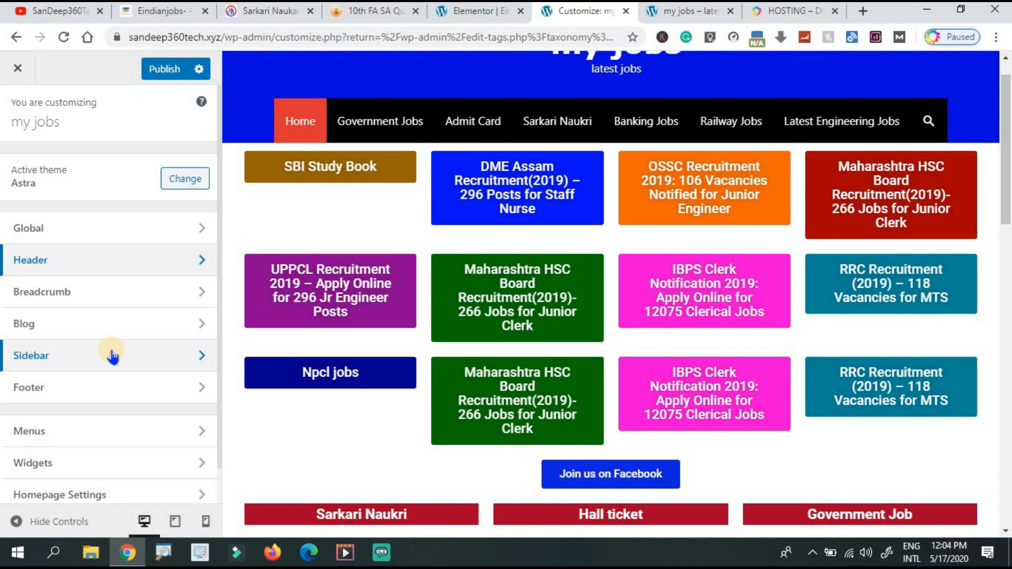
# Return to the live my jobs site and go to its Dashboard from the admin bar.
pyautogui.click(681, 11)
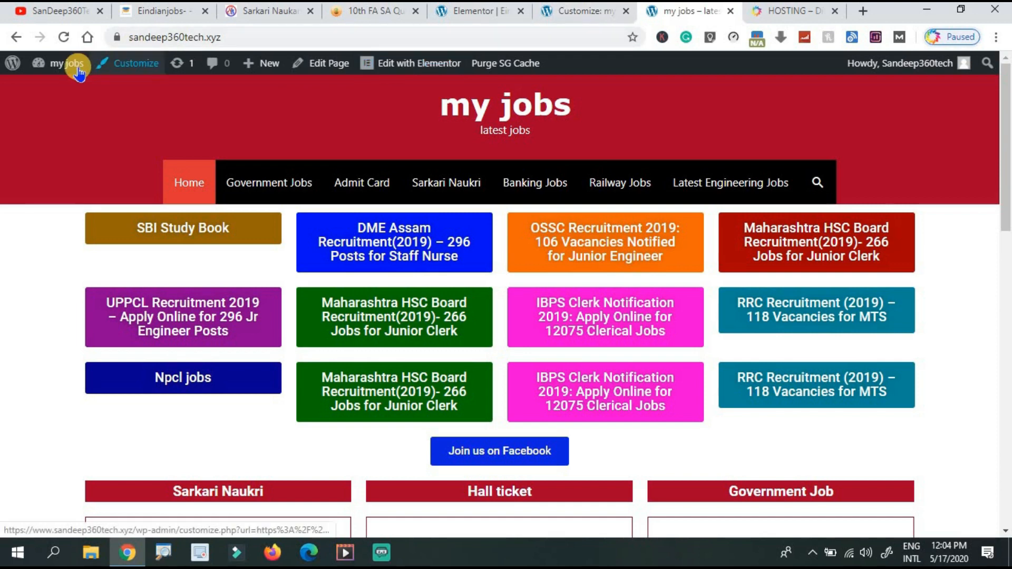
pyautogui.moveTo(66, 64)
pyautogui.click(67, 91)
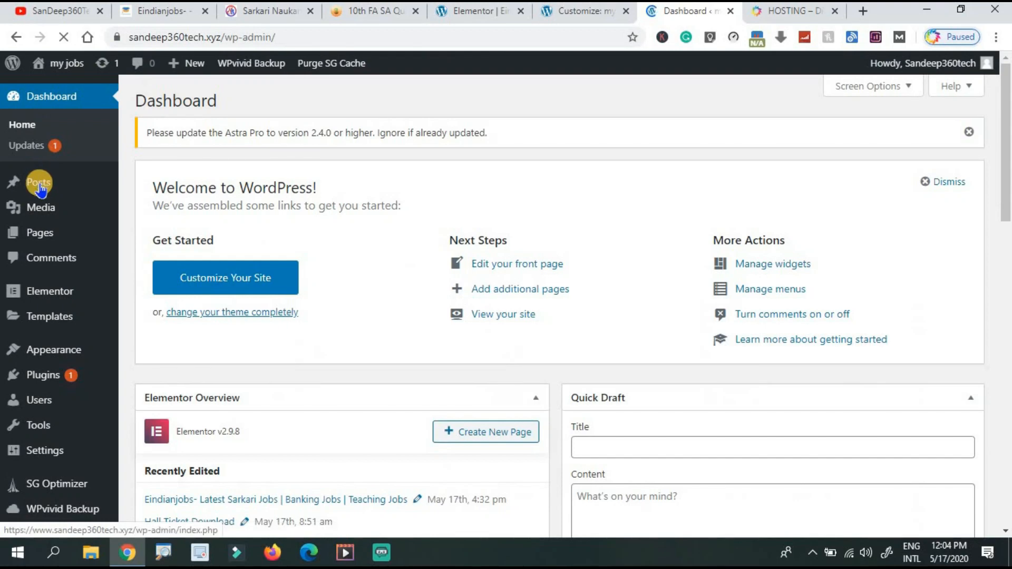
pyautogui.moveTo(40, 188)
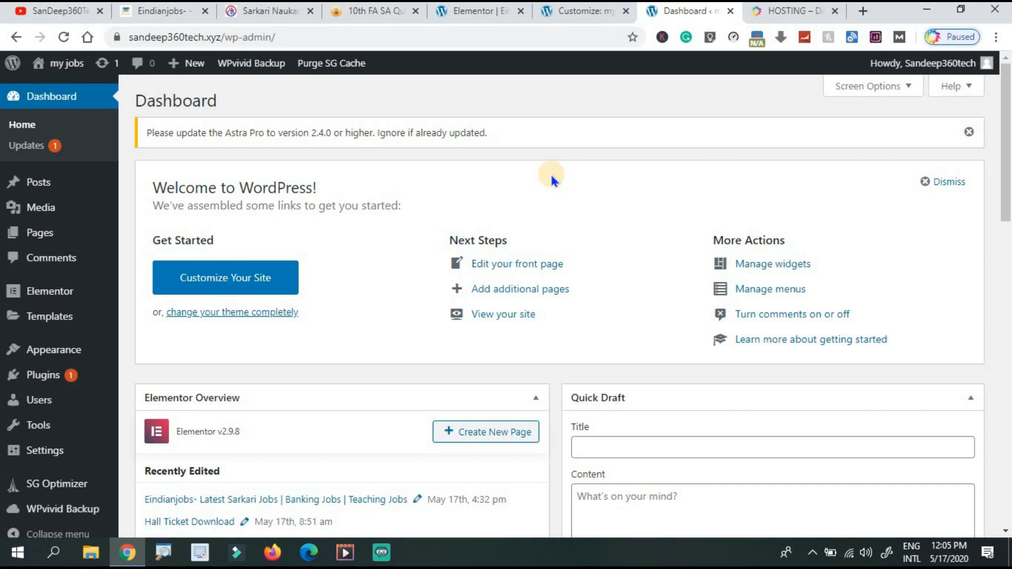
# In Elementor, put the cursor after 248 in the Banking Jobs shortcode, then scroll up to the Facebook button.
pyautogui.click(469, 13)
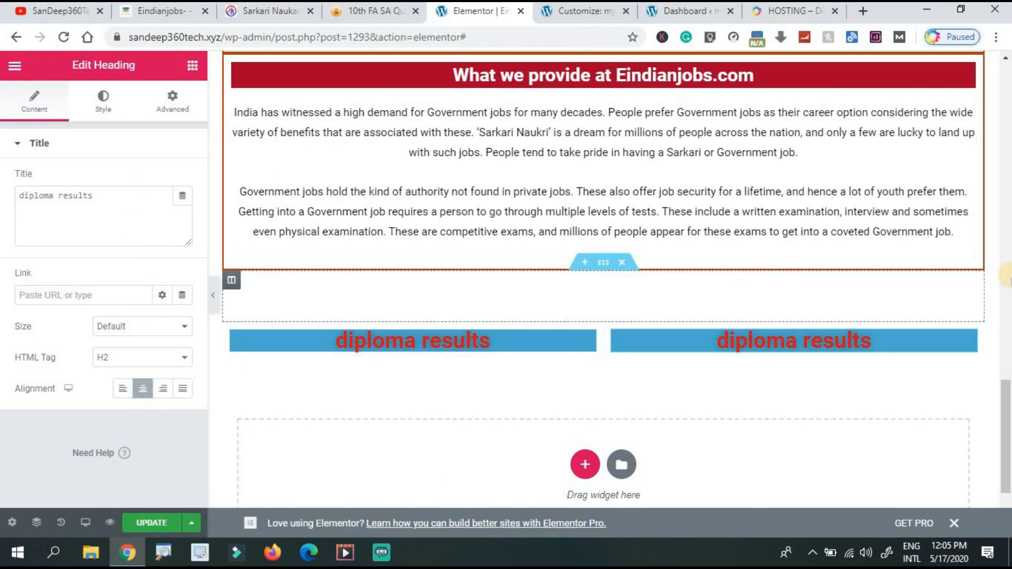
pyautogui.moveTo(1006, 389); pyautogui.dragTo(975, 255)
pyautogui.click(353, 291)
pyautogui.click(100, 274)
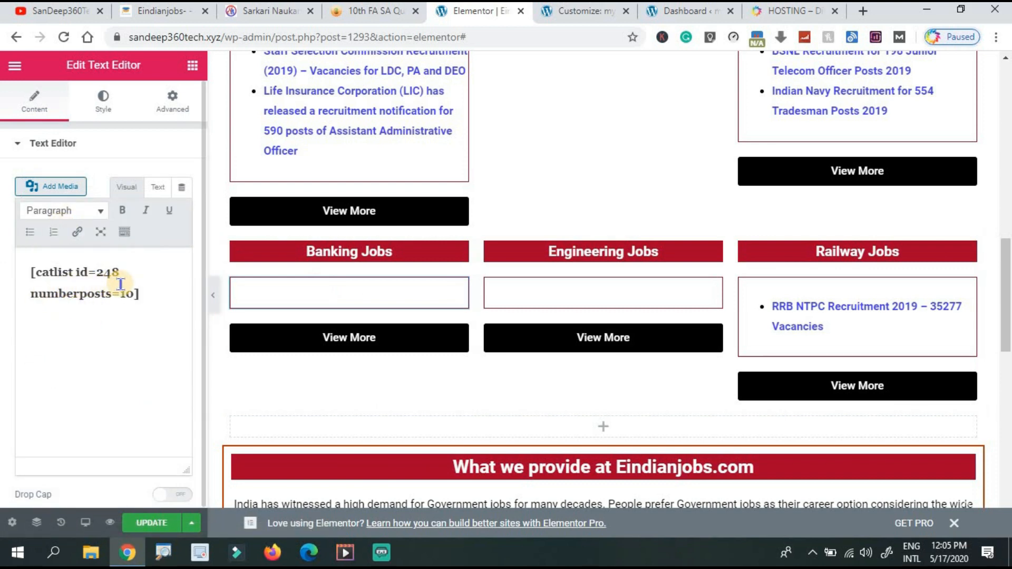
pyautogui.click(121, 279)
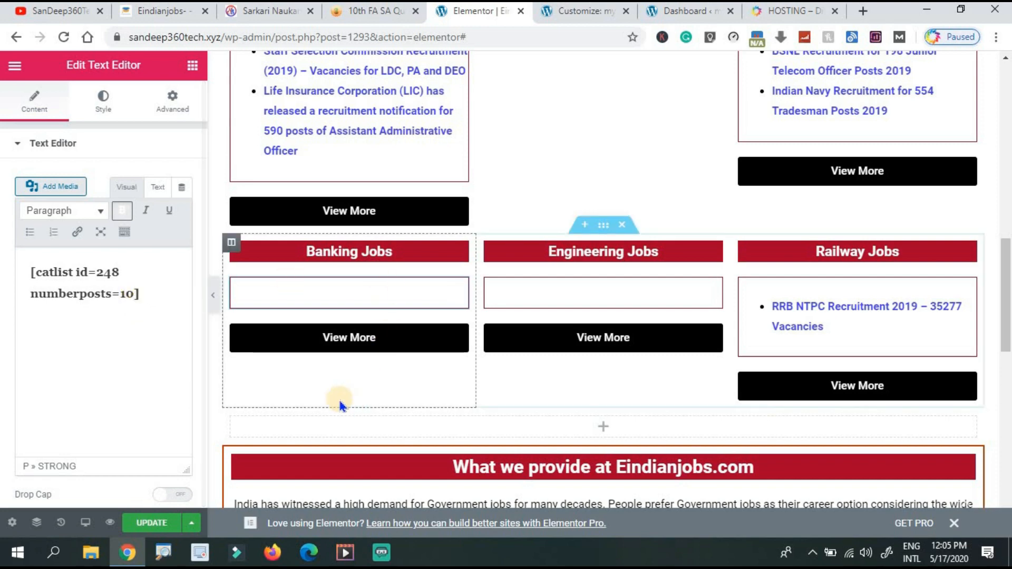
pyautogui.moveTo(1007, 324); pyautogui.dragTo(1007, 178)
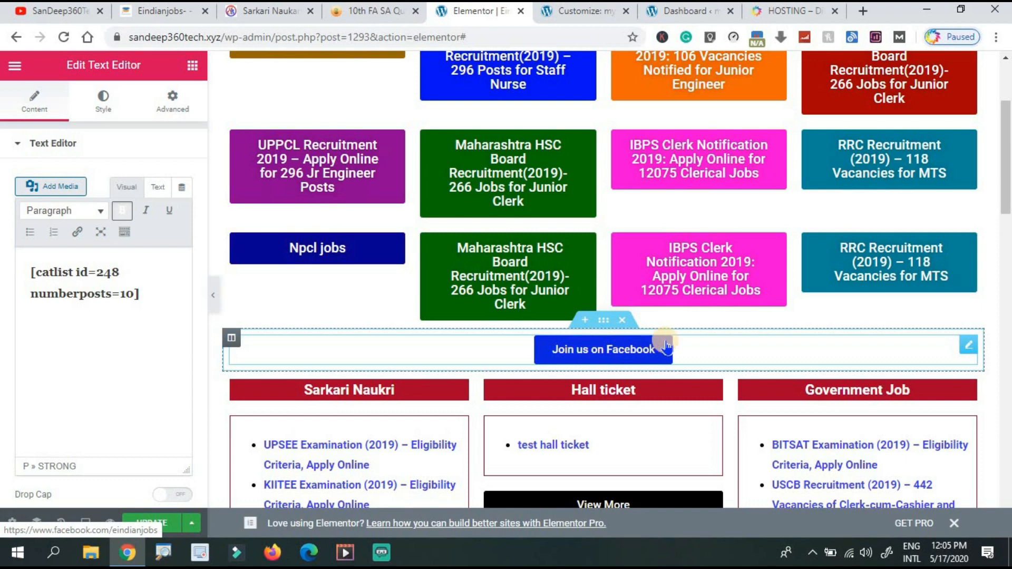
# Duplicate the 'Join us on Facebook' button and insert a new section above both copies.
pyautogui.rightClick(868, 349)
pyautogui.click(900, 258)
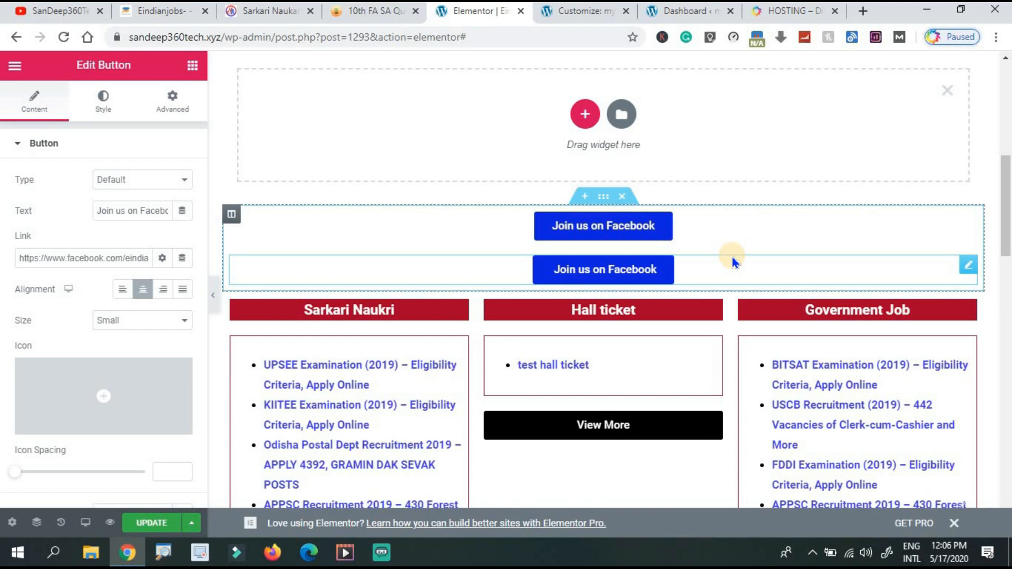
pyautogui.click(587, 268)
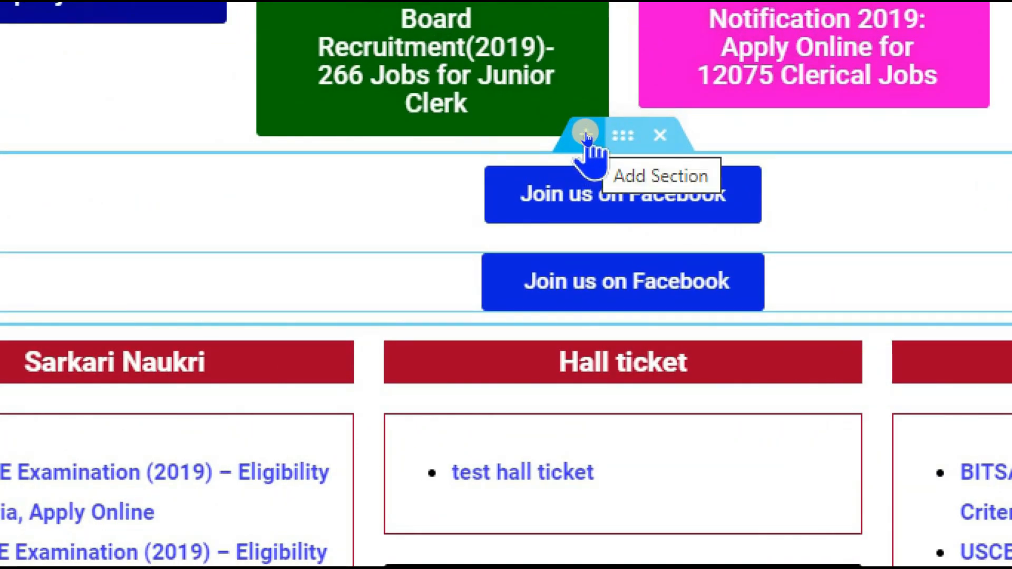
pyautogui.click(586, 135)
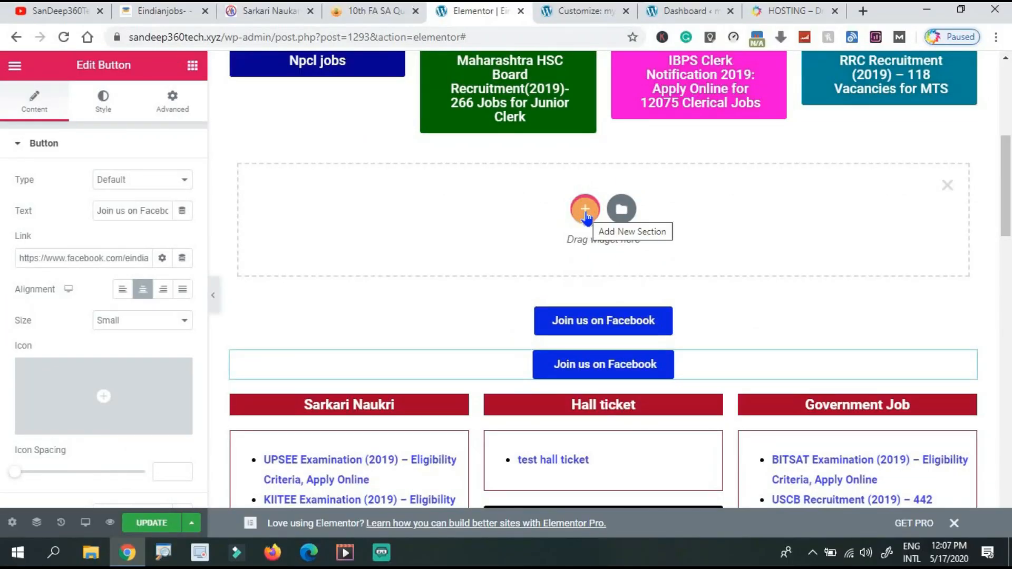
# Give the new section four columns and move the two Facebook buttons into its first two columns.
pyautogui.click(586, 210)
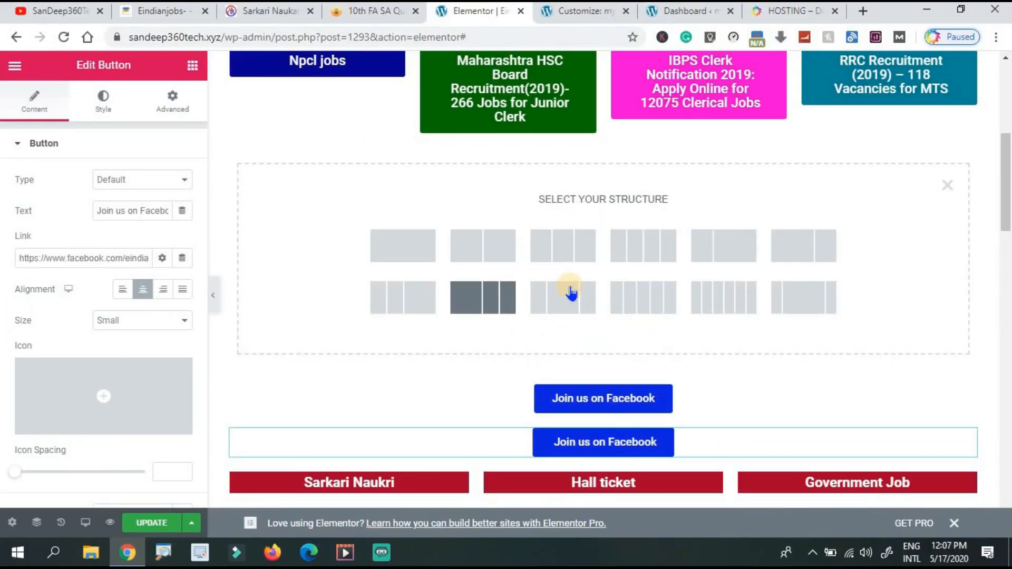
pyautogui.click(638, 247)
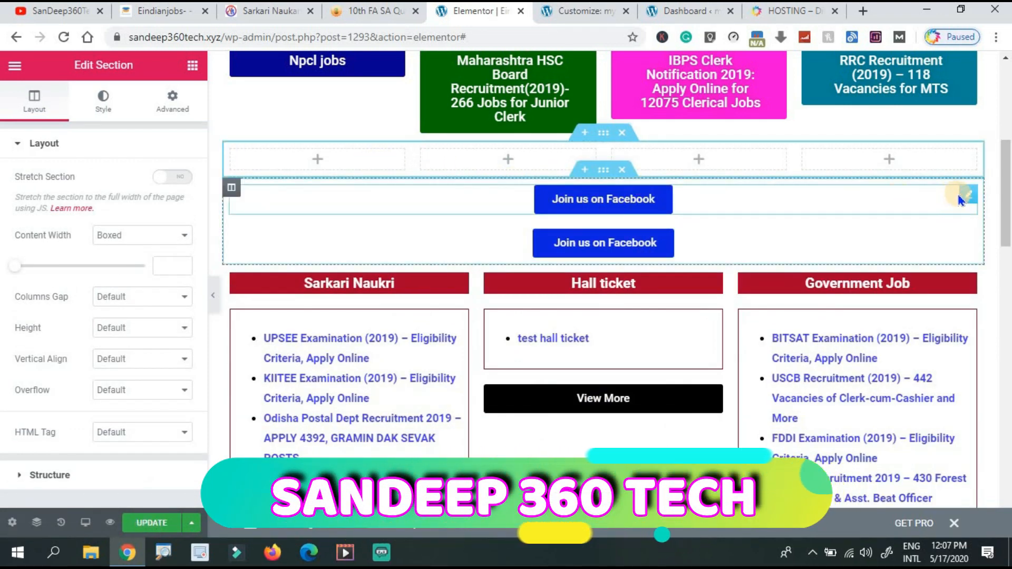
pyautogui.moveTo(746, 187); pyautogui.dragTo(338, 156)
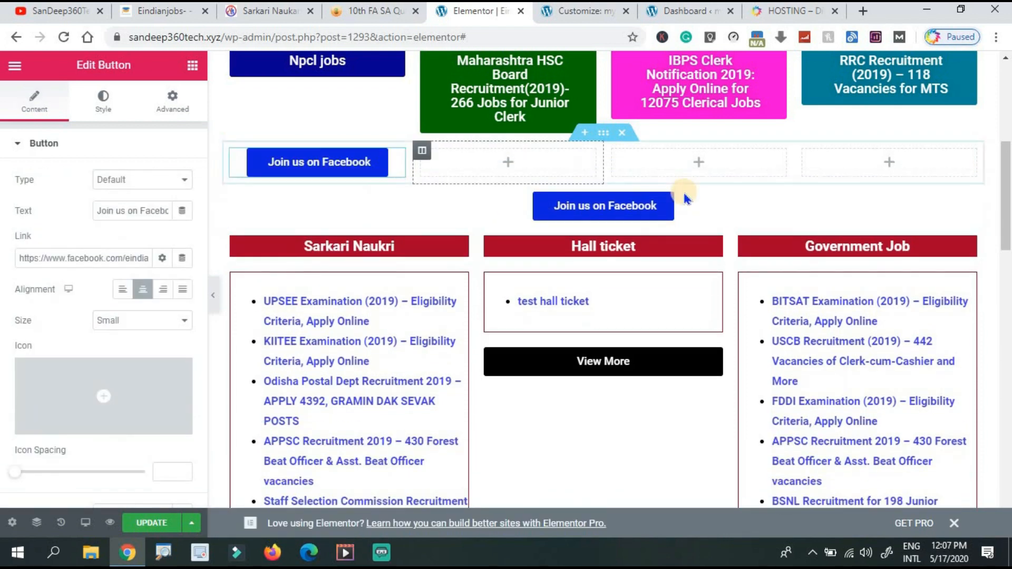
pyautogui.moveTo(972, 202); pyautogui.dragTo(526, 172)
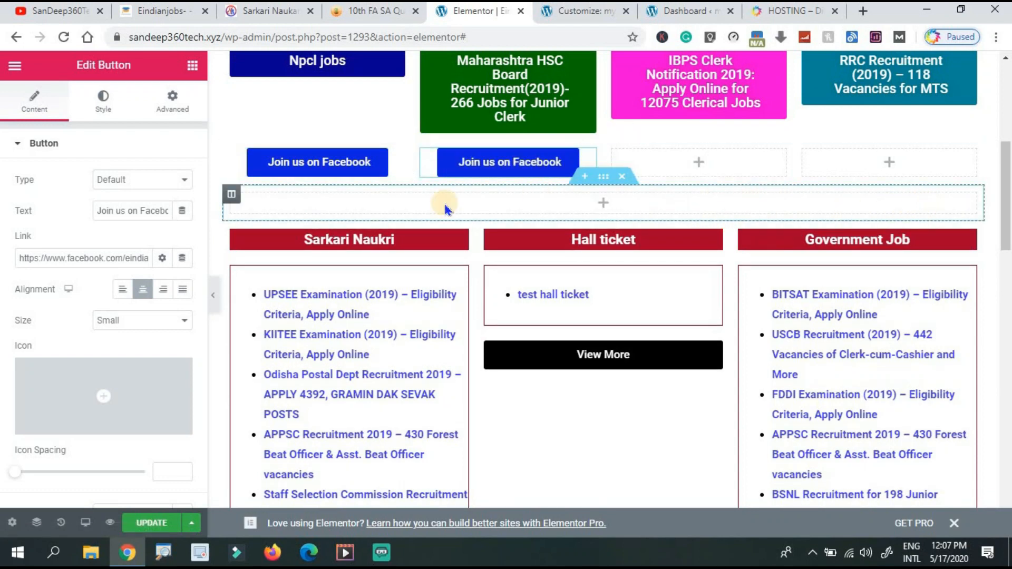
# Delete the leftover empty column and duplicate the second-column Facebook button twice.
pyautogui.rightClick(232, 195)
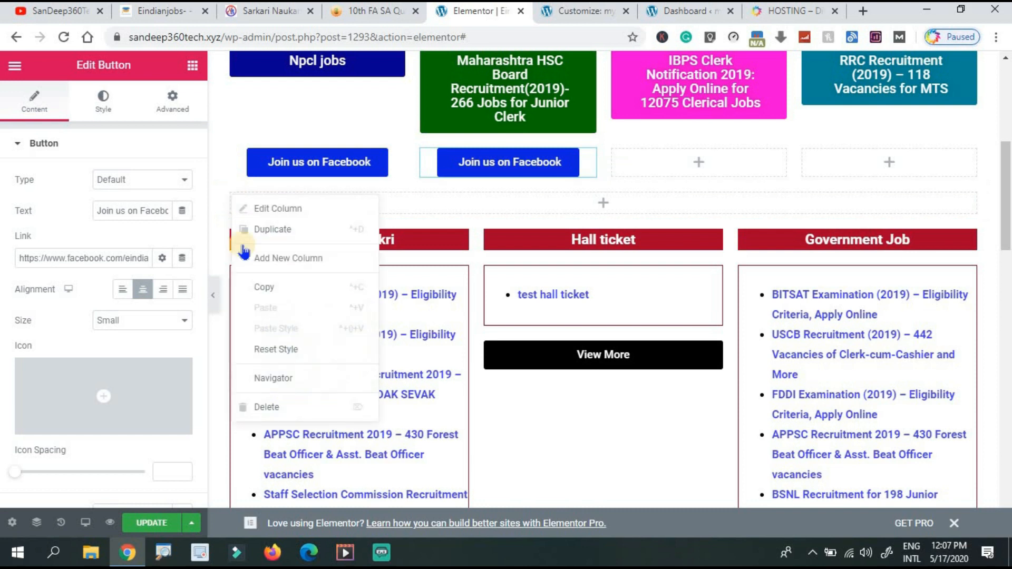
pyautogui.click(264, 407)
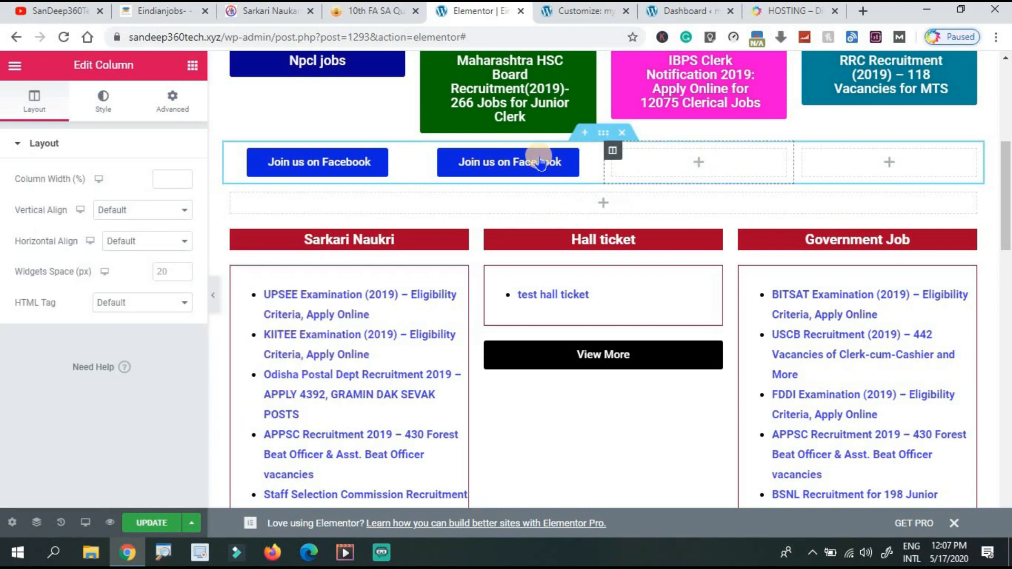
pyautogui.rightClick(590, 164)
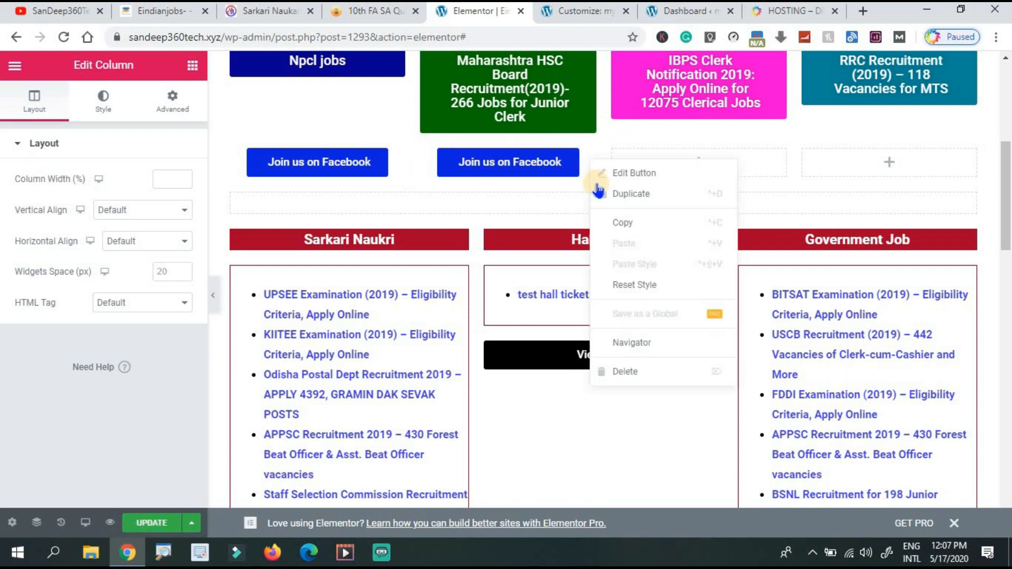
pyautogui.click(606, 193)
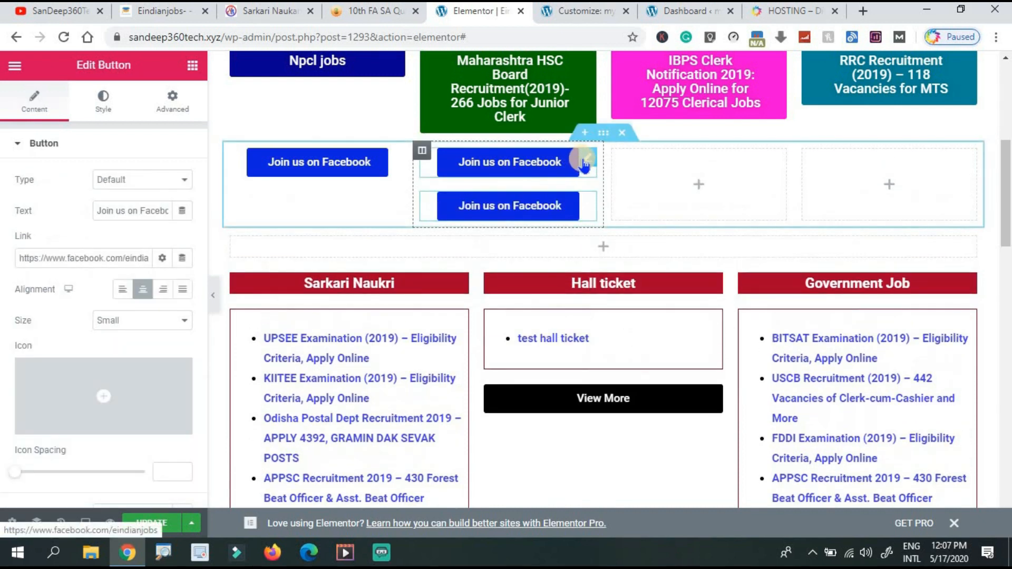
pyautogui.rightClick(585, 164)
pyautogui.click(597, 196)
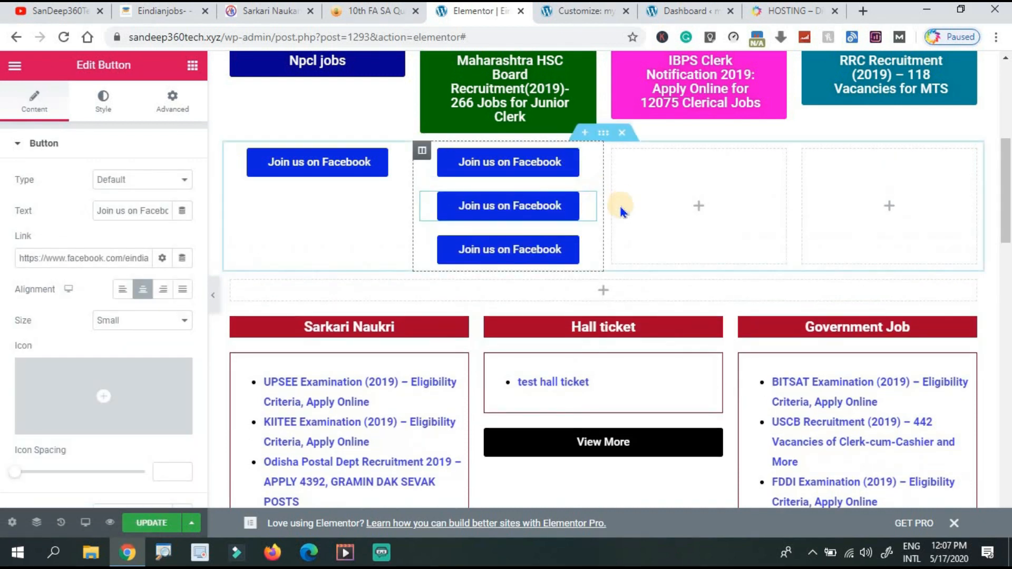
# Move Facebook button copies into the third and fourth columns, then switch to the YouTube channel tab.
pyautogui.moveTo(650, 196); pyautogui.dragTo(690, 198)
pyautogui.moveTo(589, 202); pyautogui.dragTo(863, 174)
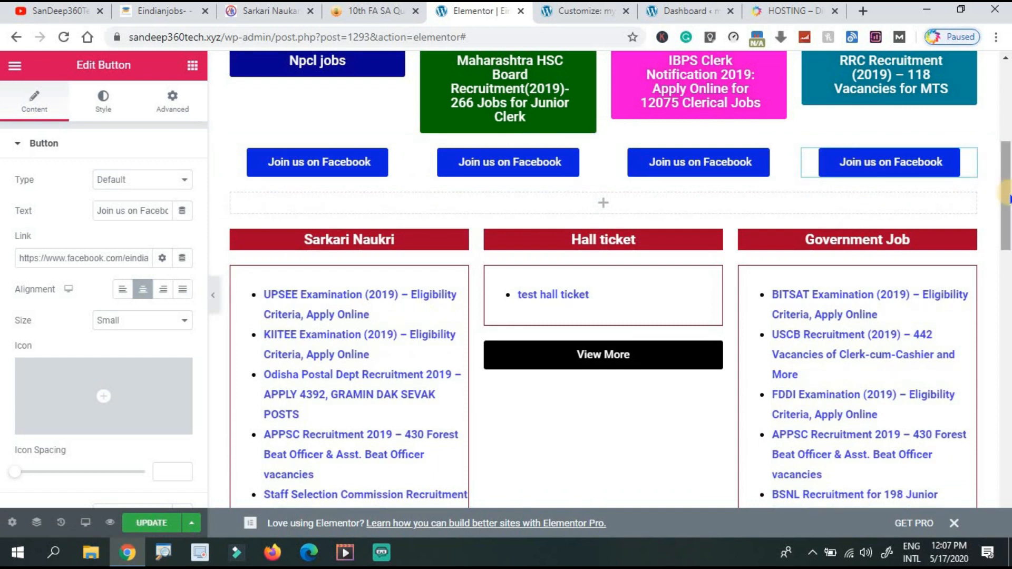
pyautogui.scroll(1, 1005, 195)
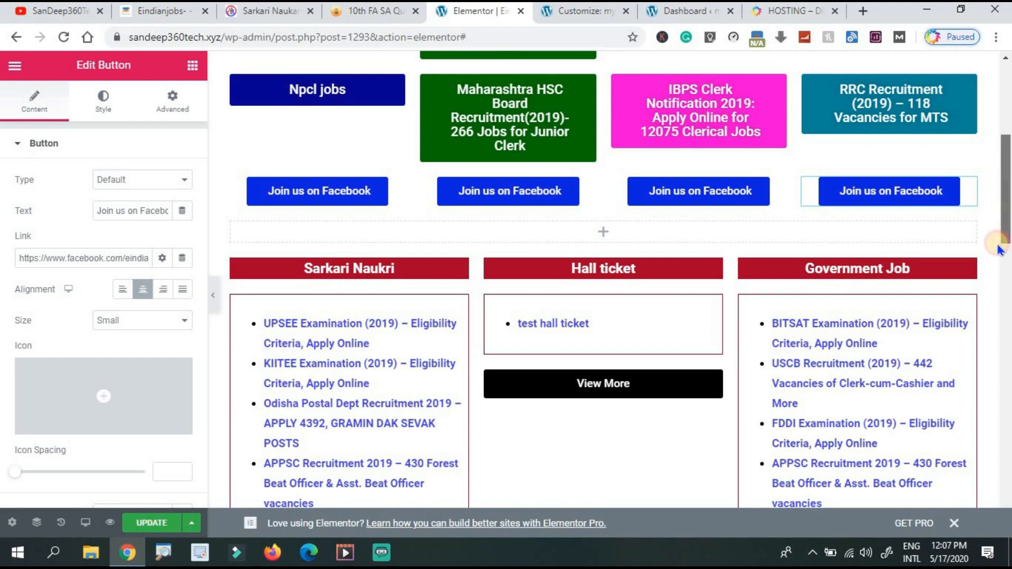
pyautogui.moveTo(1003, 195); pyautogui.dragTo(1006, 496)
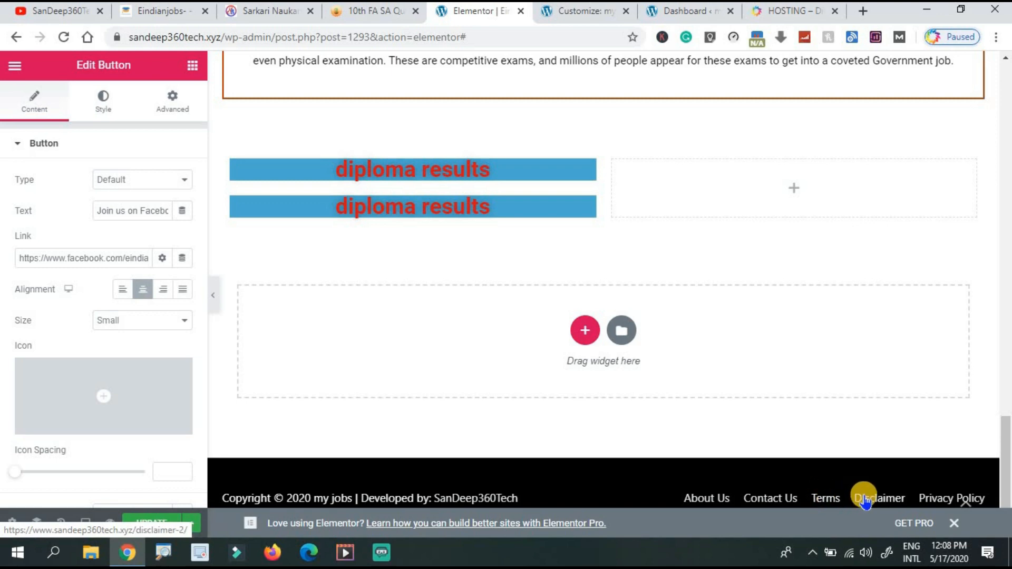
pyautogui.click(39, 11)
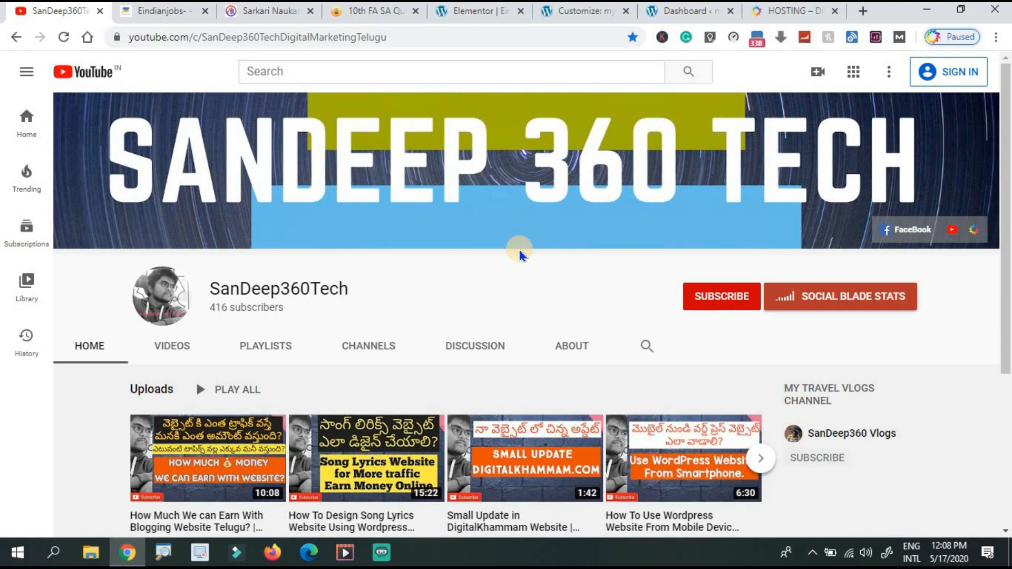
# Search the YouTube channel for 'privacy', browse the results, then return to the Elementor editor.
pyautogui.click(647, 346)
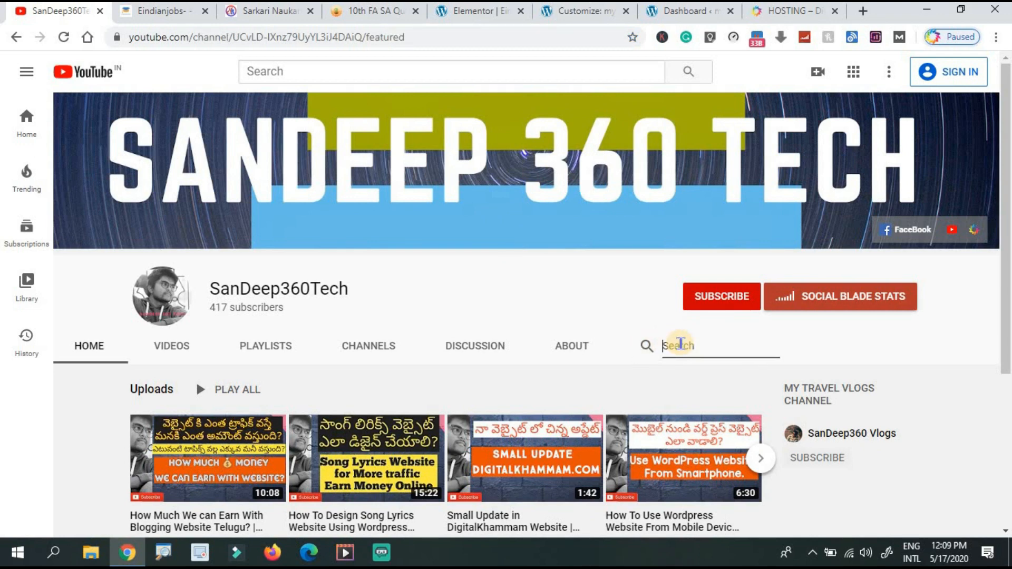
pyautogui.write('privacy')
pyautogui.press('Return')
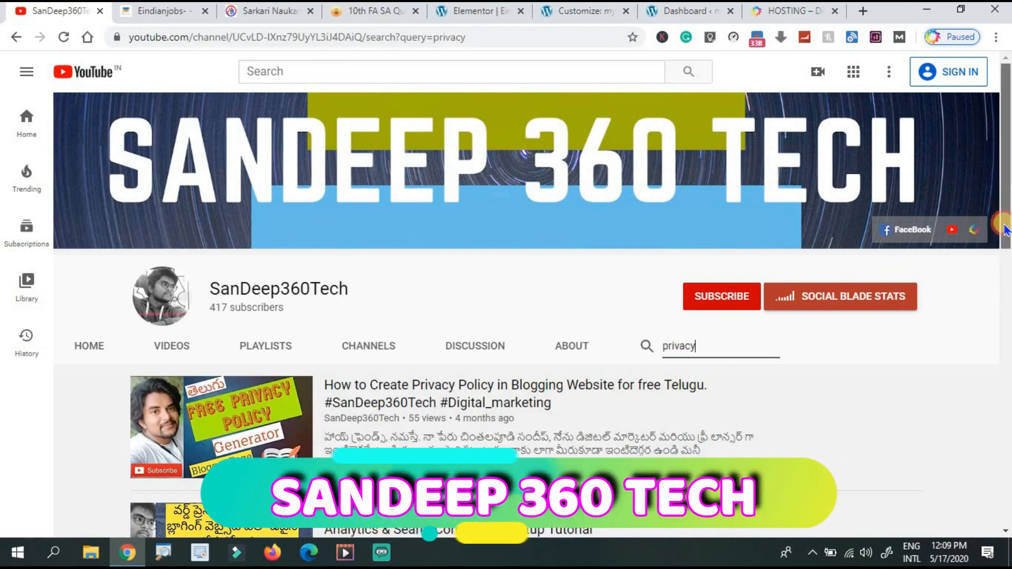
pyautogui.moveTo(1005, 233); pyautogui.dragTo(1007, 261)
pyautogui.scroll(-1, 727, 255)
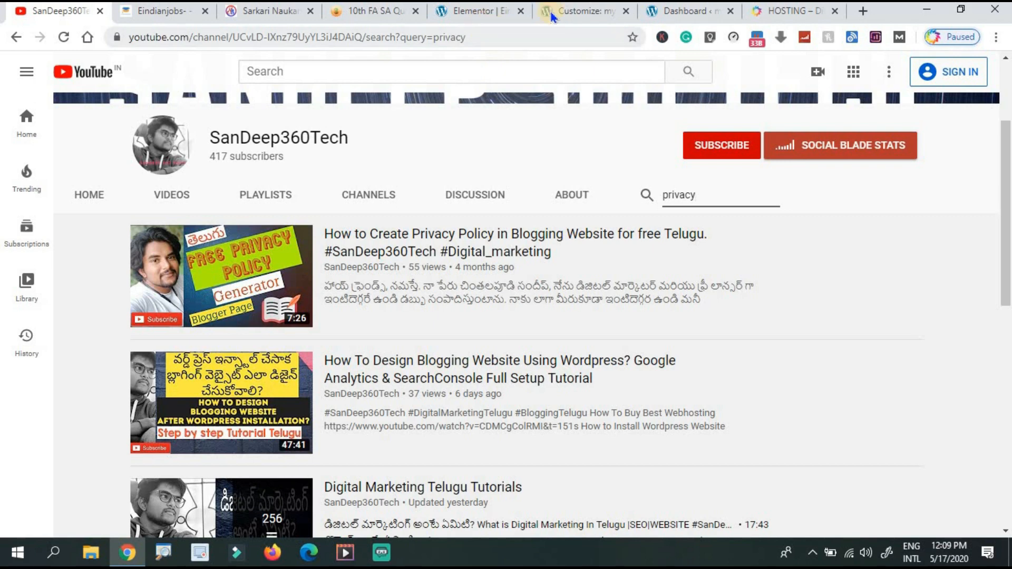
pyautogui.click(585, 12)
pyautogui.click(479, 13)
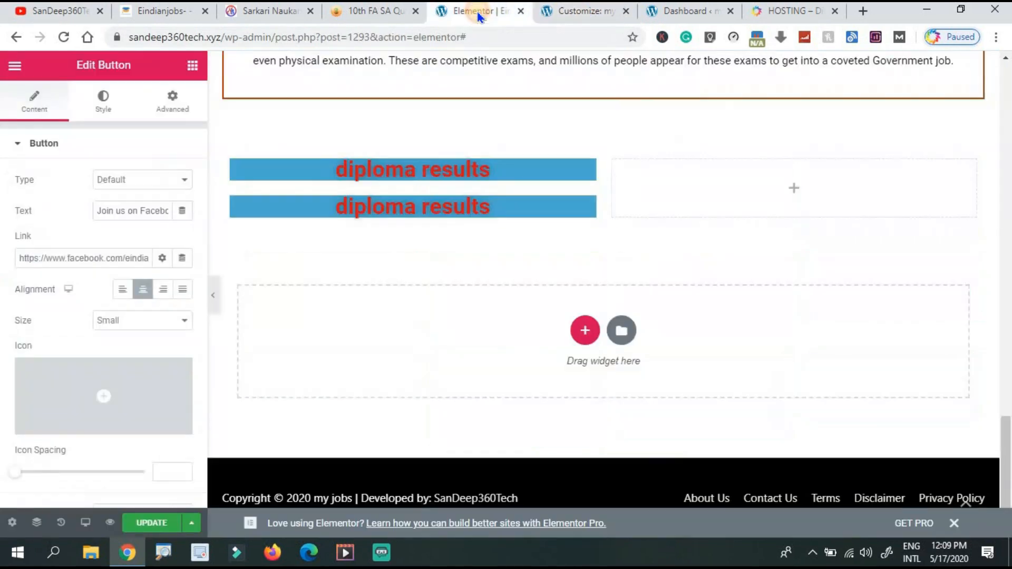
# Open the Pages list in the my jobs dashboard and view the home page.
pyautogui.click(680, 12)
pyautogui.click(31, 242)
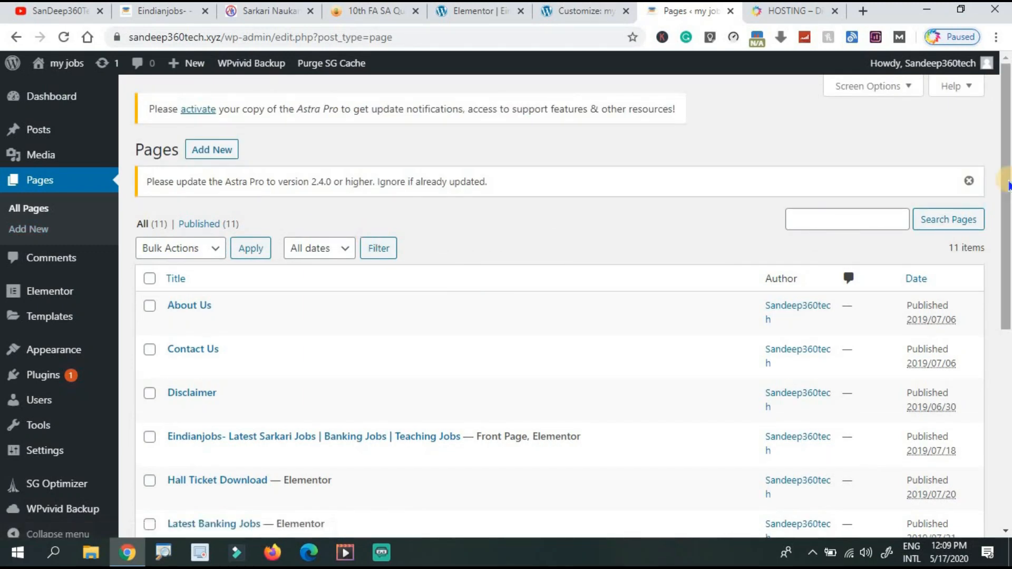
pyautogui.scroll(-5, 1004, 187)
pyautogui.scroll(5, 1002, 214)
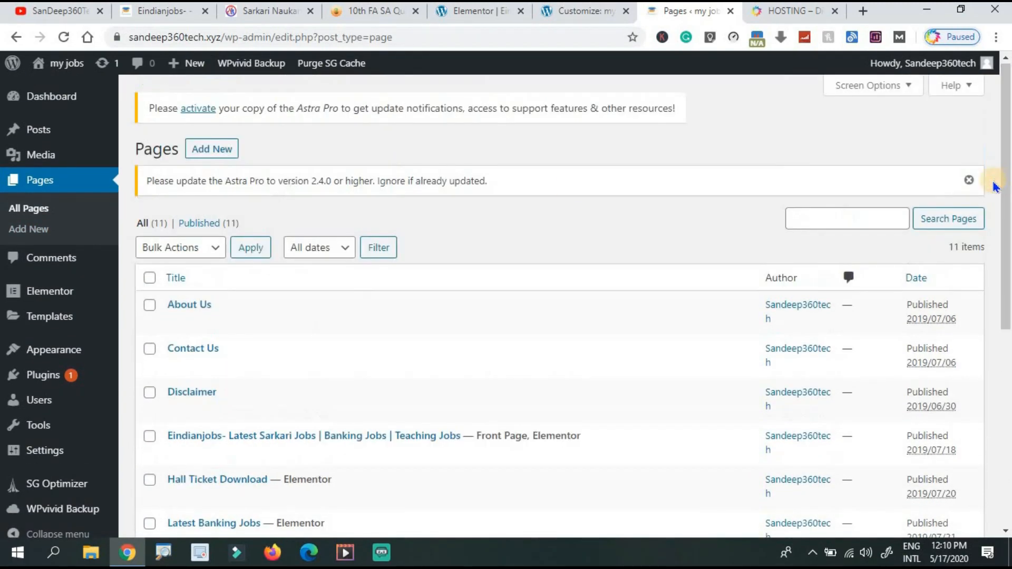
pyautogui.click(219, 152)
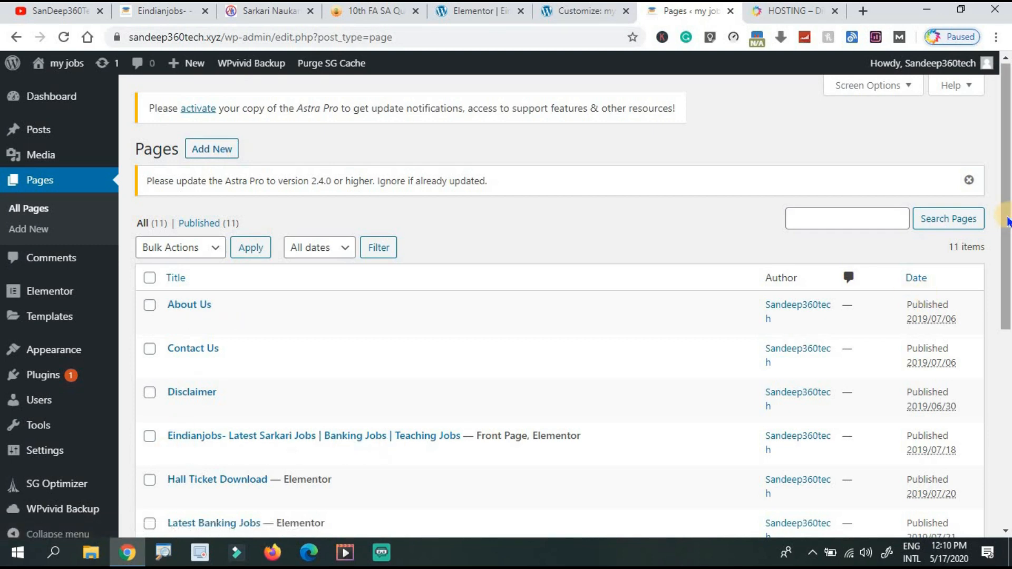
# Check the Join us on Facebook button on the live home page, then switch to Sarkari Naukri com.
pyautogui.moveTo(1007, 220); pyautogui.dragTo(1007, 299)
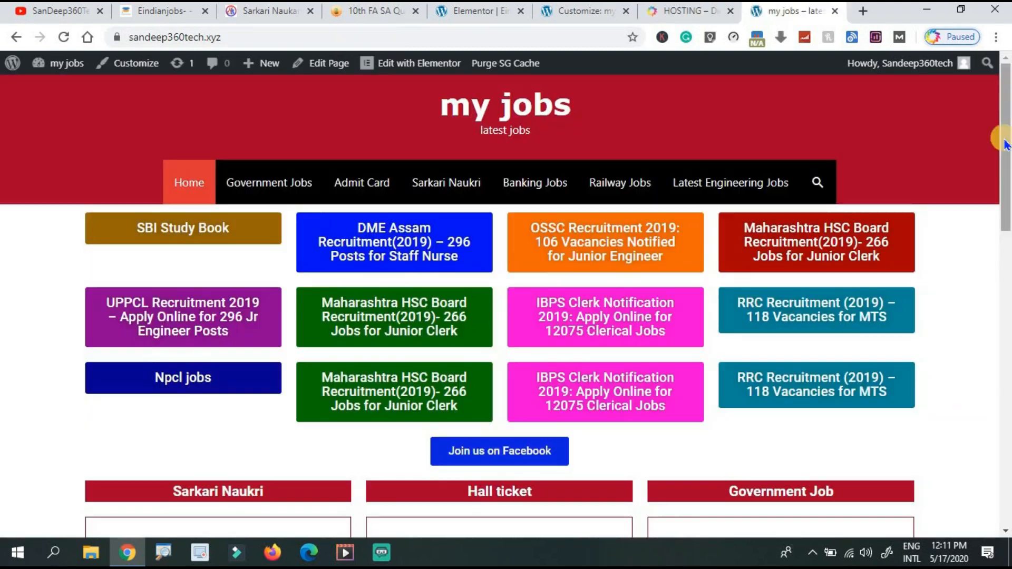
pyautogui.scroll(-7, 975, 113)
pyautogui.scroll(7, 974, 113)
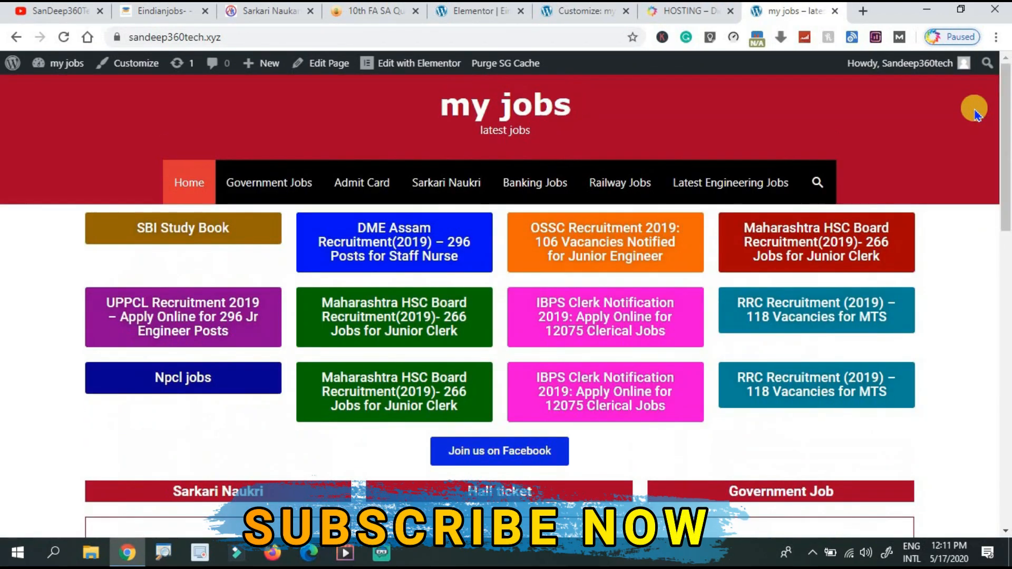
pyautogui.click(265, 15)
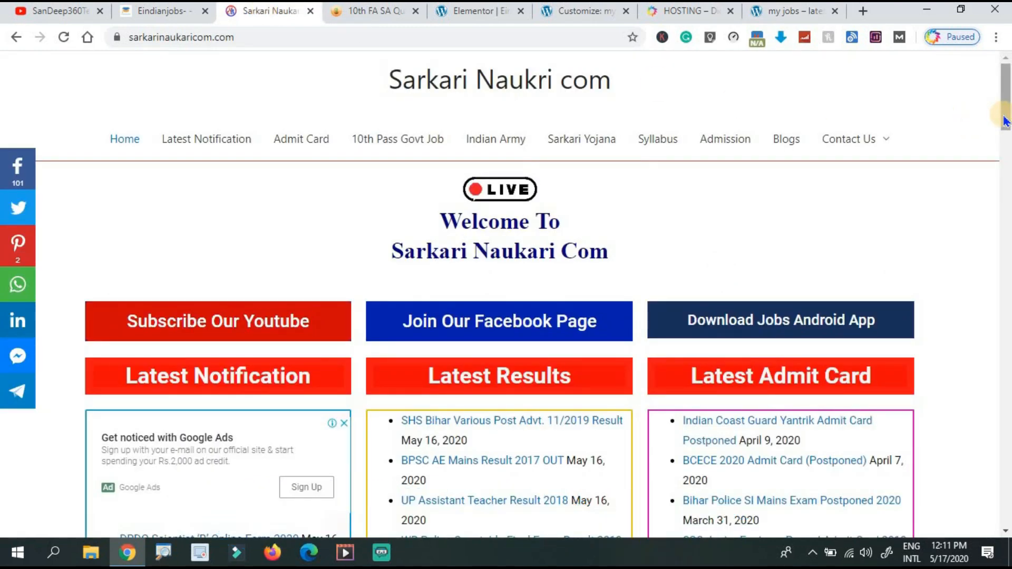
# Copy the sarkarinaukaricom.com address and open Worth of Web from a Google search for 'website worth'.
pyautogui.click(494, 38)
pyautogui.hotkey('ctrl', 'c')
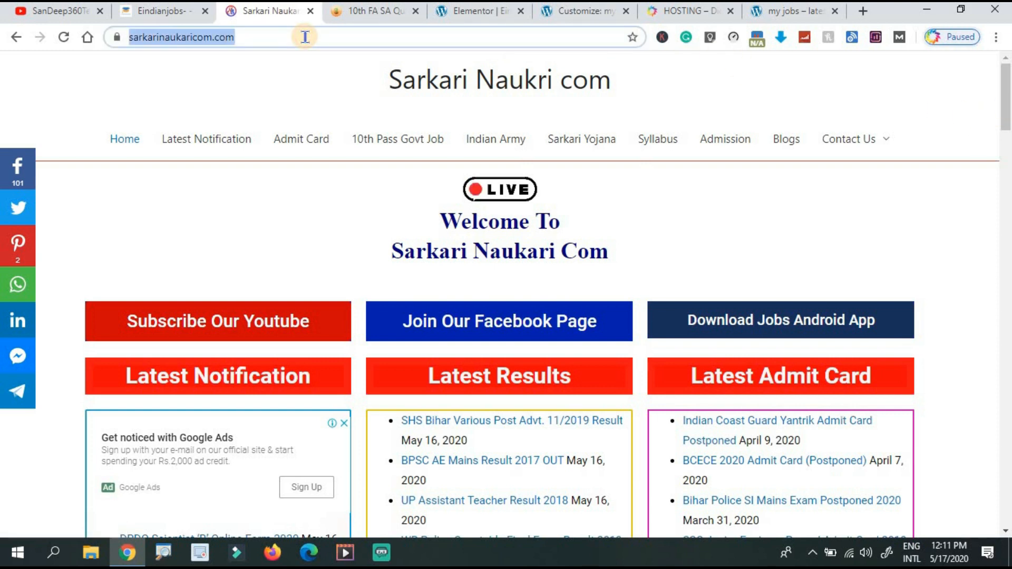
pyautogui.click(863, 11)
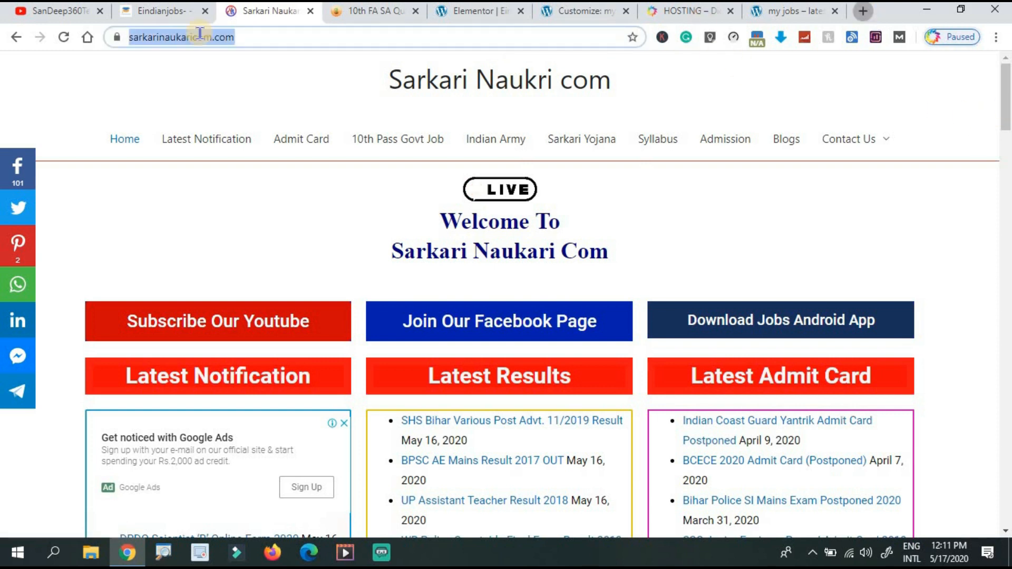
pyautogui.click(89, 37)
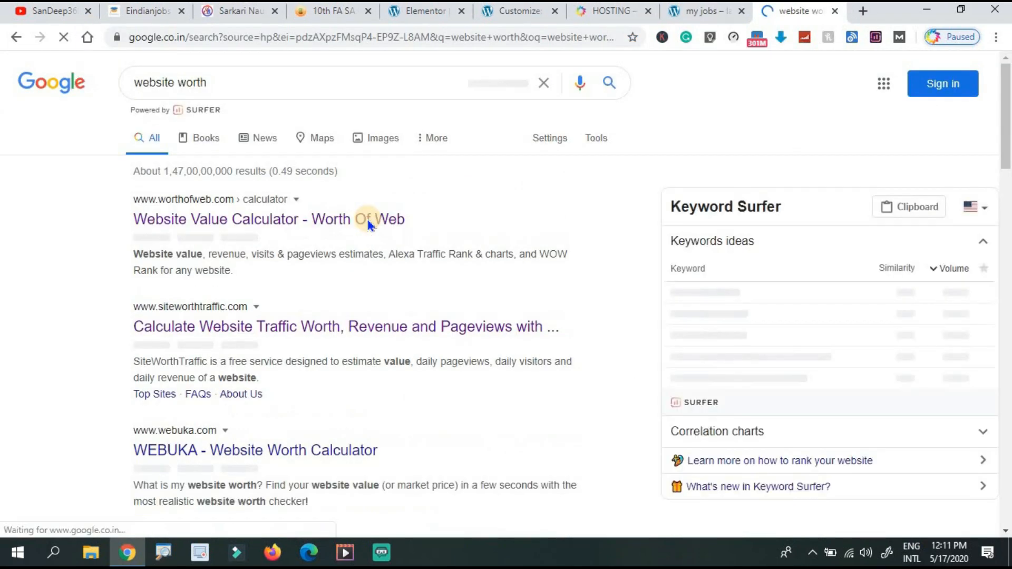
pyautogui.click(258, 219)
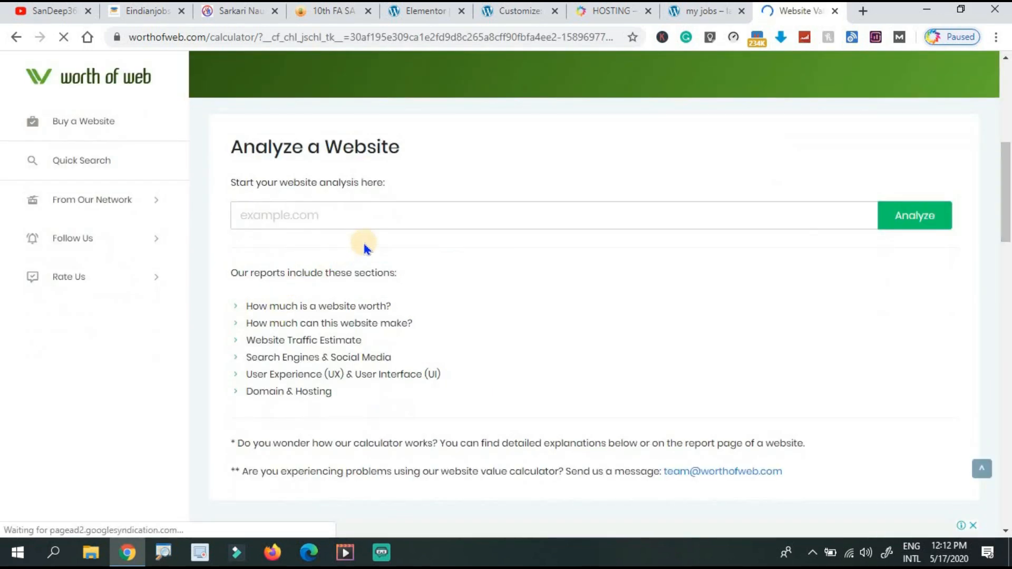
# Analyse sarkarinaukaricom.com in Worth of Web ($40/day revenue), then go to whois.domaintools.com in a new tab.
pyautogui.click(402, 216)
pyautogui.hotkey('ctrl', 'v')
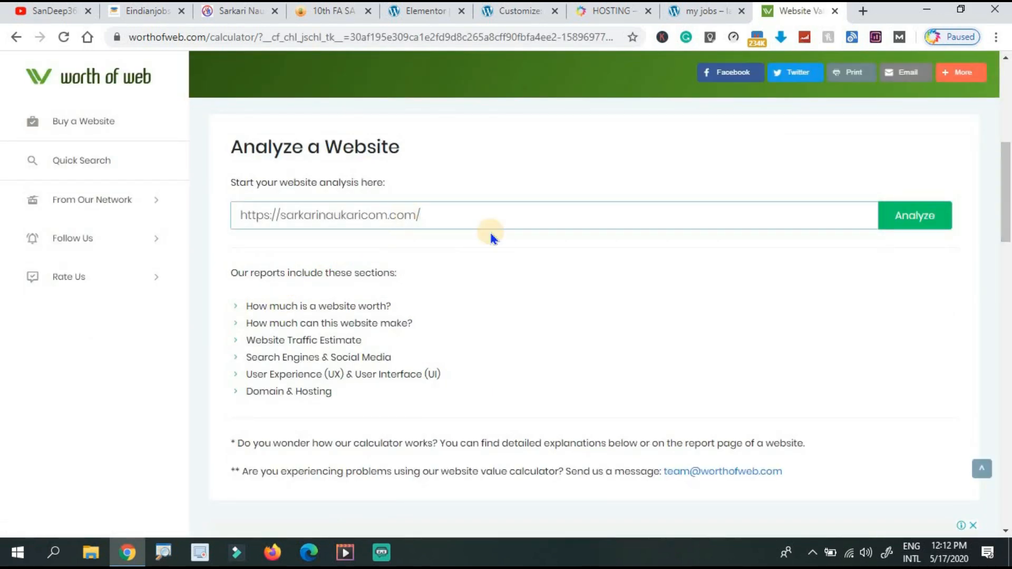
pyautogui.click(903, 228)
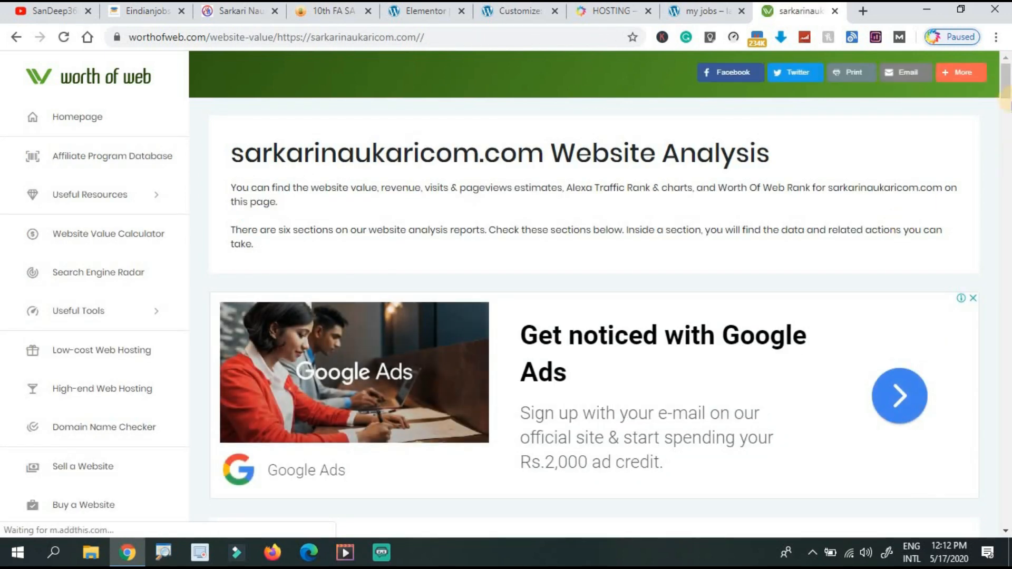
pyautogui.moveTo(1006, 79); pyautogui.dragTo(1007, 230)
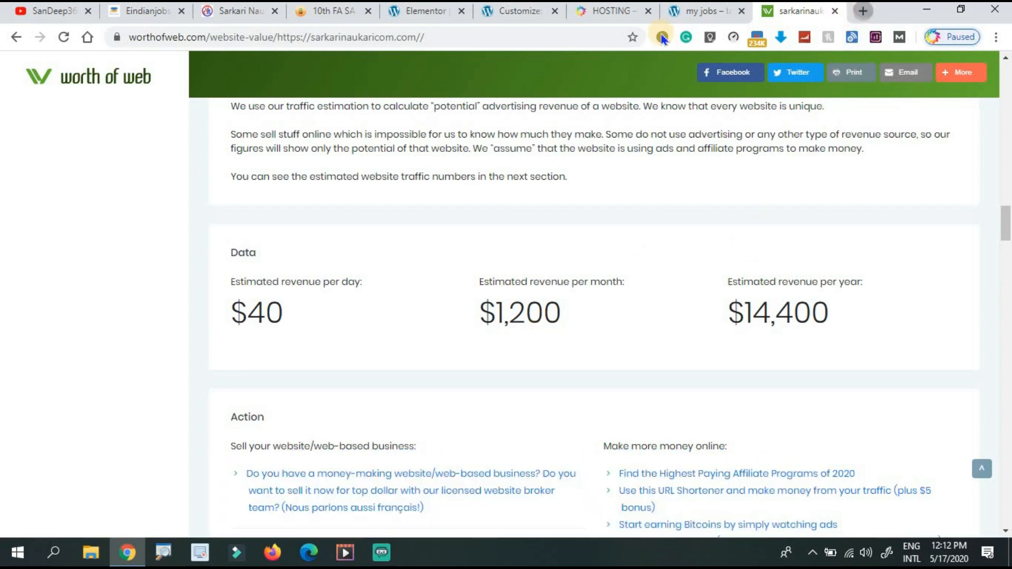
pyautogui.click(863, 11)
pyautogui.write('whois.domaintools.com')
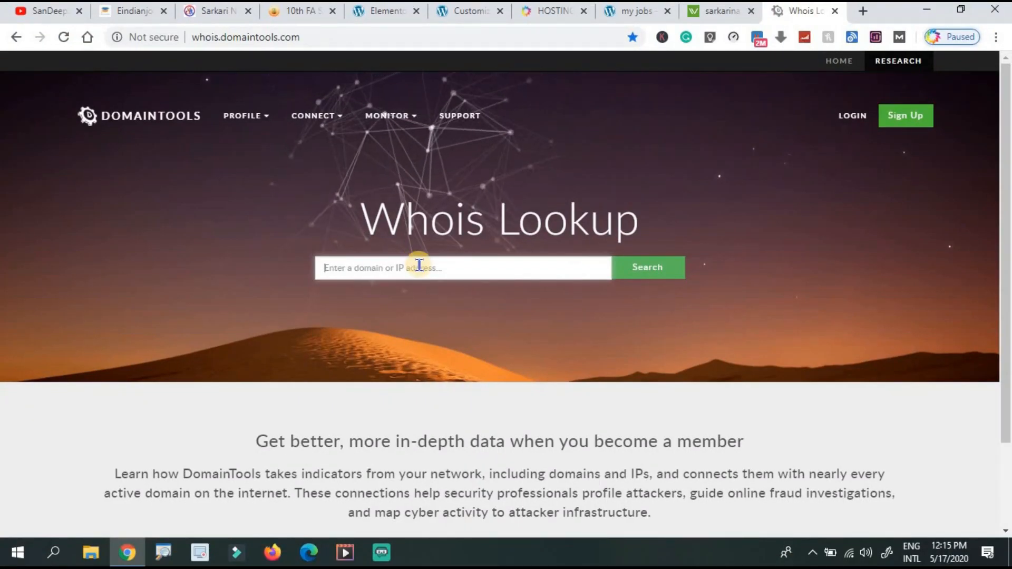
# Look up sarkarinaukaricom.com's Whois record (Hostinger, created 2019-07-22), then revisit the Worth of Web estimates.
pyautogui.click(418, 265)
pyautogui.hotkey('ctrl', 'v')
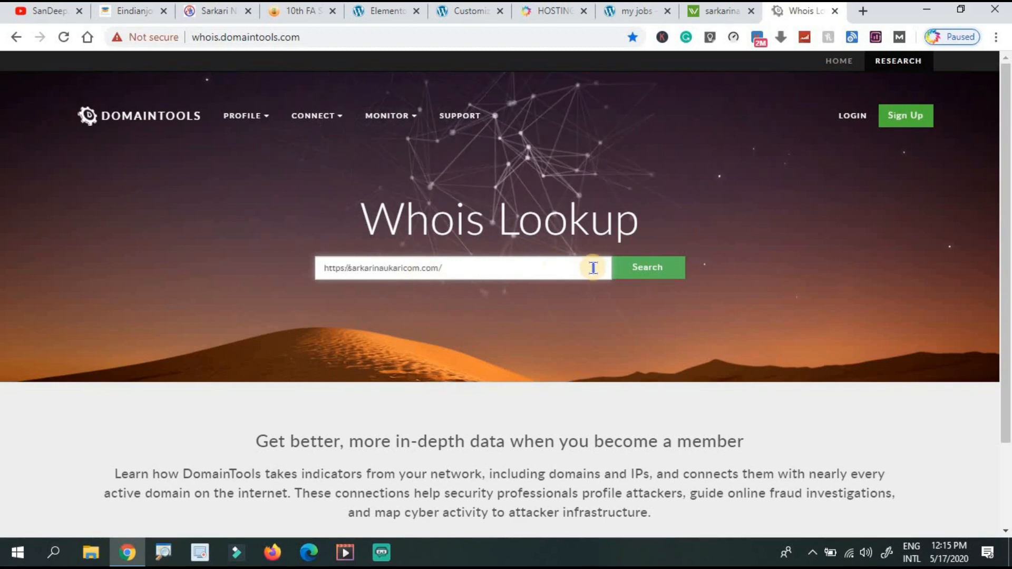
pyautogui.click(651, 272)
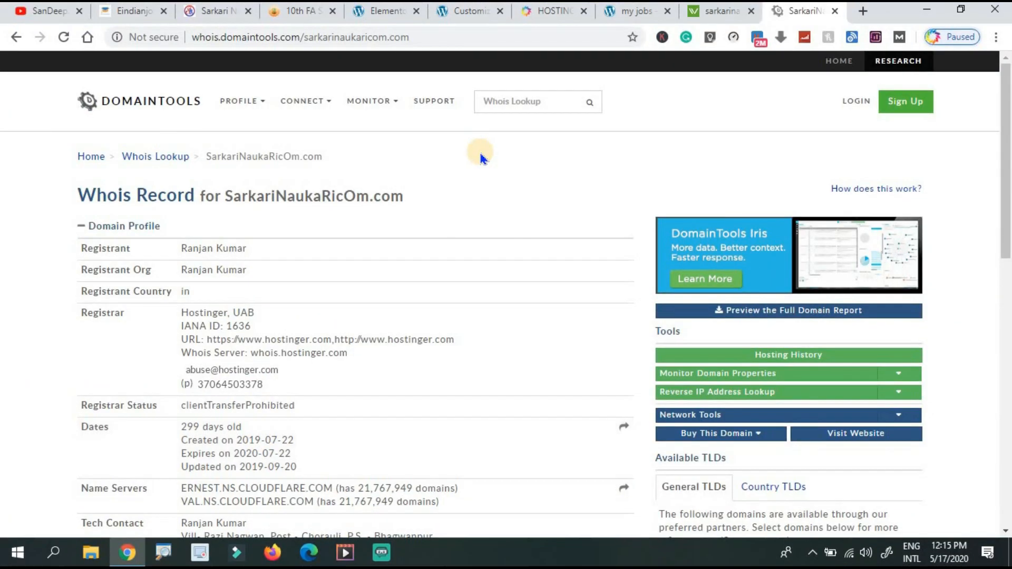
pyautogui.click(722, 11)
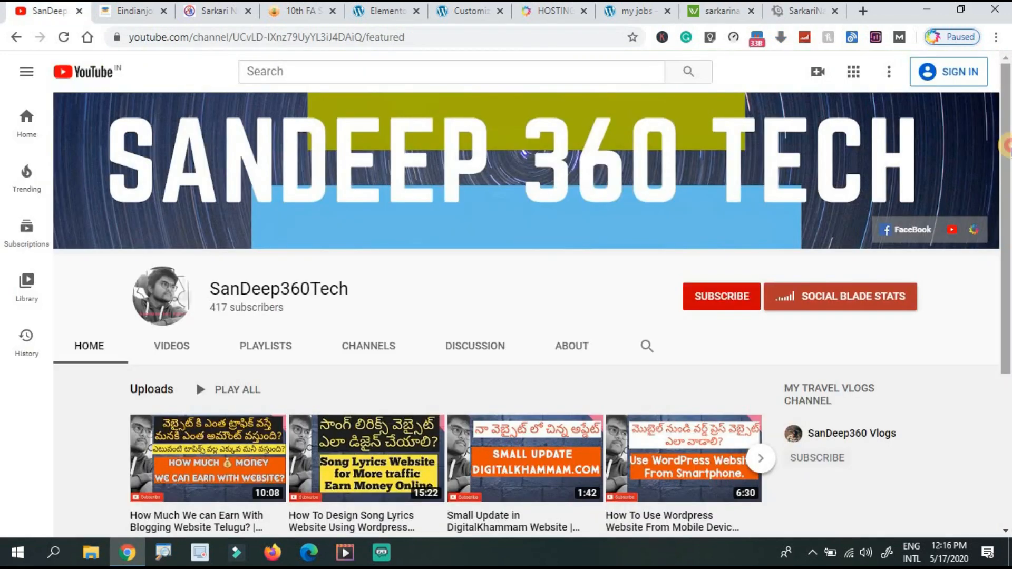
pyautogui.moveTo(1009, 147); pyautogui.dragTo(1010, 179)
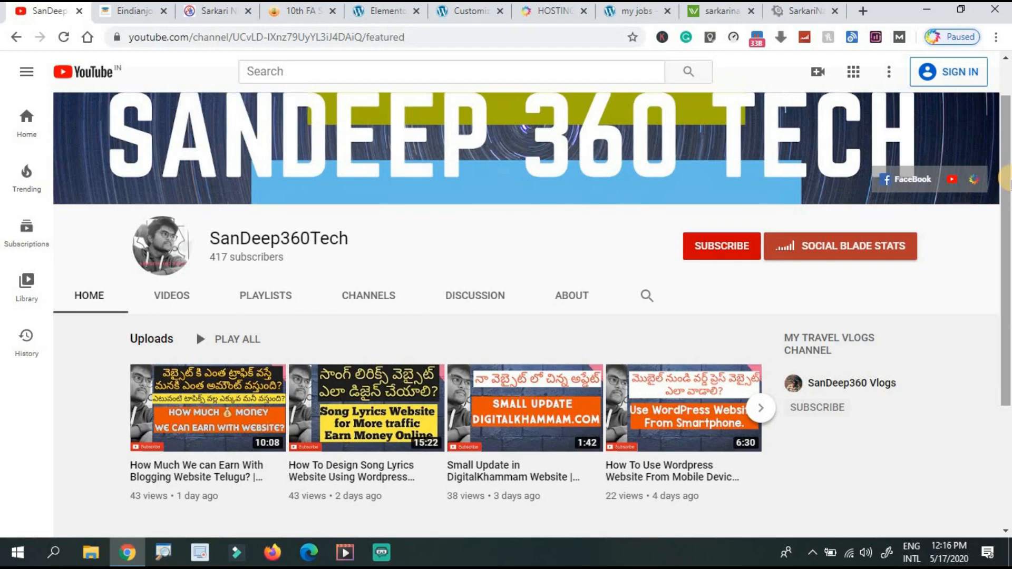